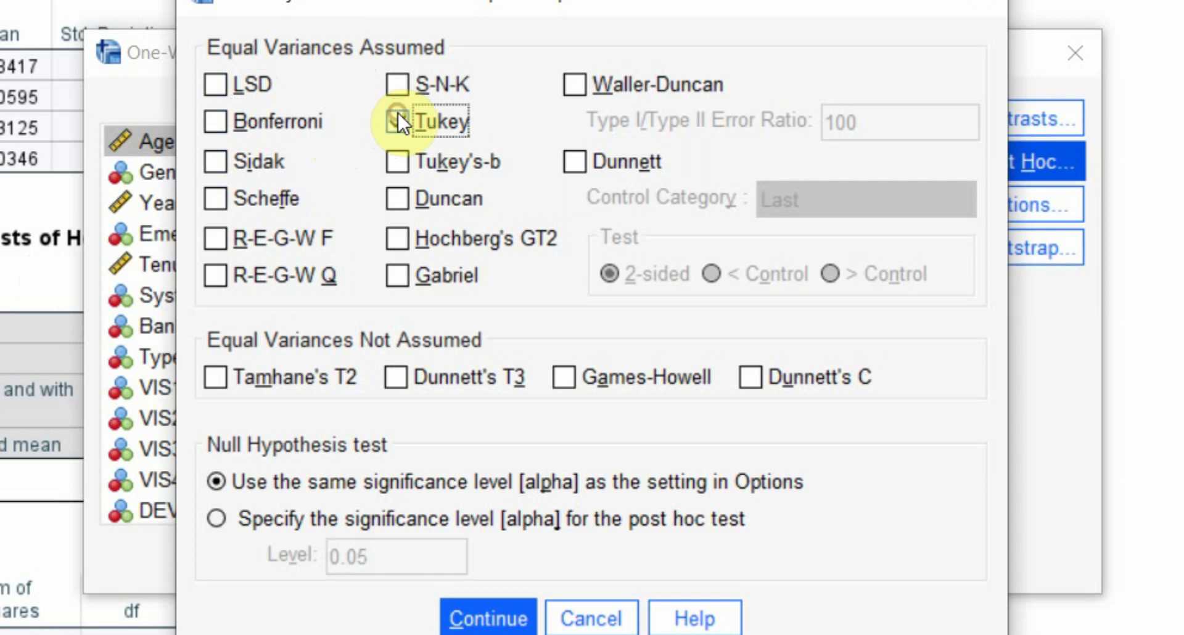
Add the Tukey post hoc test to the one-way ANOVA of VIS by Rank and run the analysis.
click(396, 122)
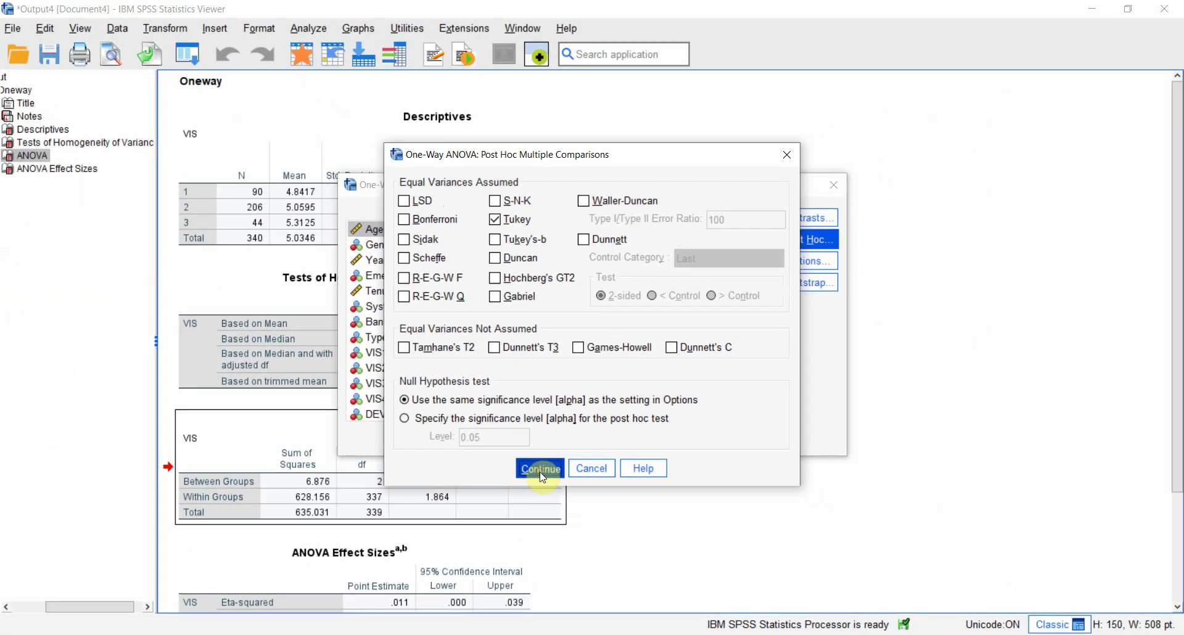
click(543, 478)
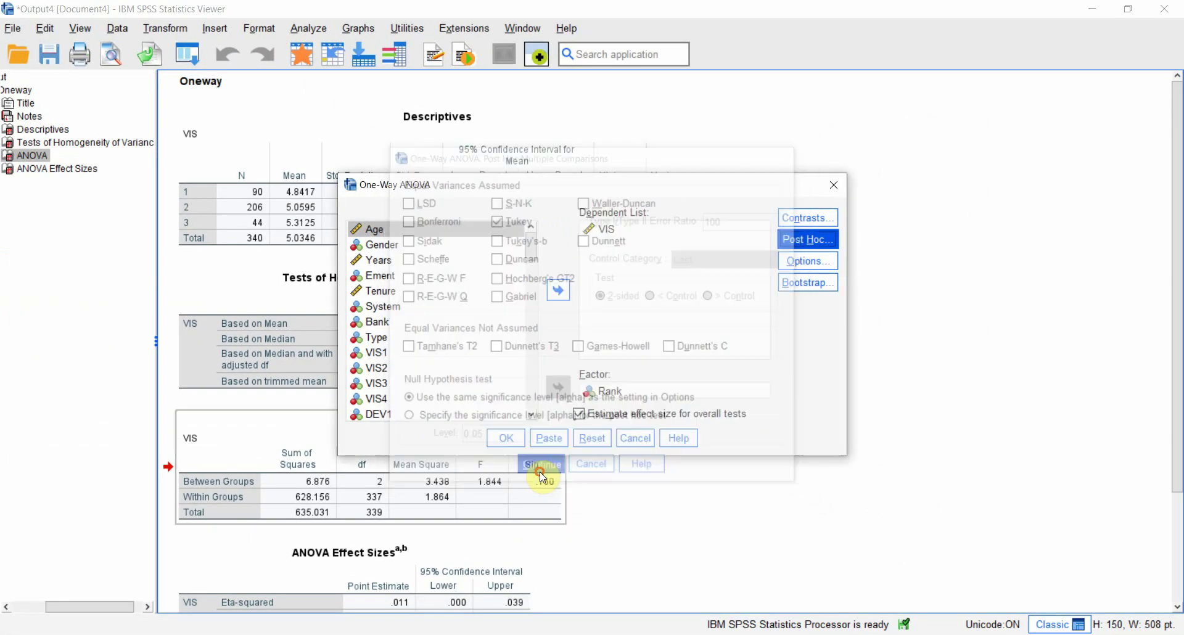
click(503, 438)
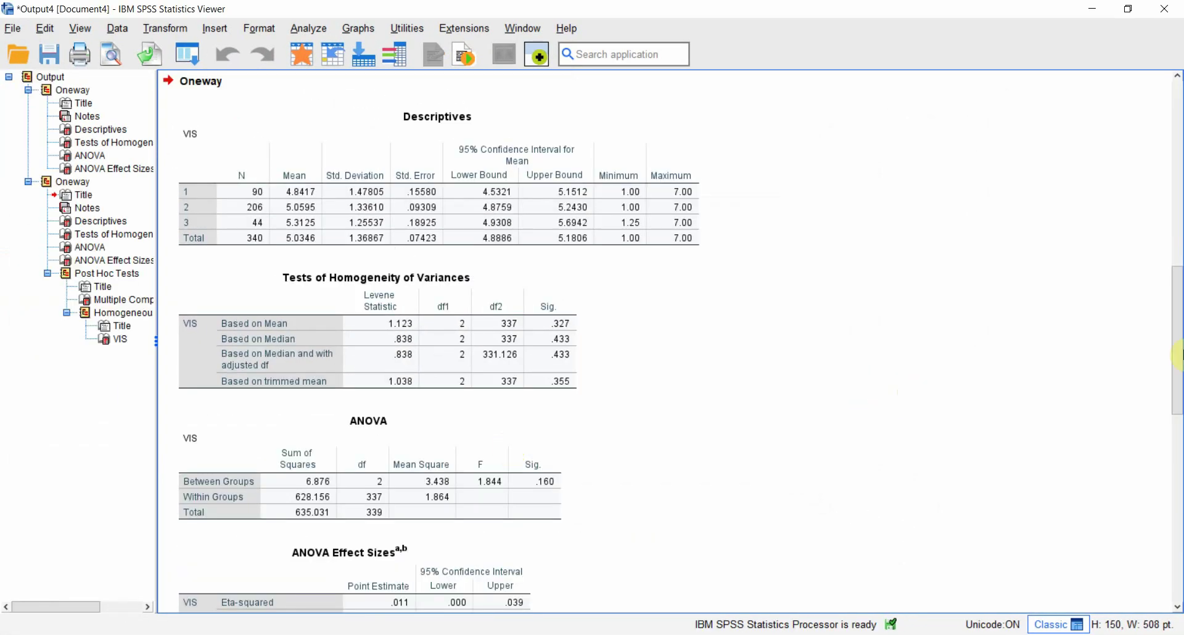
Examine the Tukey Multiple Comparisons table, the homogeneity of variances tests and the ANOVA table in the new output.
drag(1177, 344, 1178, 499)
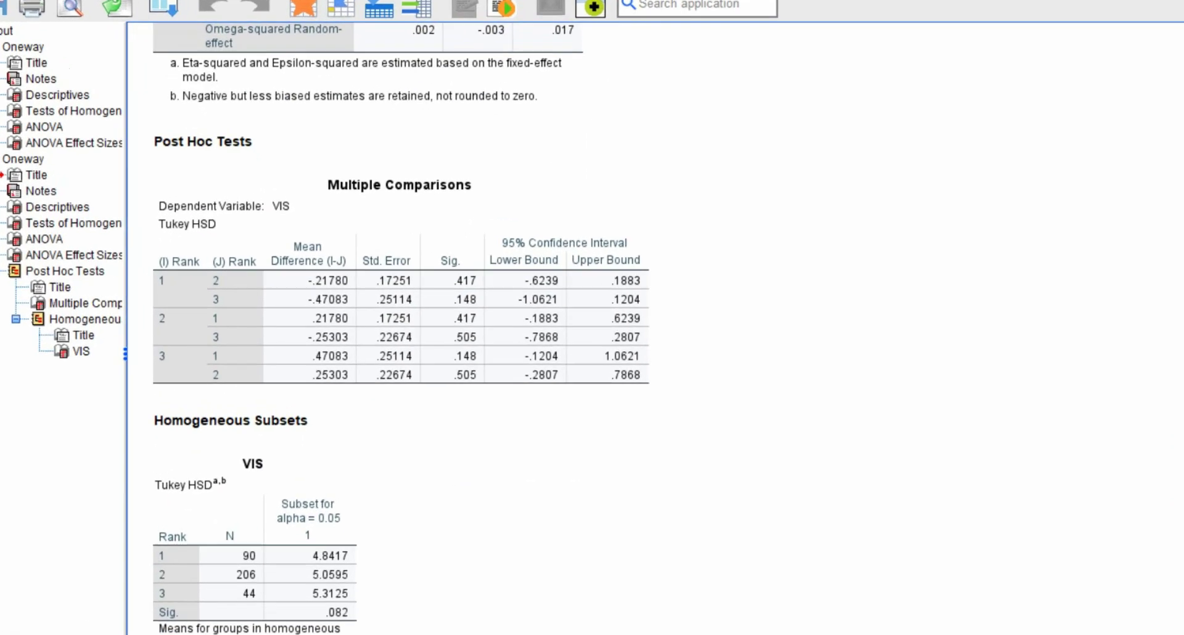
click(497, 387)
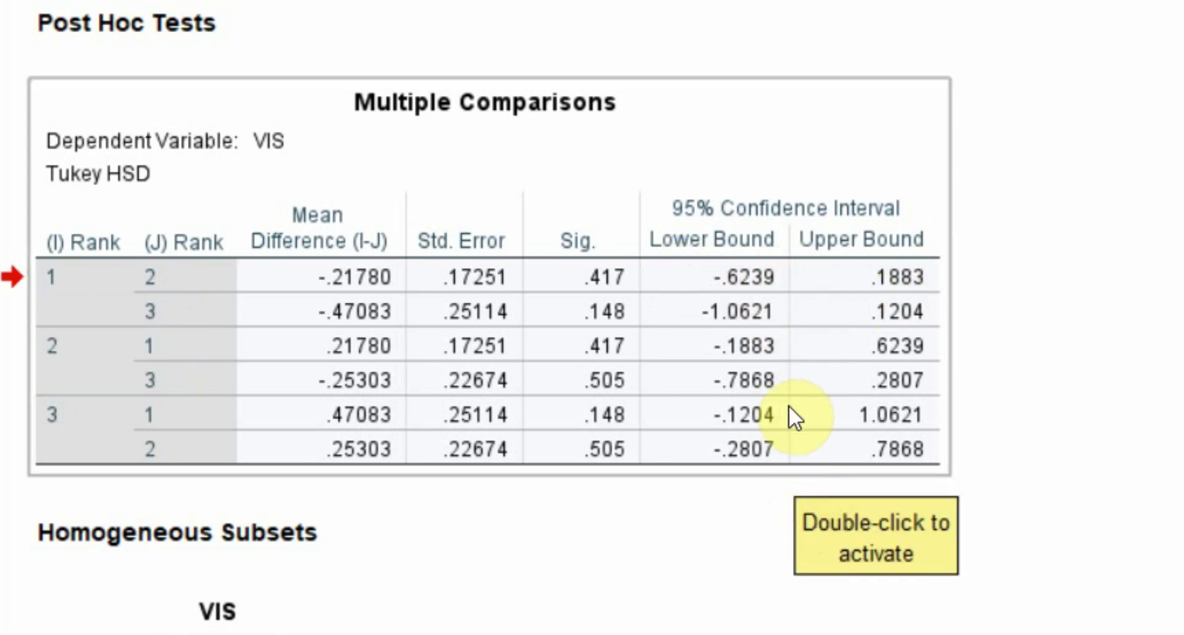
click(649, 124)
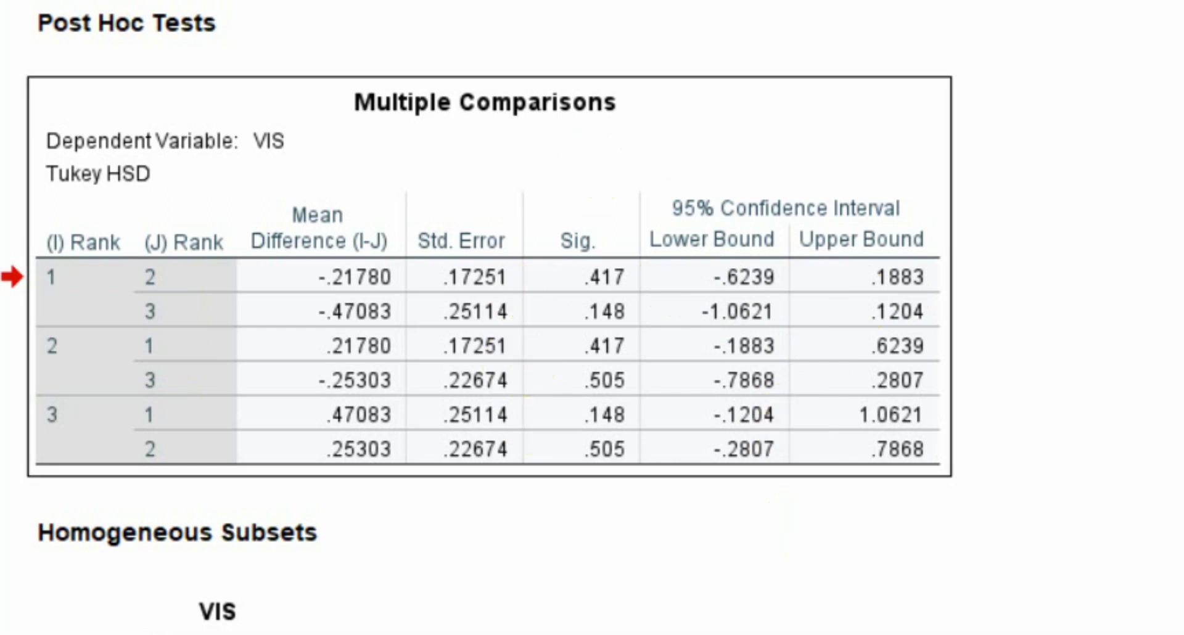
scroll(463, 308, up, 10)
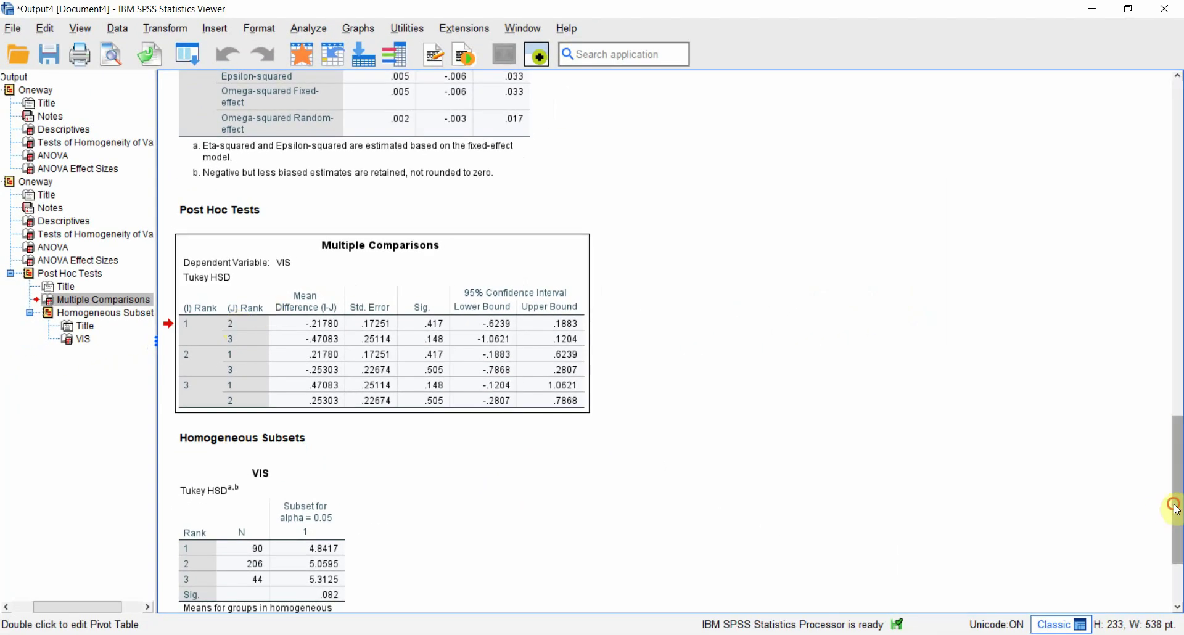
scroll(1175, 501, up, 8)
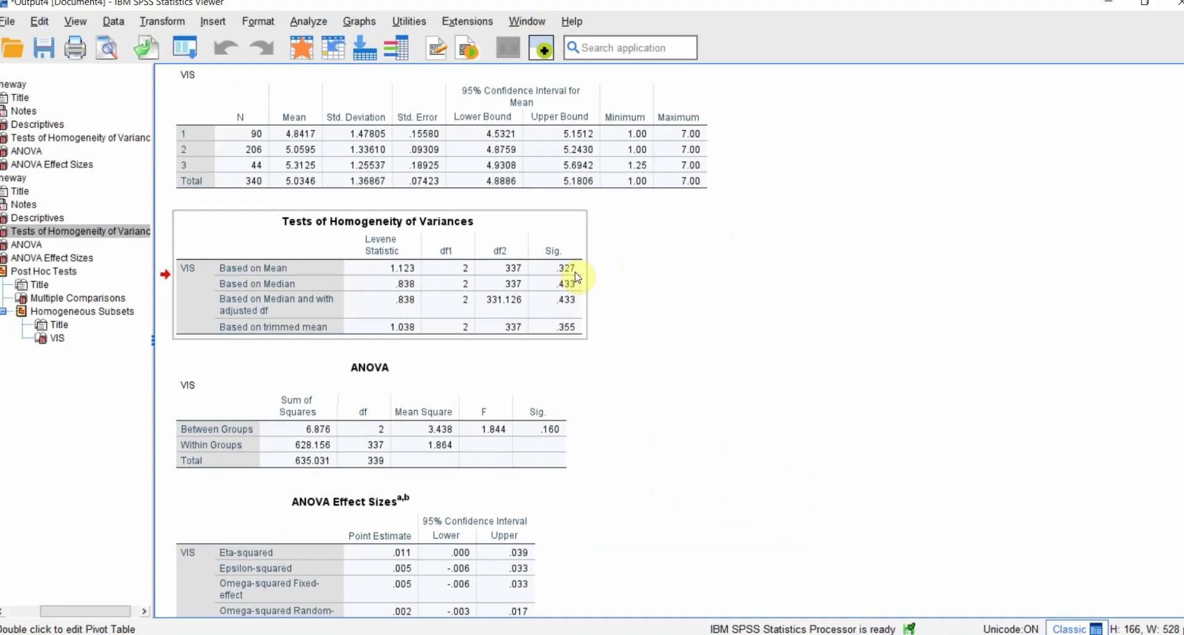
click(477, 372)
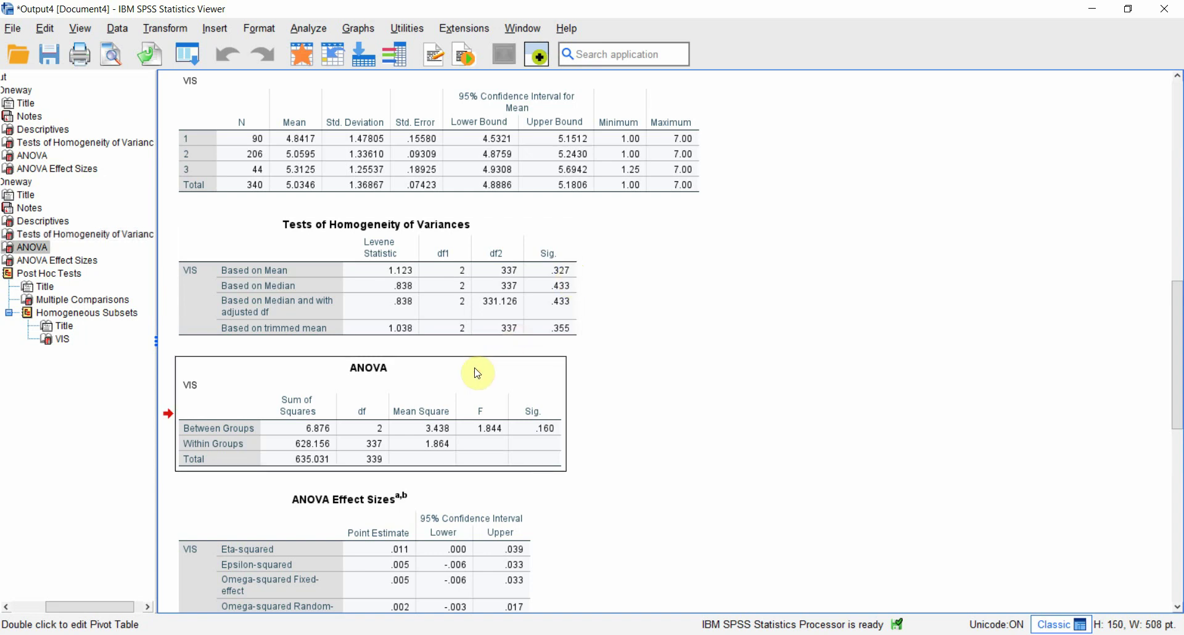
Add the Welch test to the one-way ANOVA of VIS by Rank and rerun the analysis.
click(309, 29)
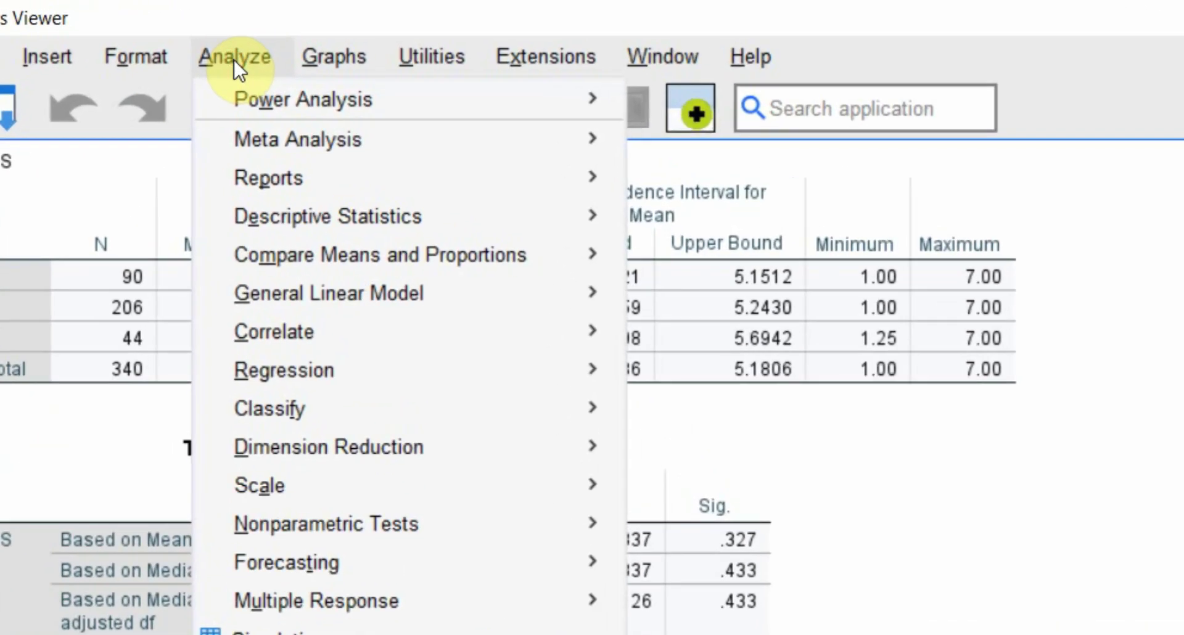
mouse_move(500, 259)
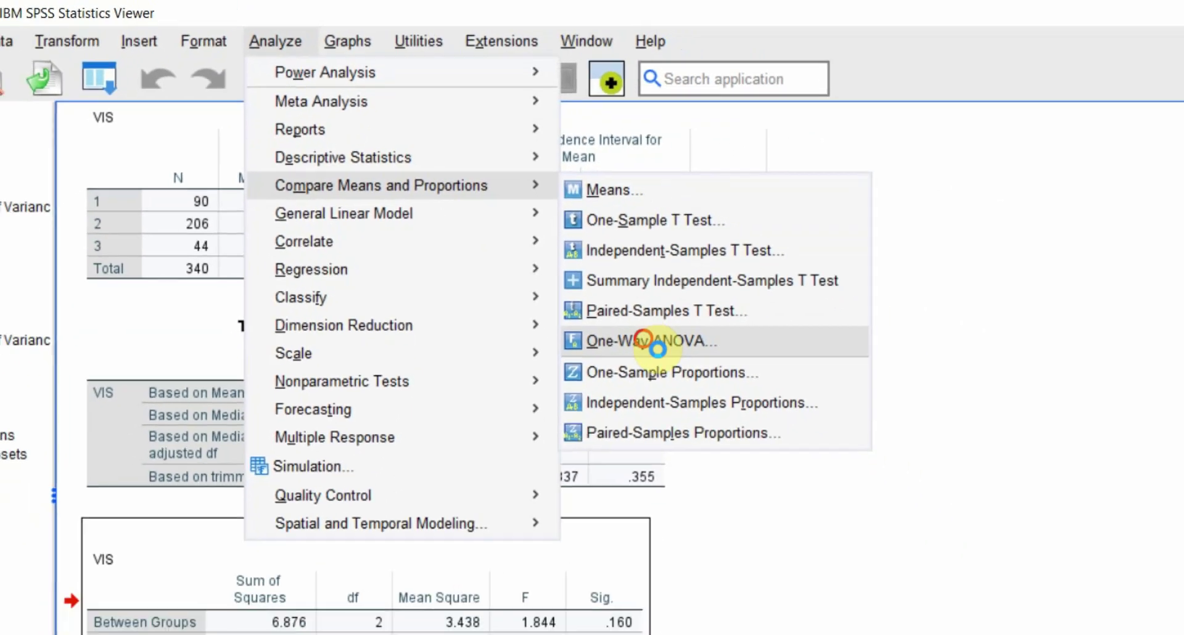
click(752, 469)
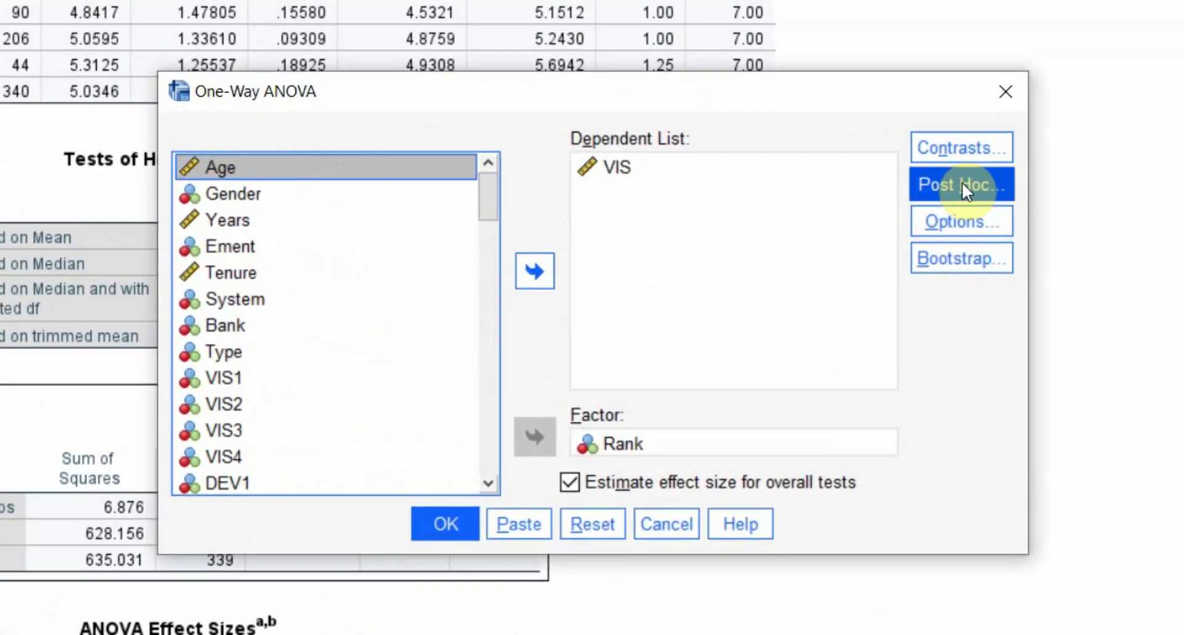
click(964, 187)
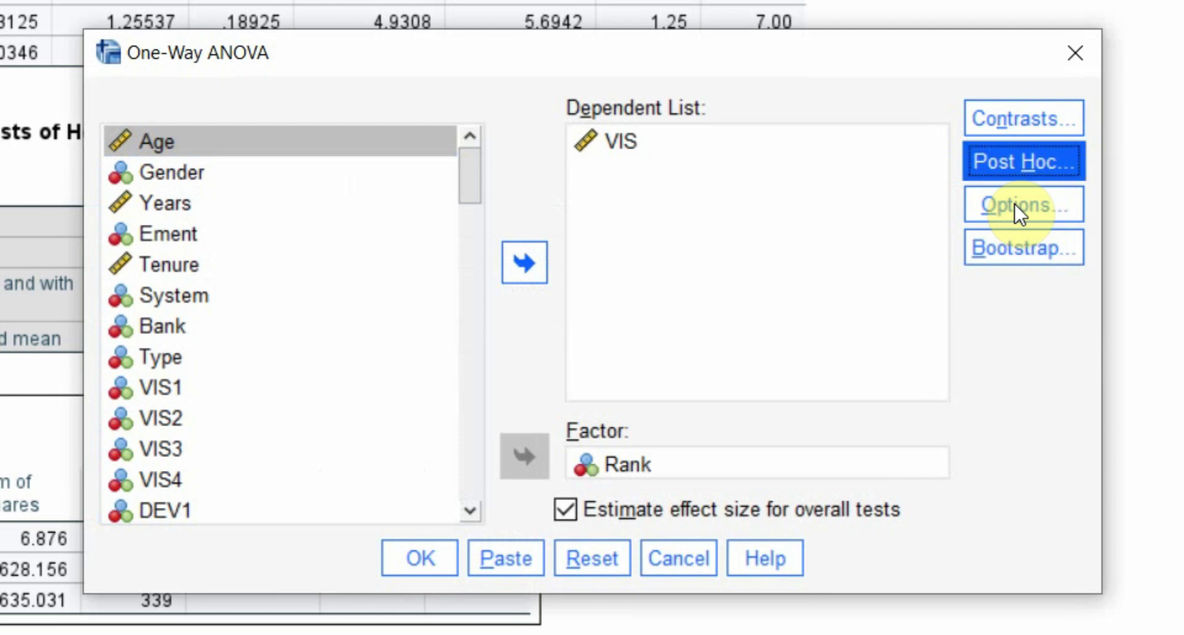
click(1015, 203)
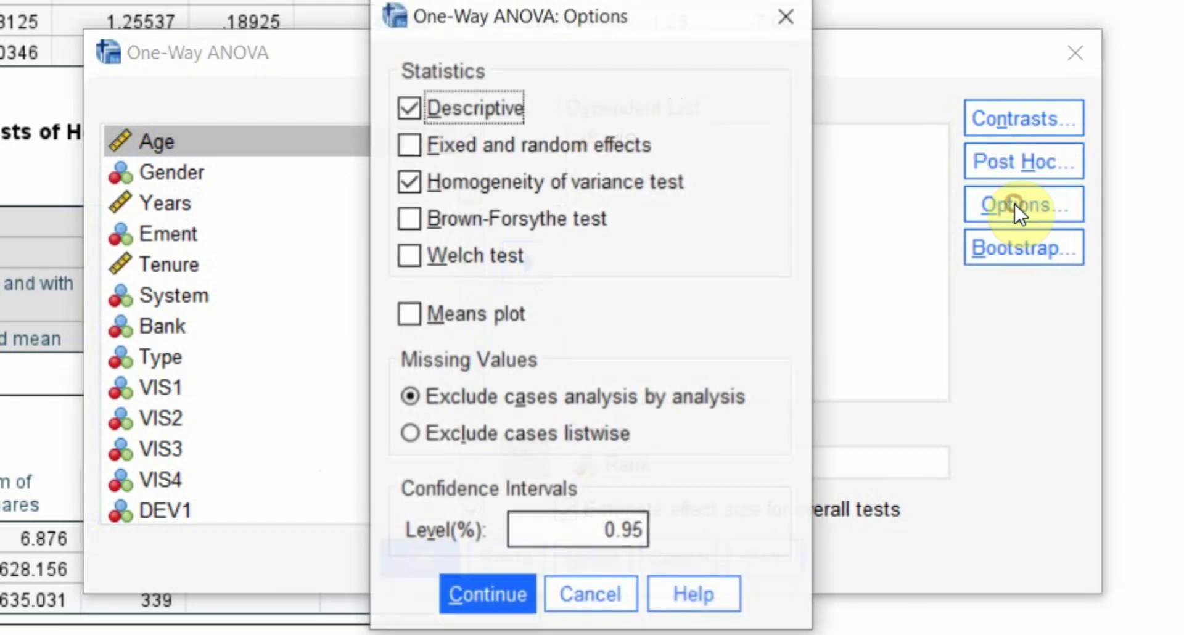
click(454, 253)
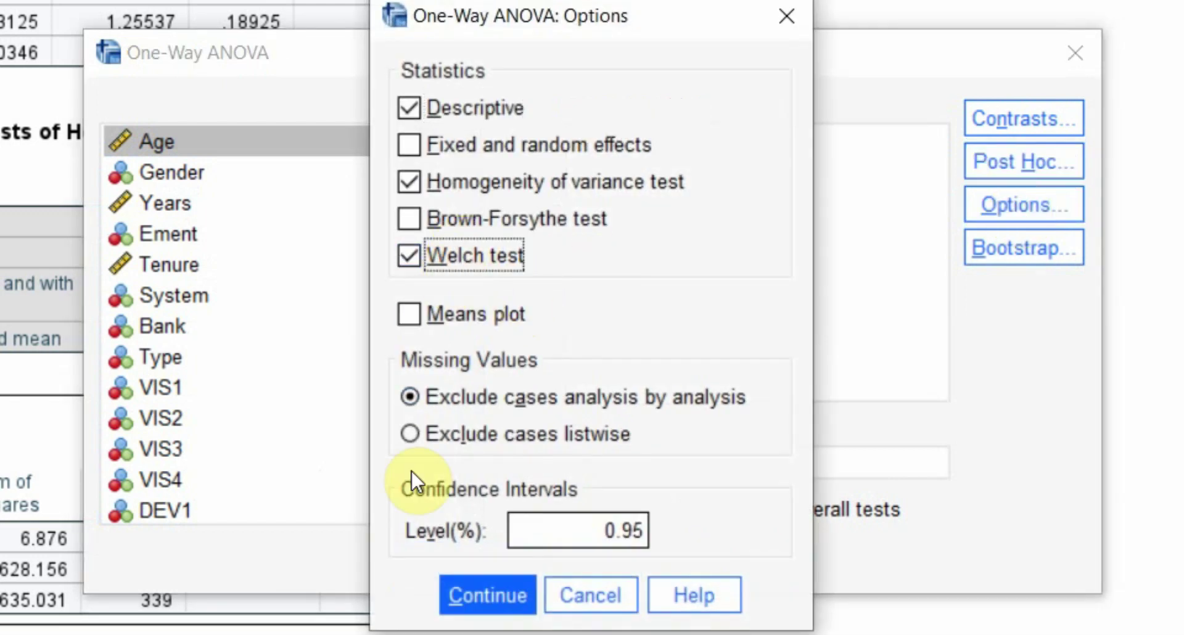
click(459, 597)
click(421, 561)
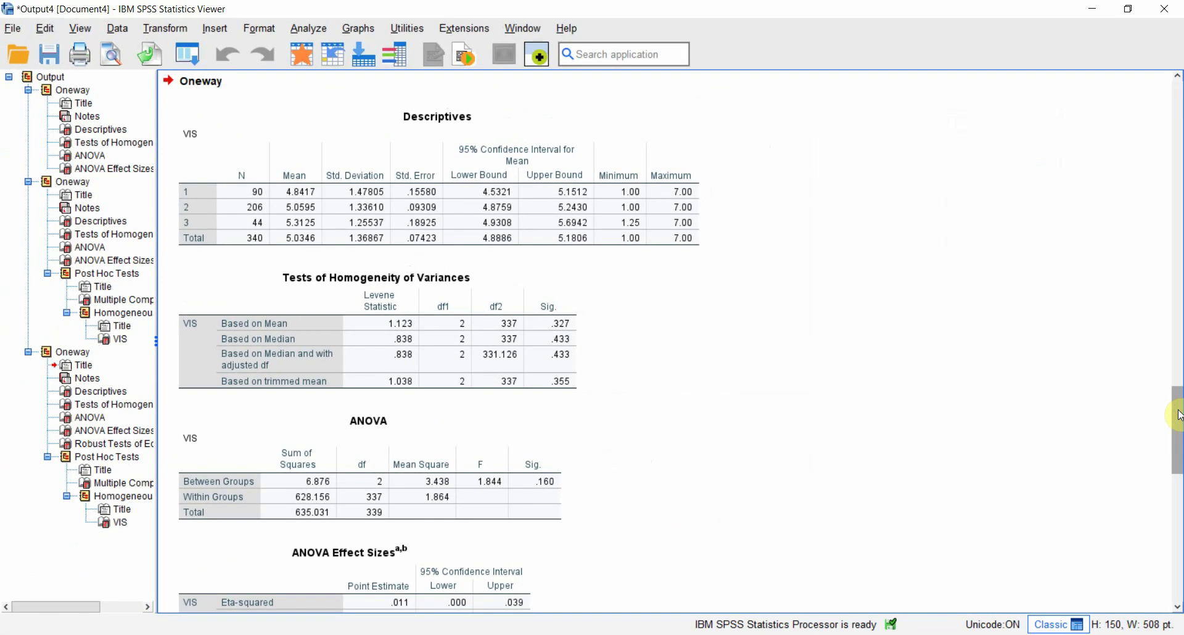
Compare the Welch result under Robust Tests of Equality of Means with the ANOVA table for VIS.
scroll(1178, 413, up, 1)
scroll(1178, 414, down, 10)
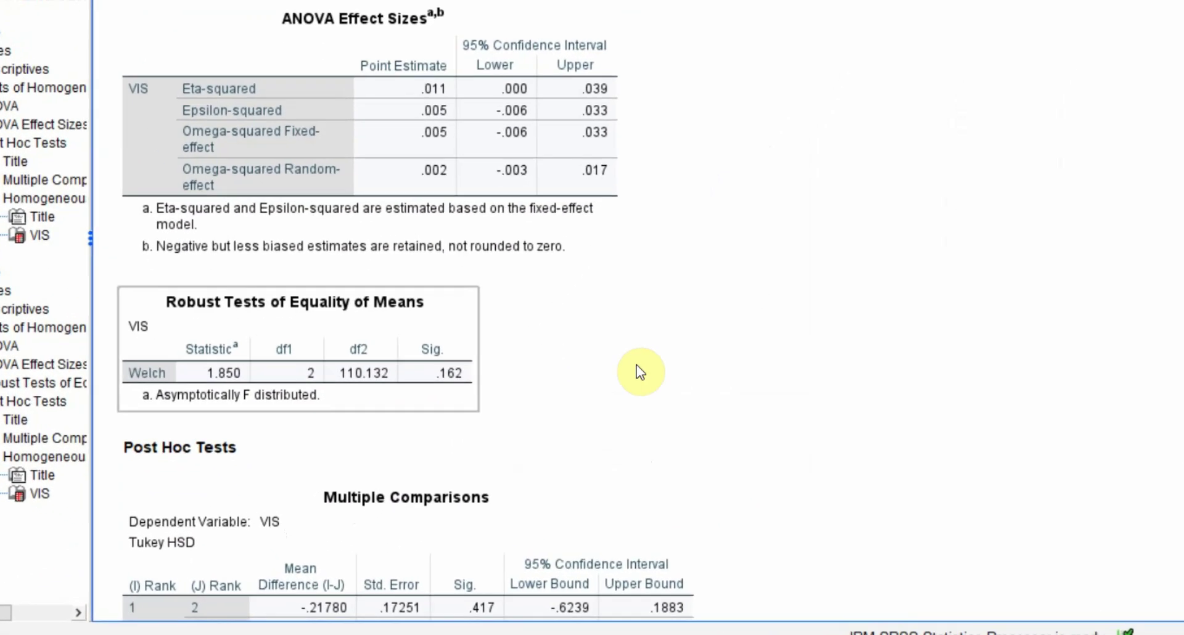
click(438, 333)
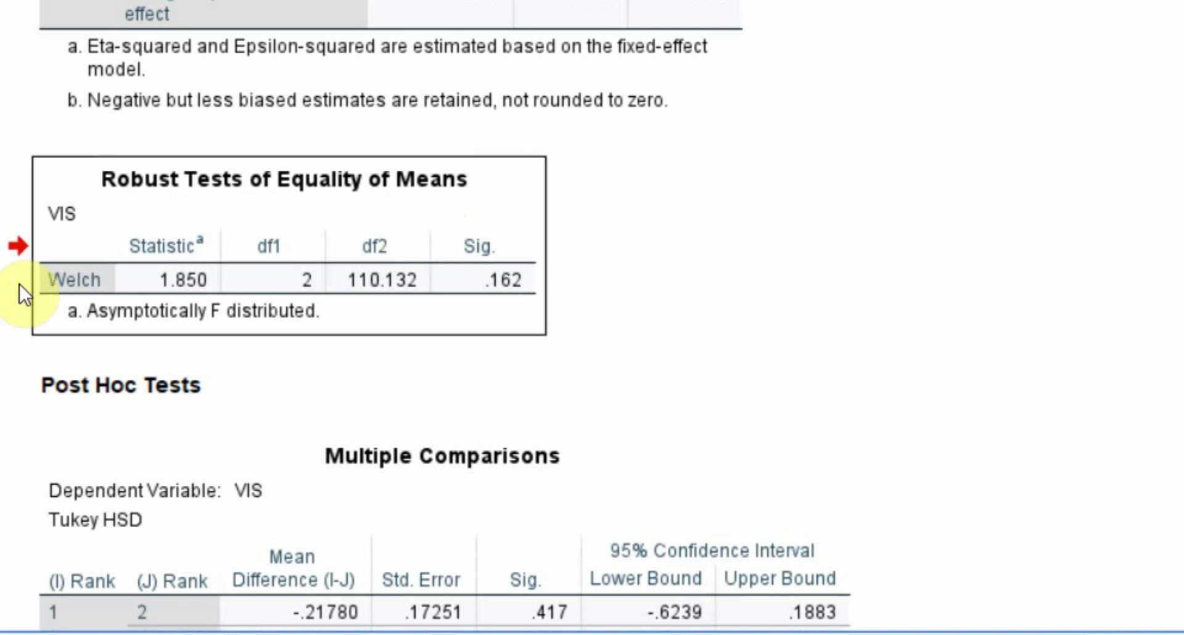
double_click(513, 280)
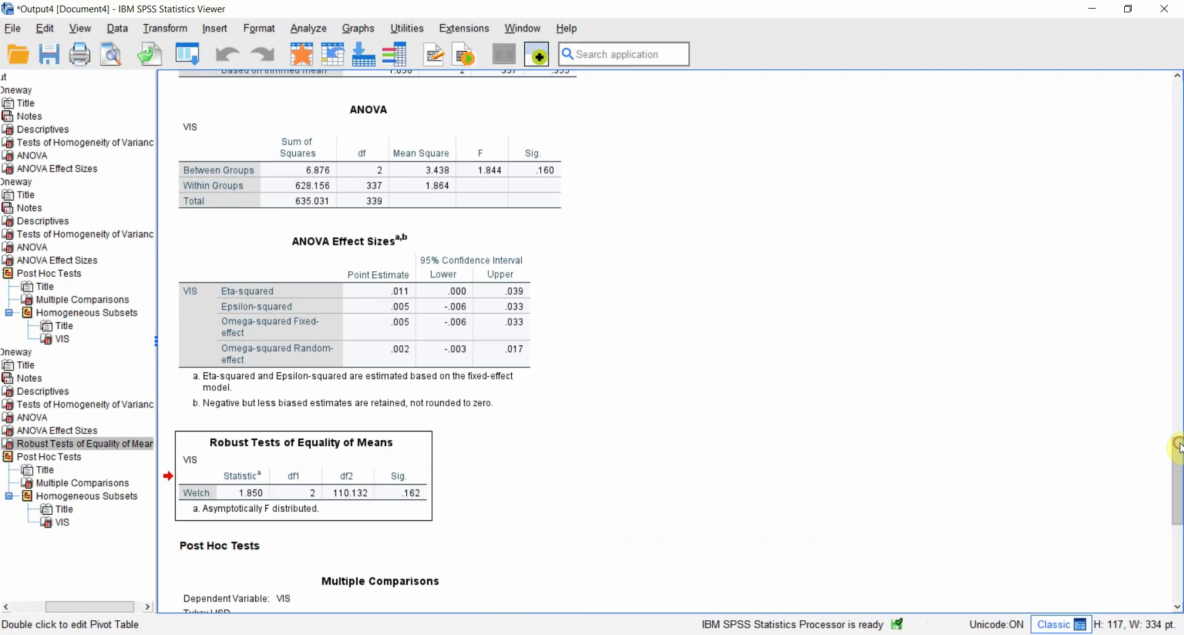
click(464, 140)
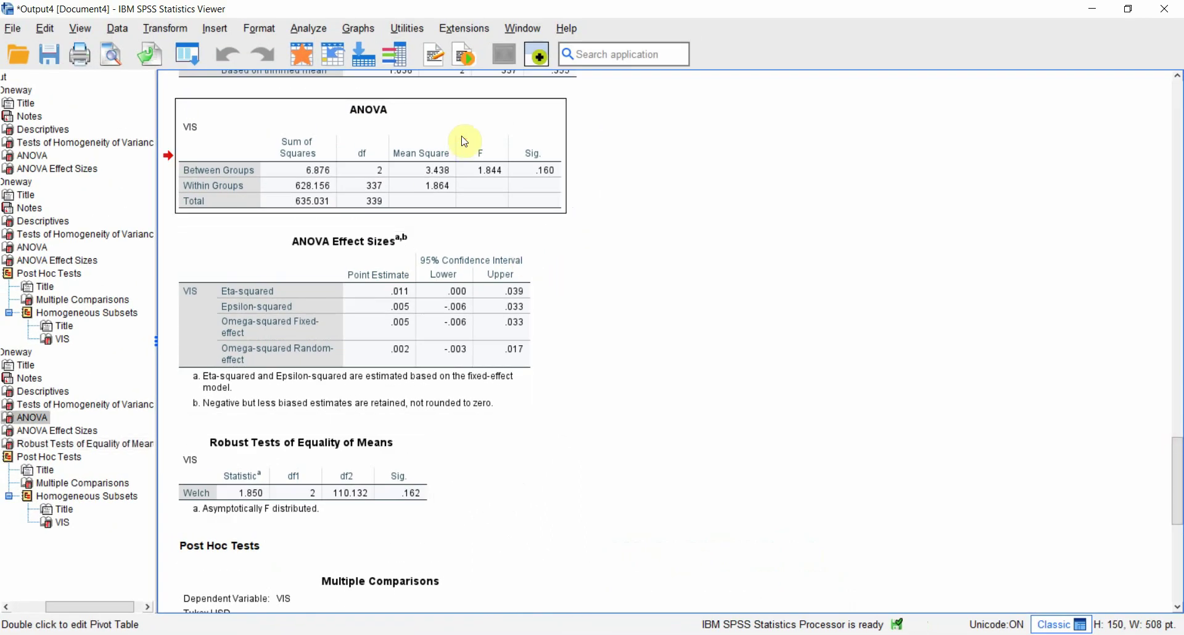
click(366, 449)
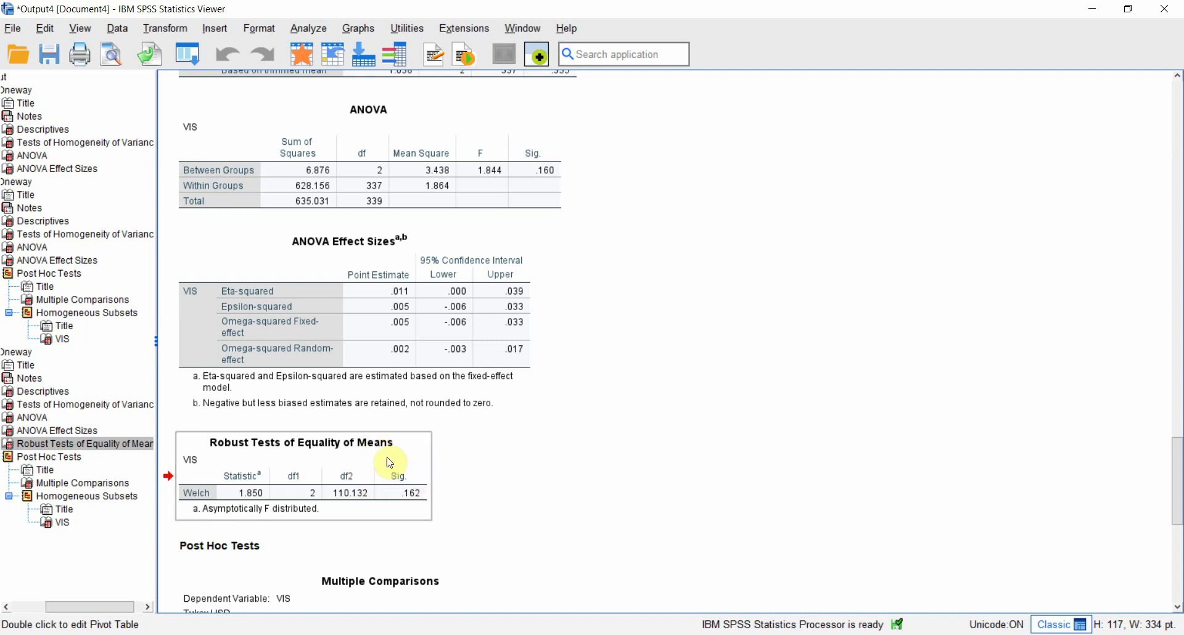
click(405, 450)
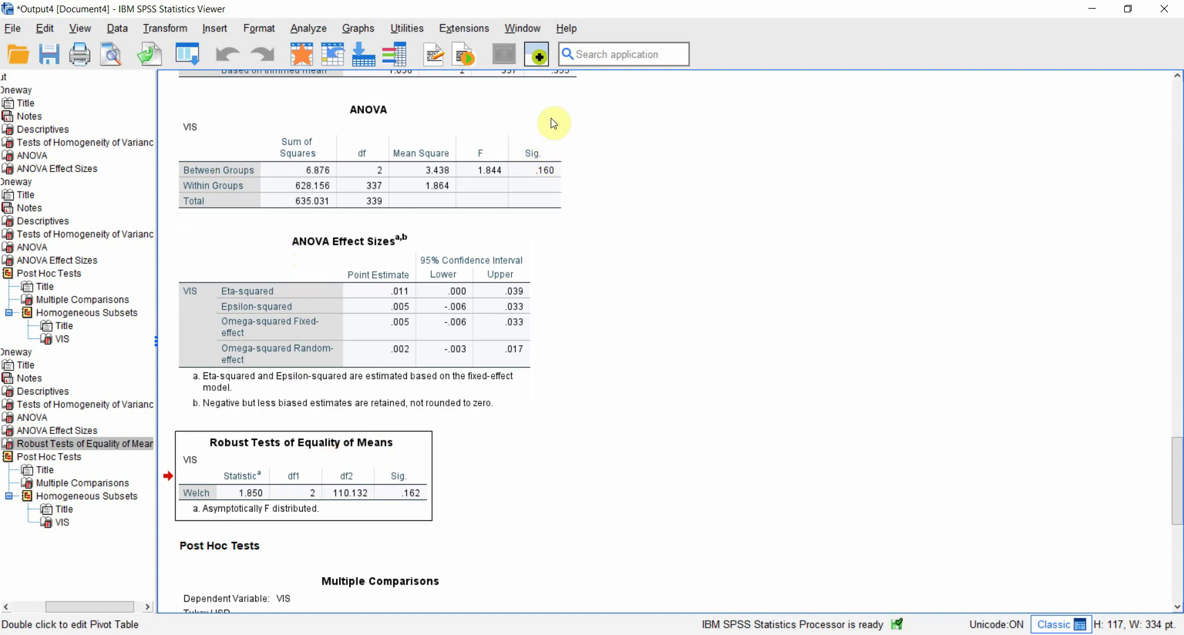
Review the Tests of Homogeneity of Variances, Robust Tests of Equality of Means and Tukey post hoc tables.
click(1178, 430)
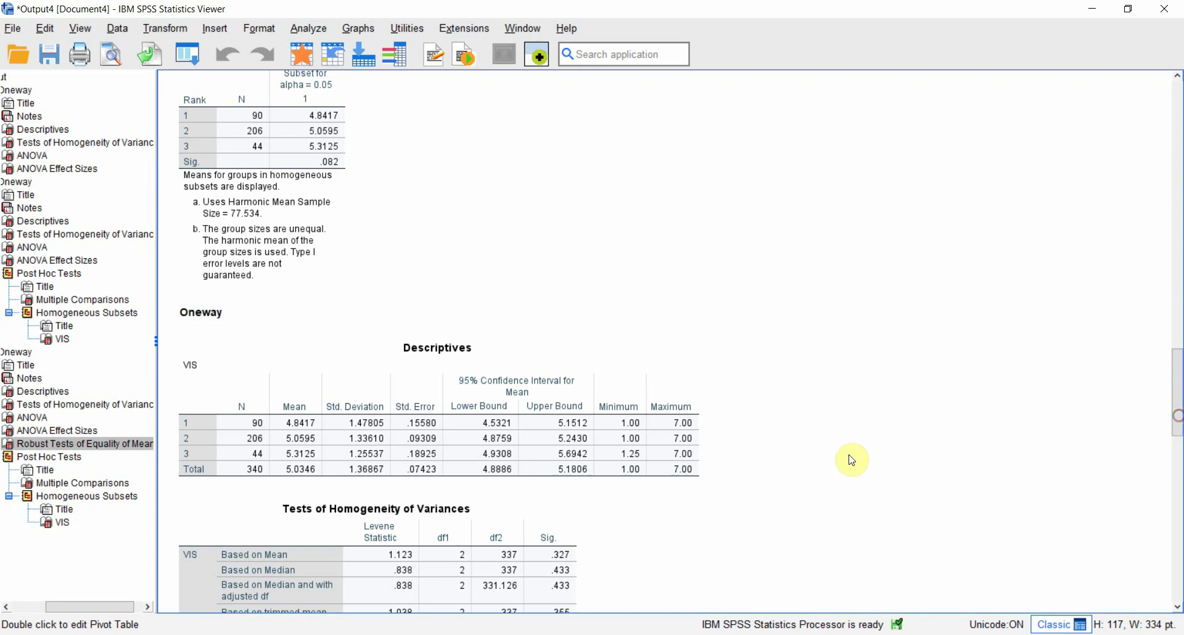
click(1177, 413)
drag(1178, 413, 1178, 485)
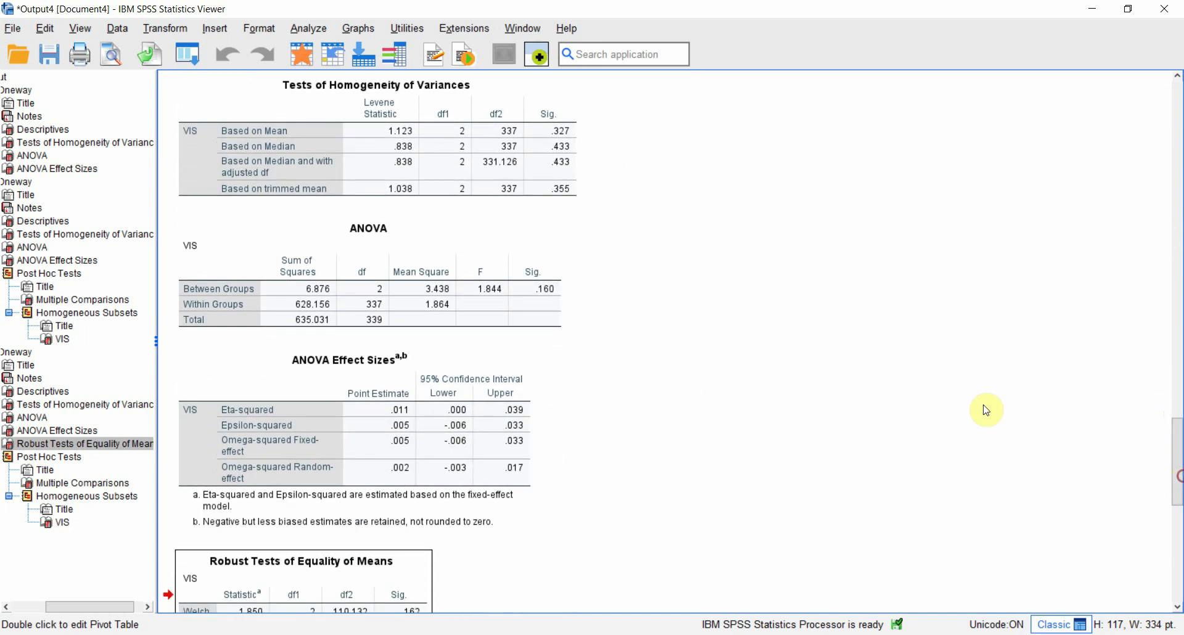
click(572, 174)
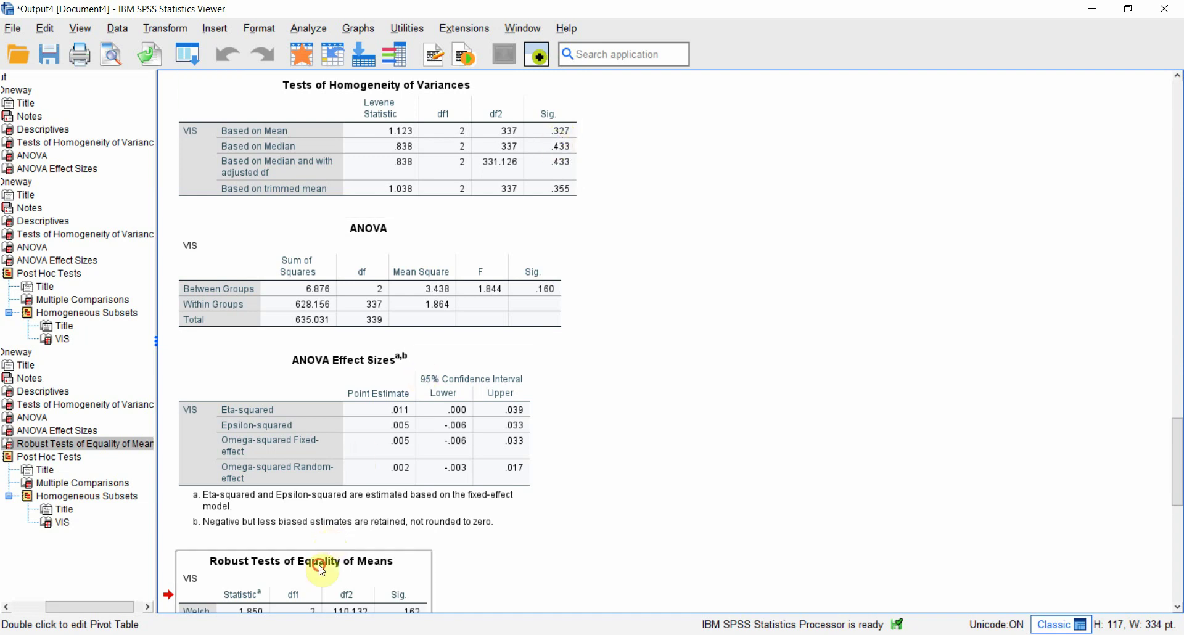
scroll(312, 566, down, 5)
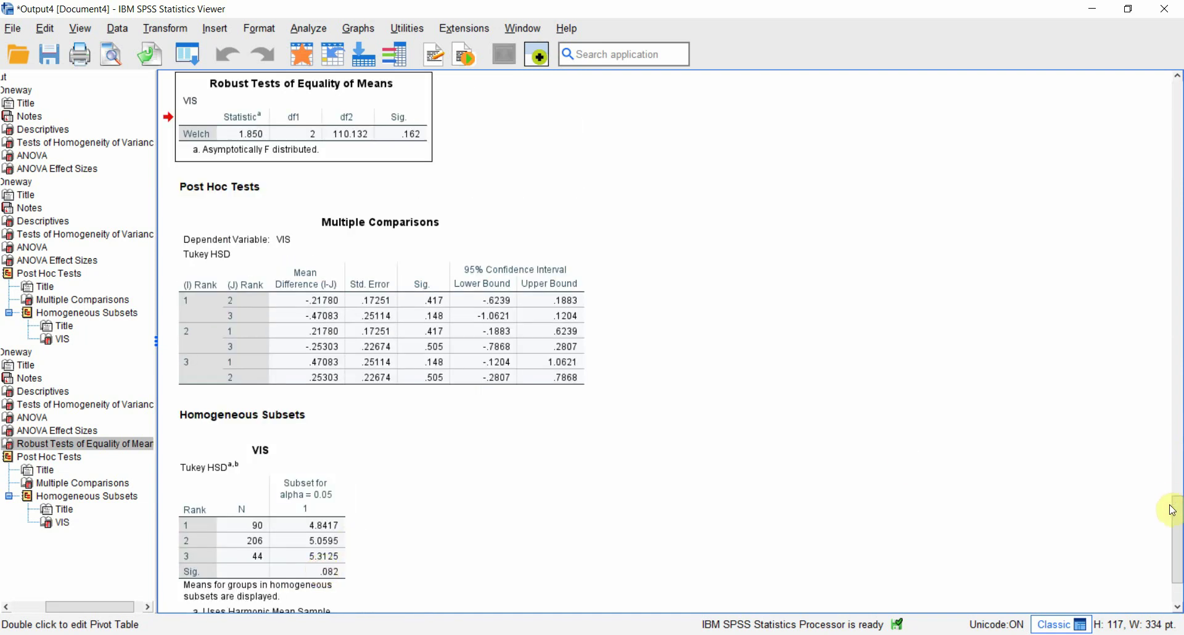
Replace the Tukey post hoc test with Games-Howell in the one-way ANOVA of VIS by Rank.
click(324, 31)
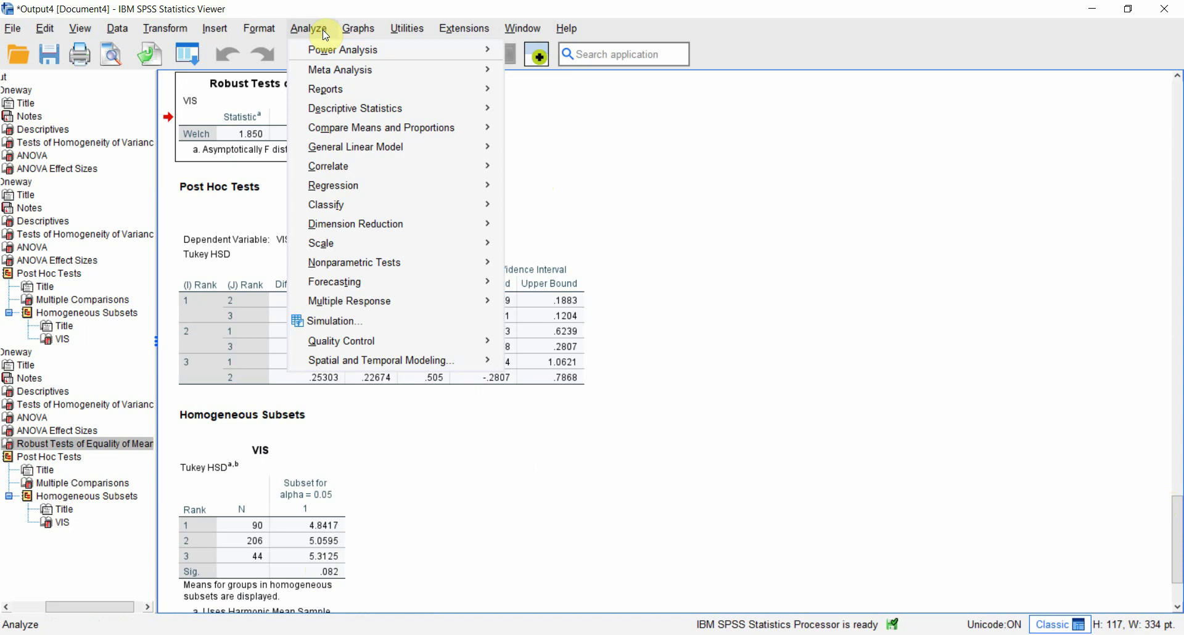
mouse_move(384, 131)
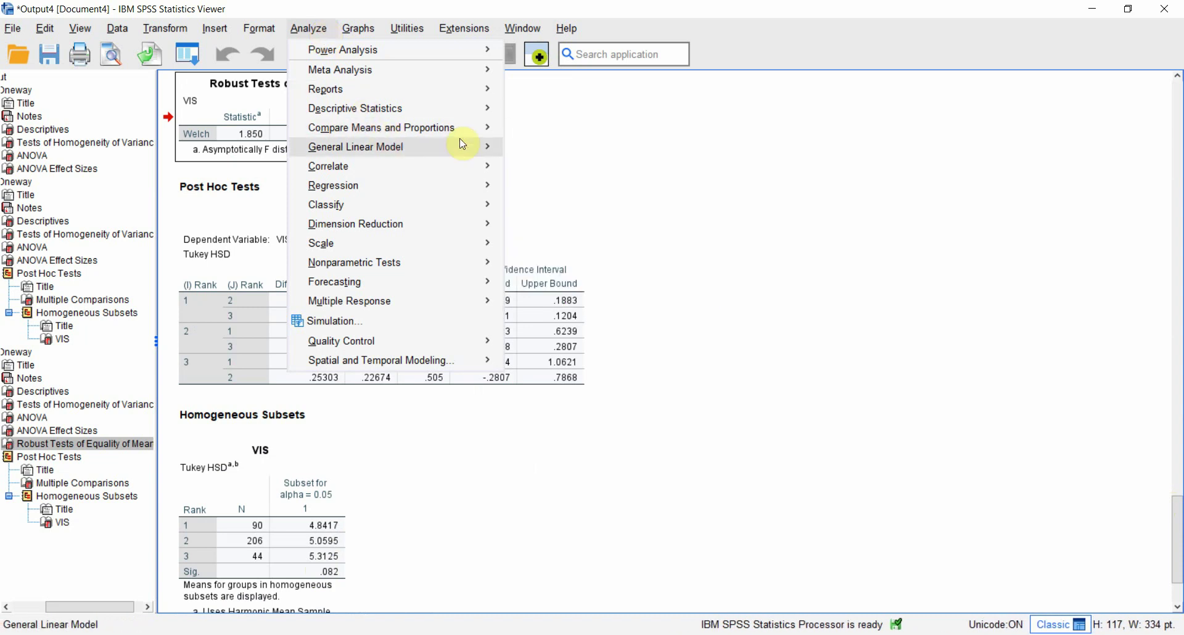
click(558, 243)
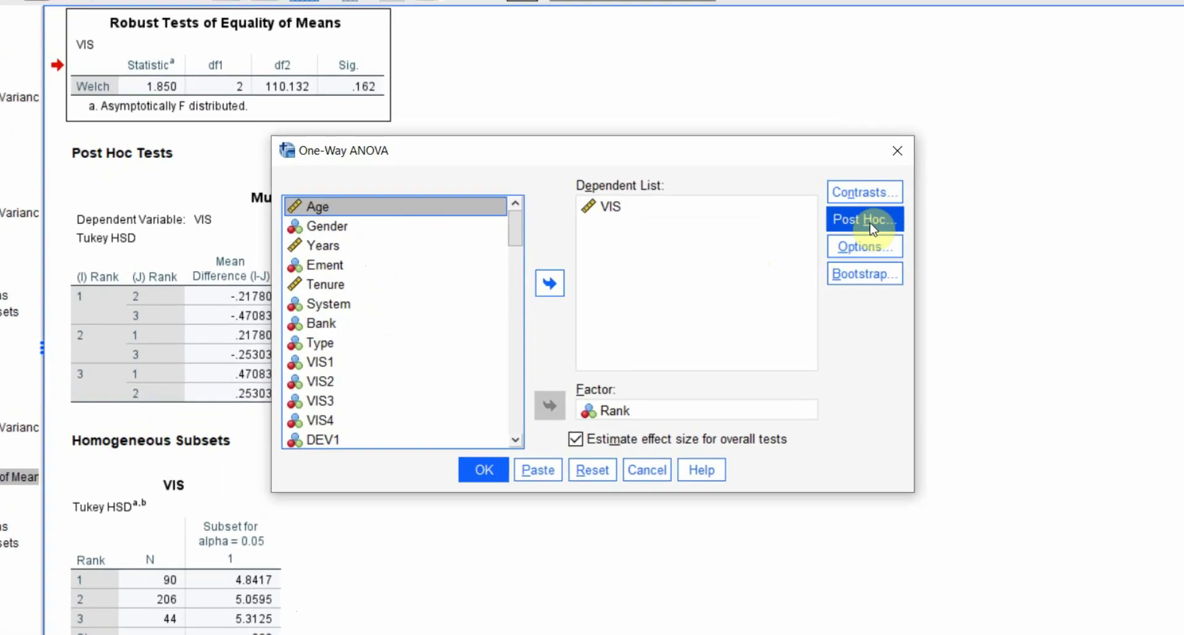
click(808, 239)
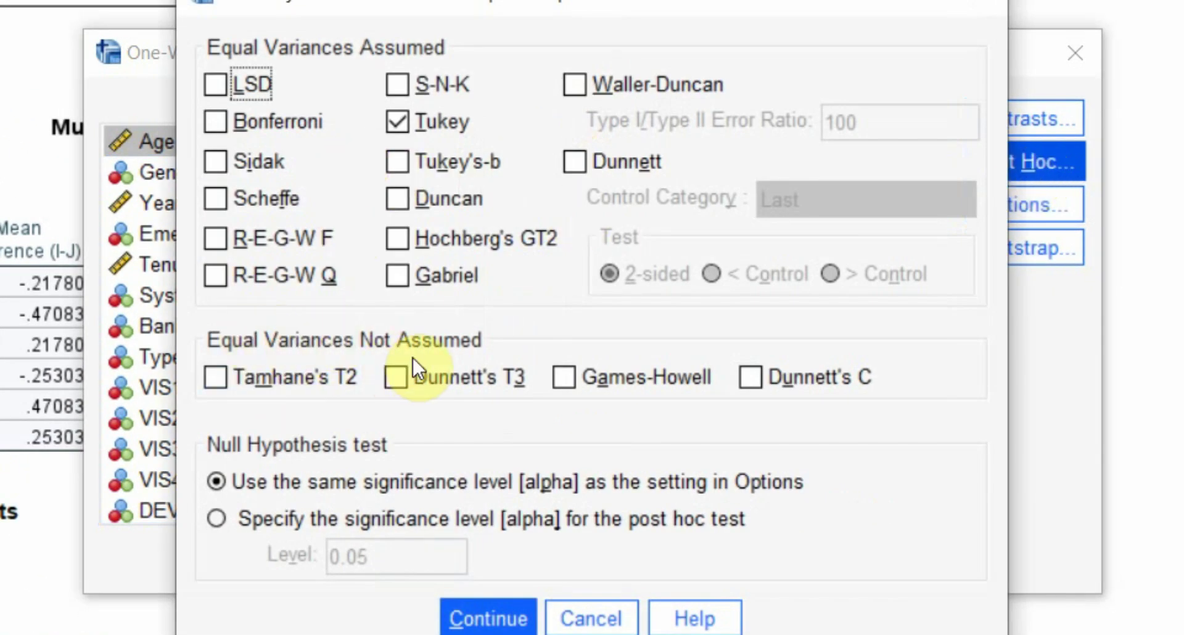
click(399, 117)
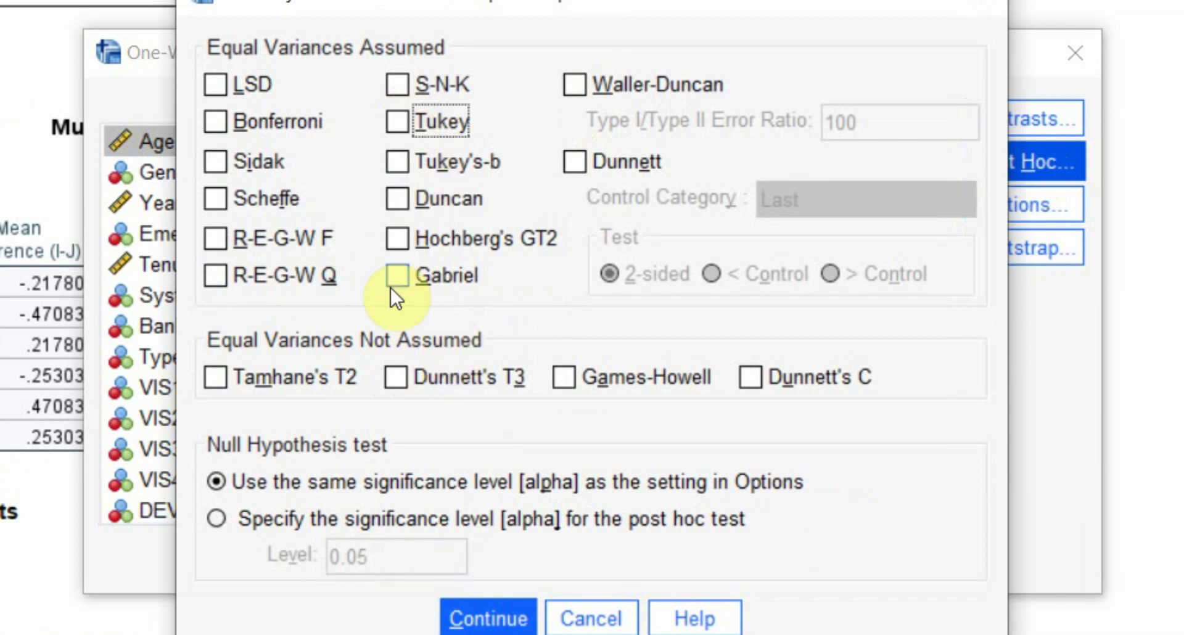
click(405, 370)
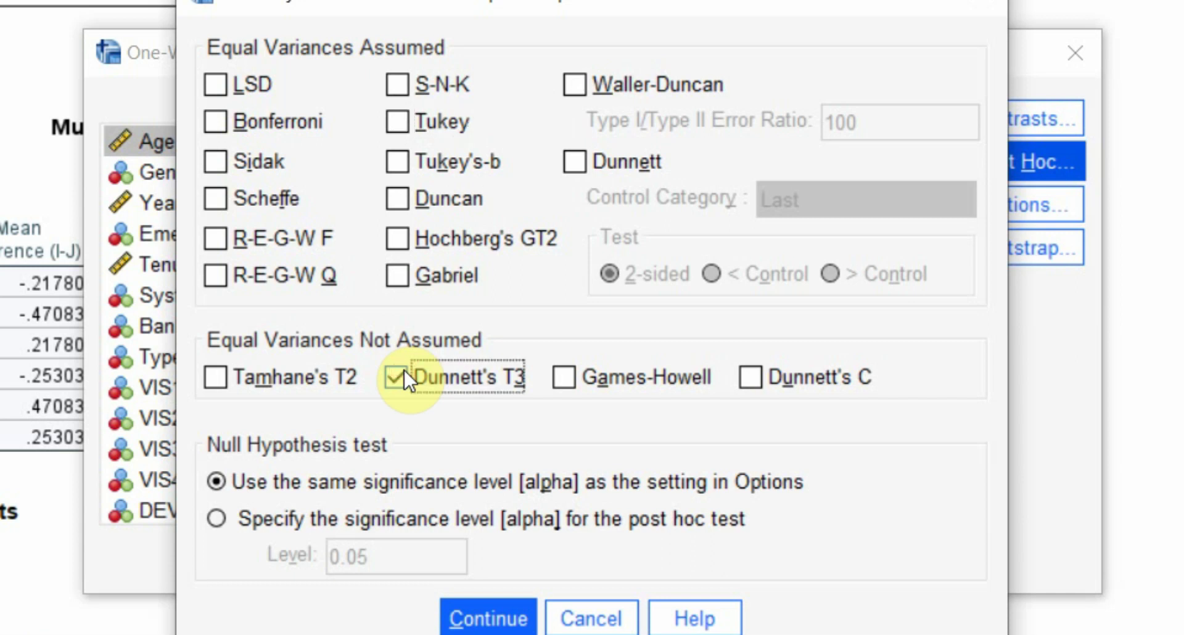
click(562, 378)
click(399, 377)
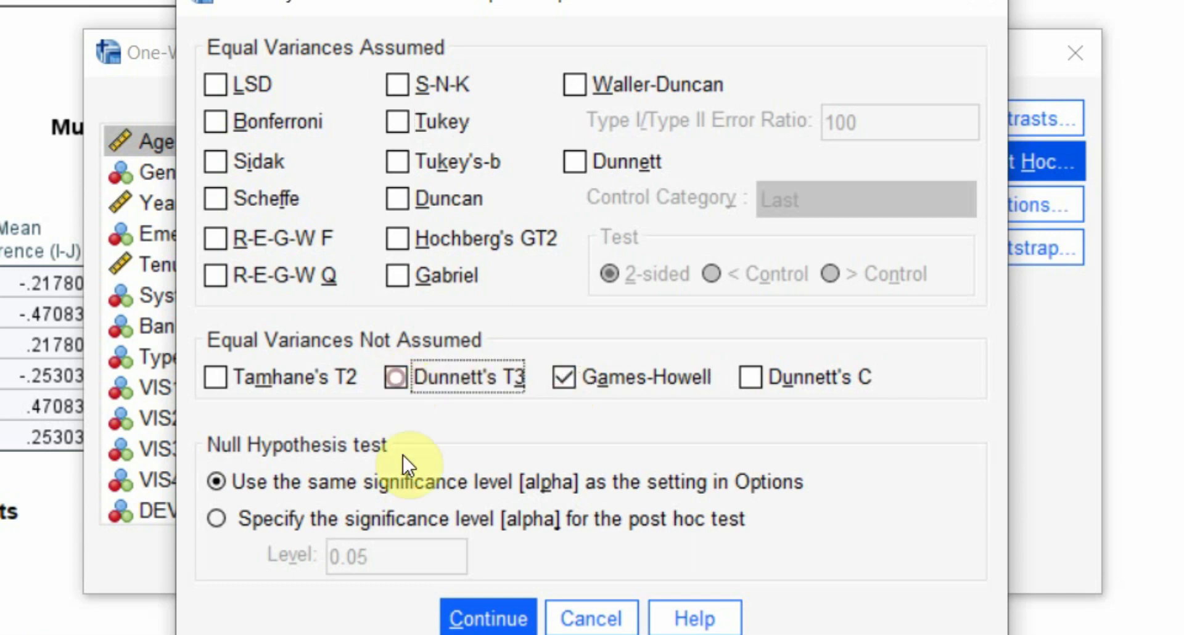
click(466, 619)
Run the analysis and select the Games-Howell Multiple Comparisons table in the output.
click(419, 558)
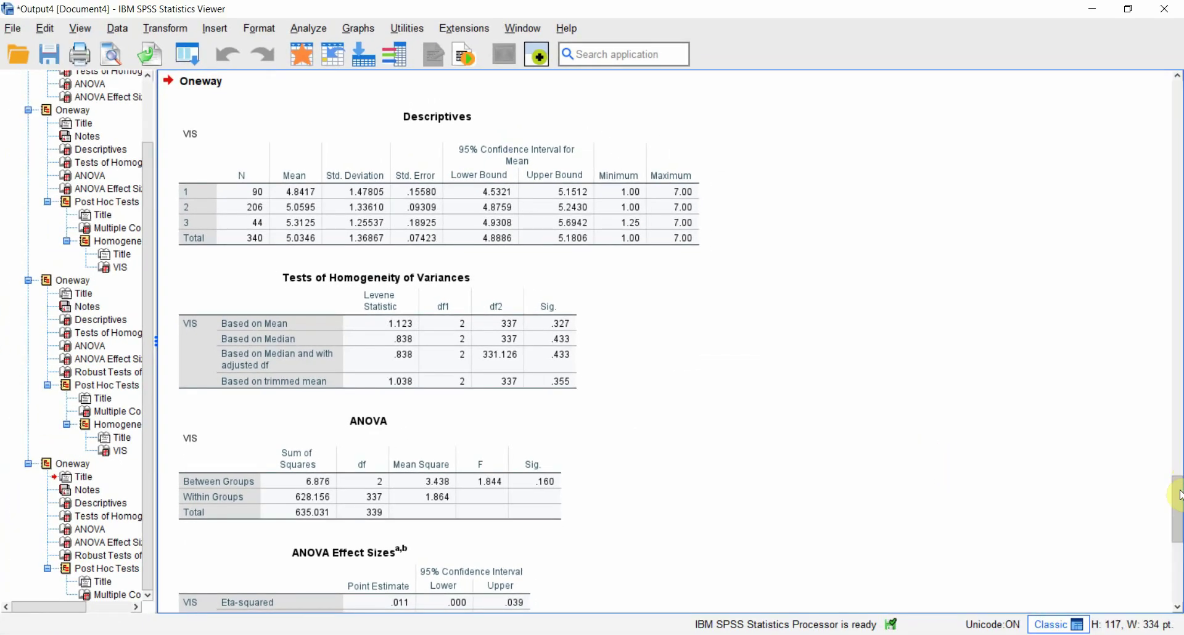
drag(1179, 496, 1179, 572)
click(559, 436)
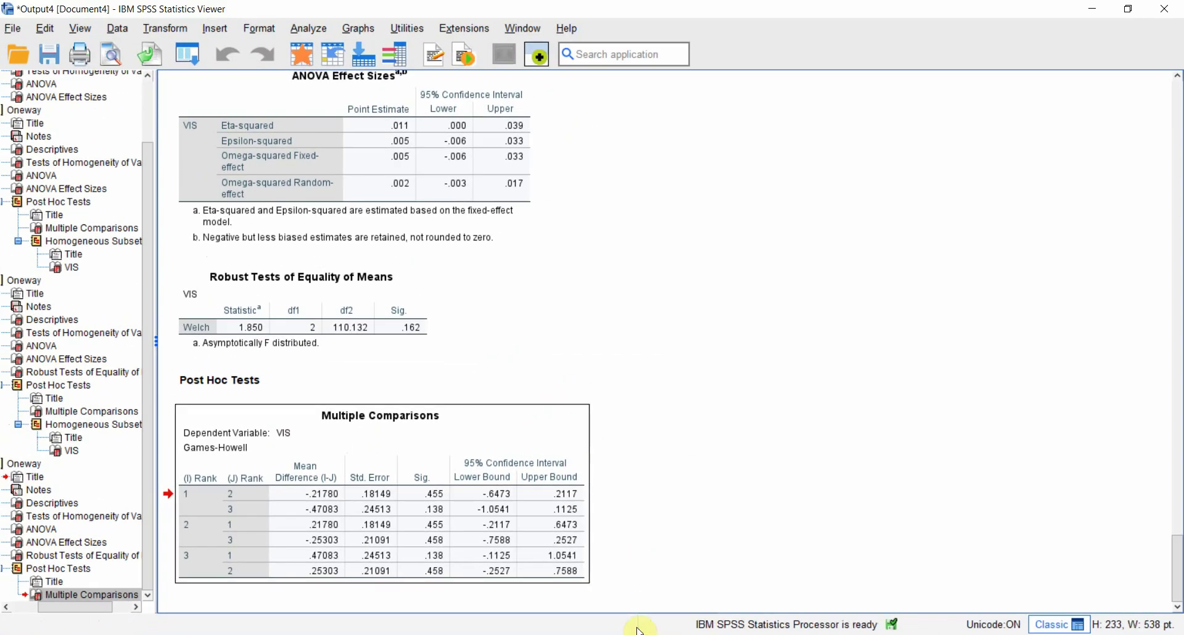
Switch to the Word report and review the paragraph describing the hypothesis test, the three groups and the ANOVA results.
click(629, 633)
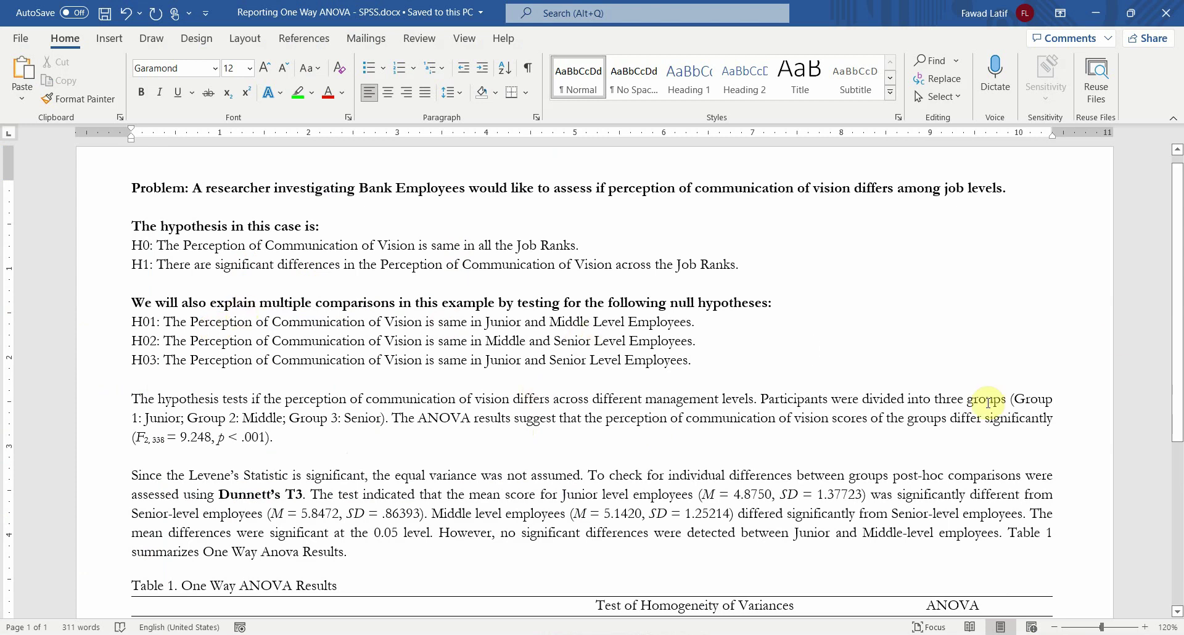
mouse_move(1178, 265)
mouse_down()
mouse_move(1178, 435)
mouse_move(1176, 281)
mouse_up()
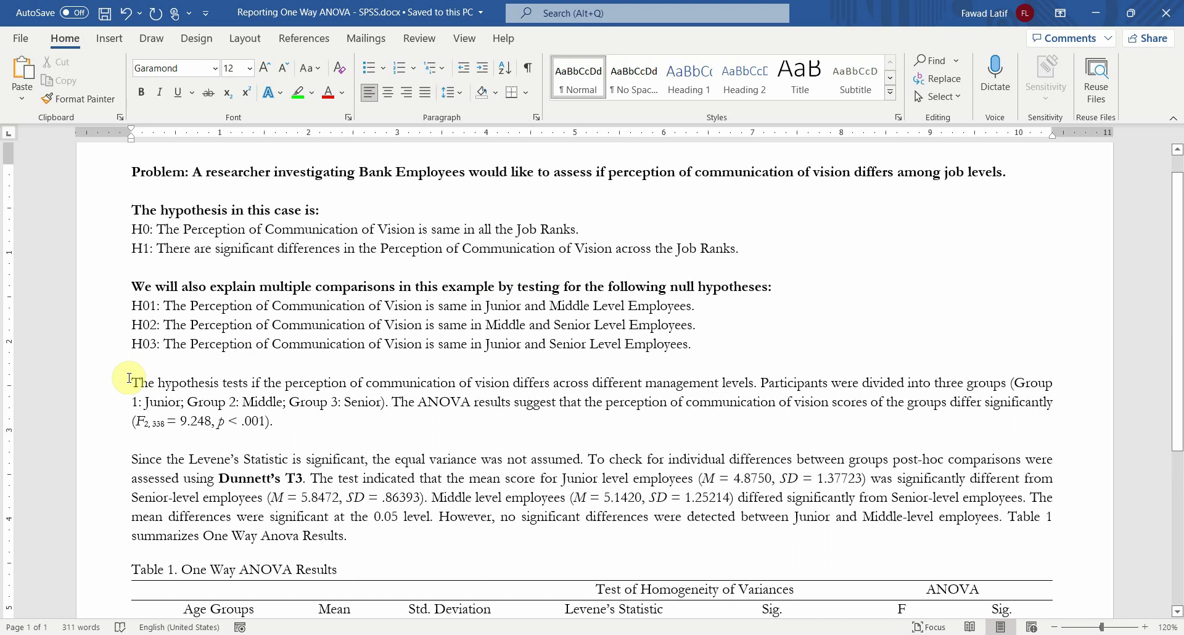
drag(131, 378, 531, 404)
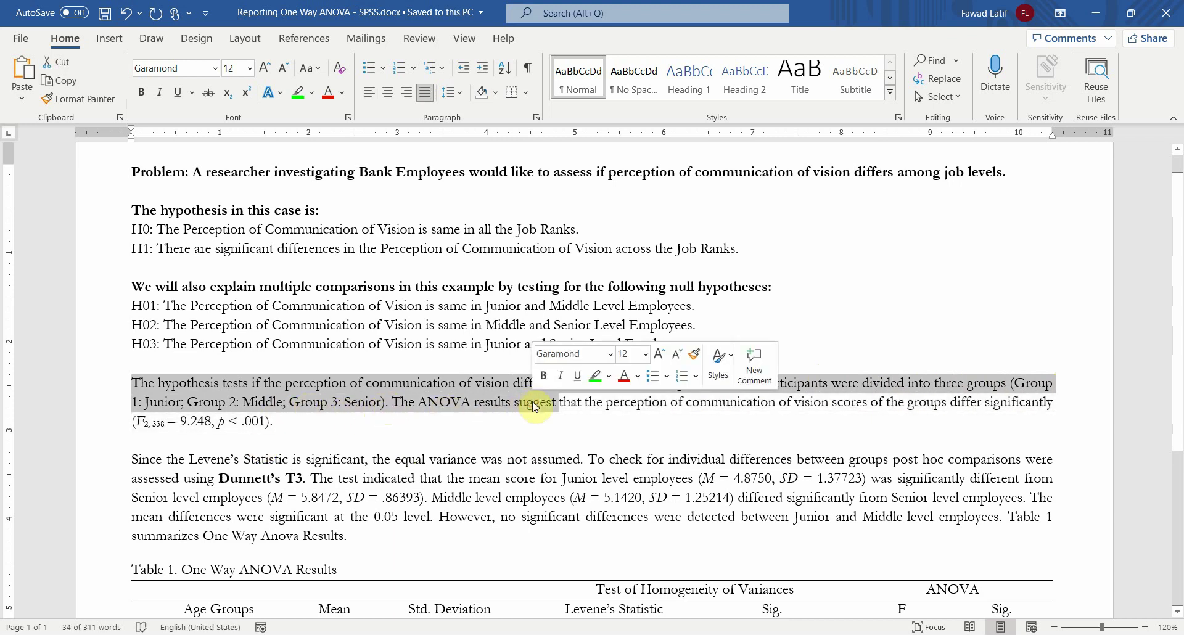
click(381, 387)
drag(395, 402, 295, 425)
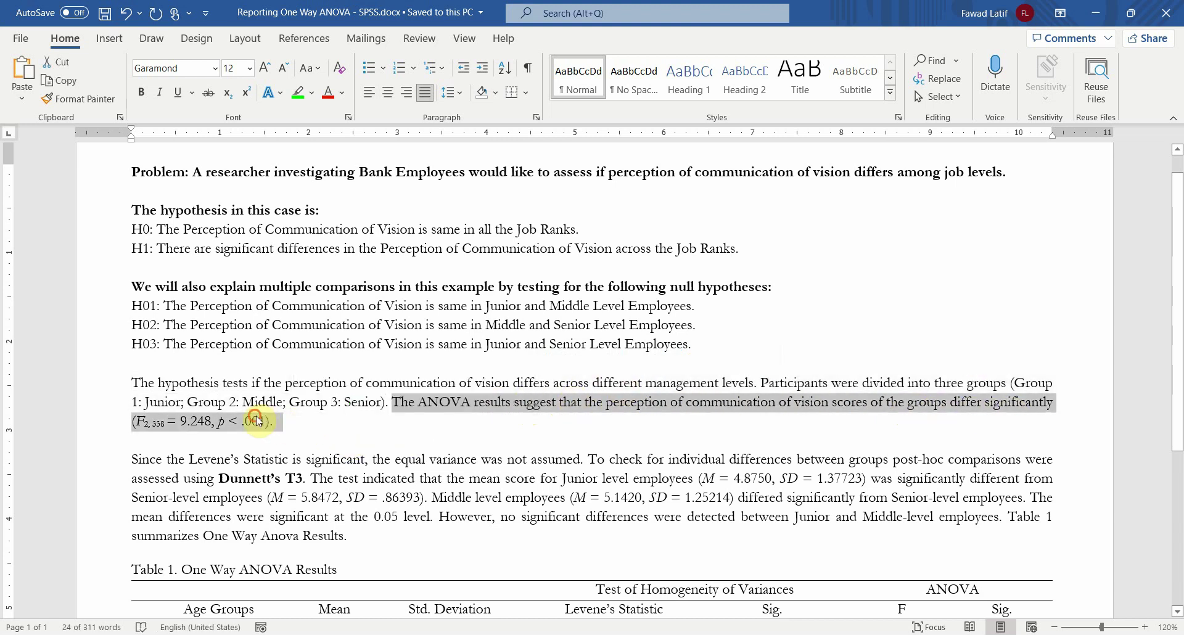
click(260, 418)
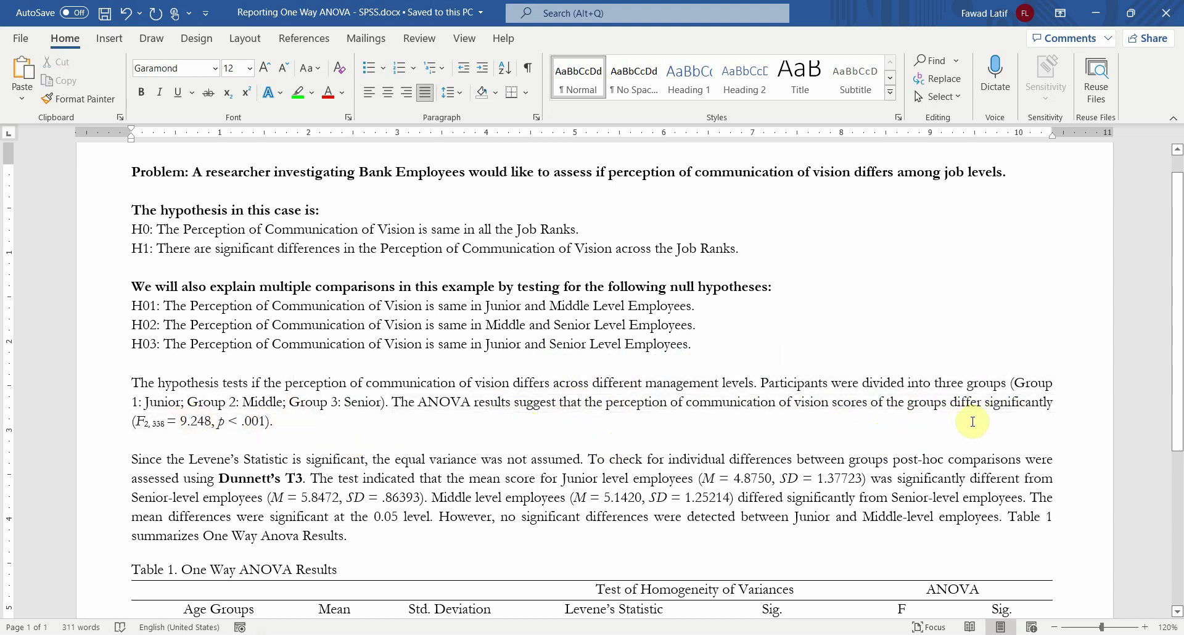
Reword the ANOVA results sentence so that the vision scores of the groups "dies not differ significantly".
click(981, 402)
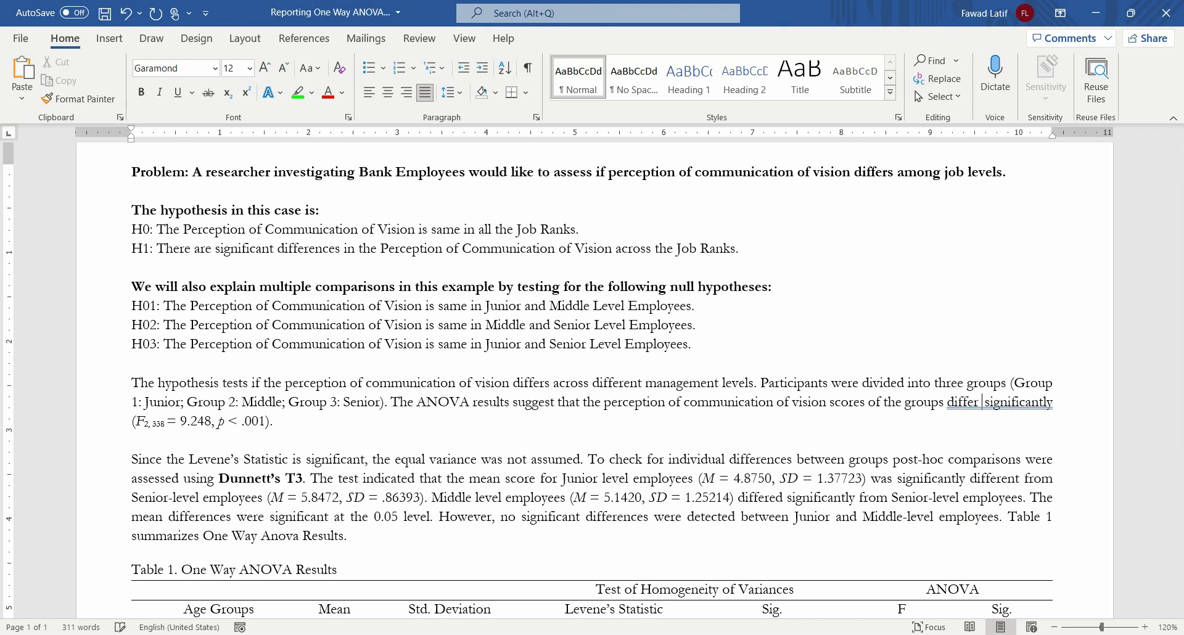
key(BackSpace)
key(BackSpace)
key(BackSpace)
key(BackSpace)
key(BackSpace)
key(BackSpace)
key(BackSpace)
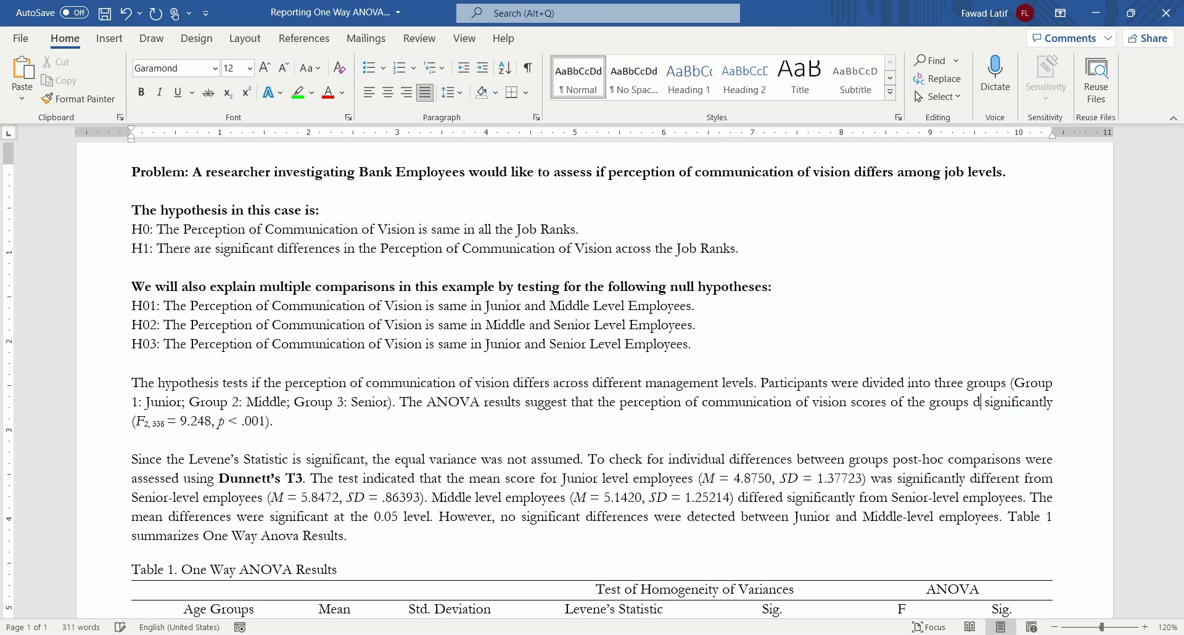
text(did not)
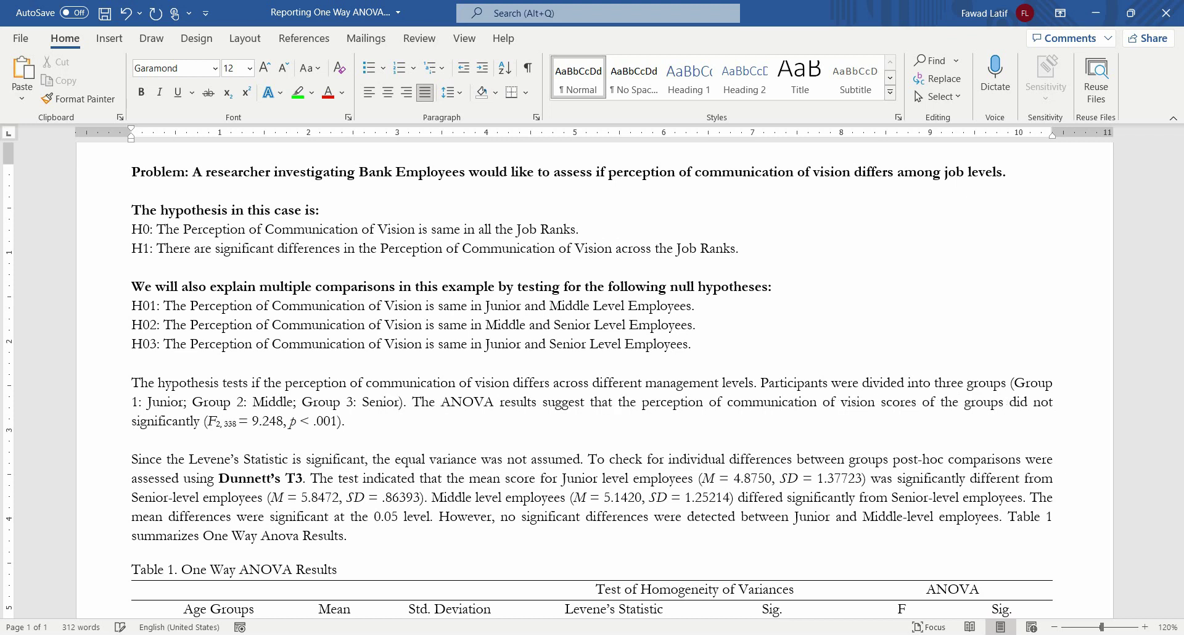
text( differ)
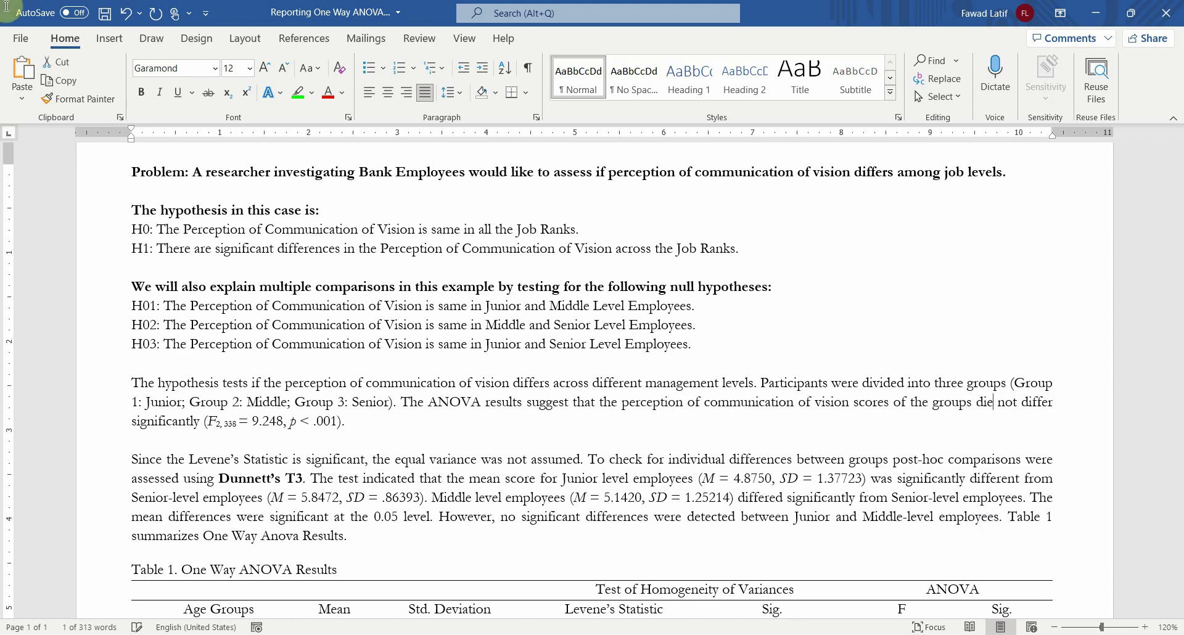
double_click(984, 402)
text(dies)
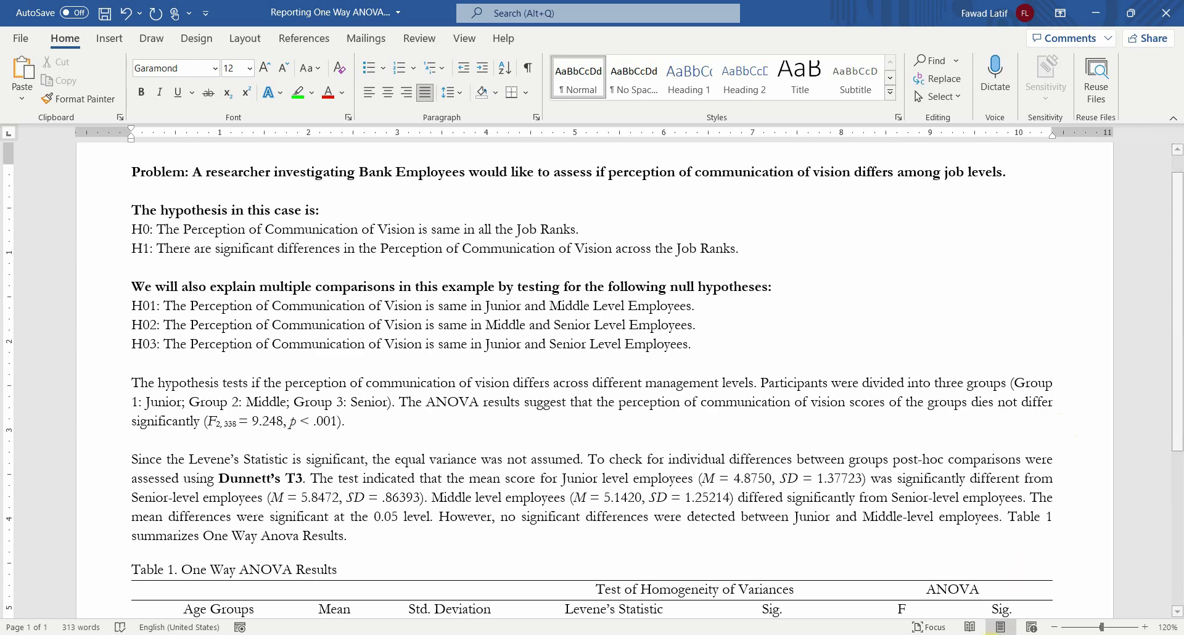
Consult the VIS ANOVA table in the SPSS output and update the report's statistics to F = 1.844, p = .161.
mouse_move(666, 634)
click(719, 608)
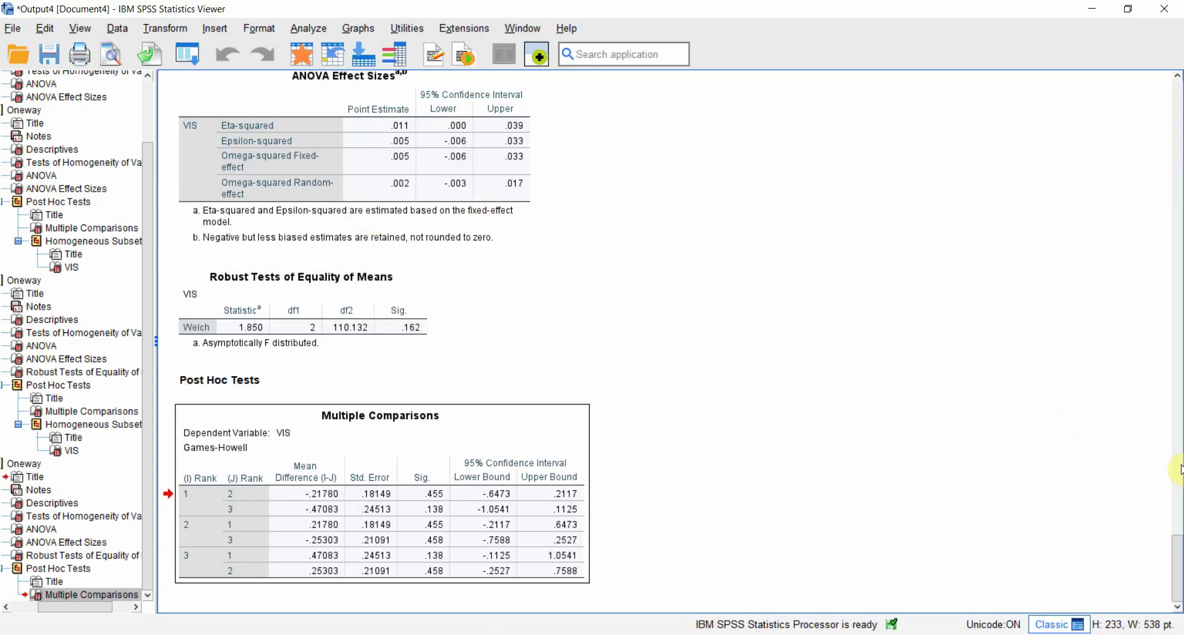
scroll(1178, 547, up, 3)
scroll(1178, 548, up, 4)
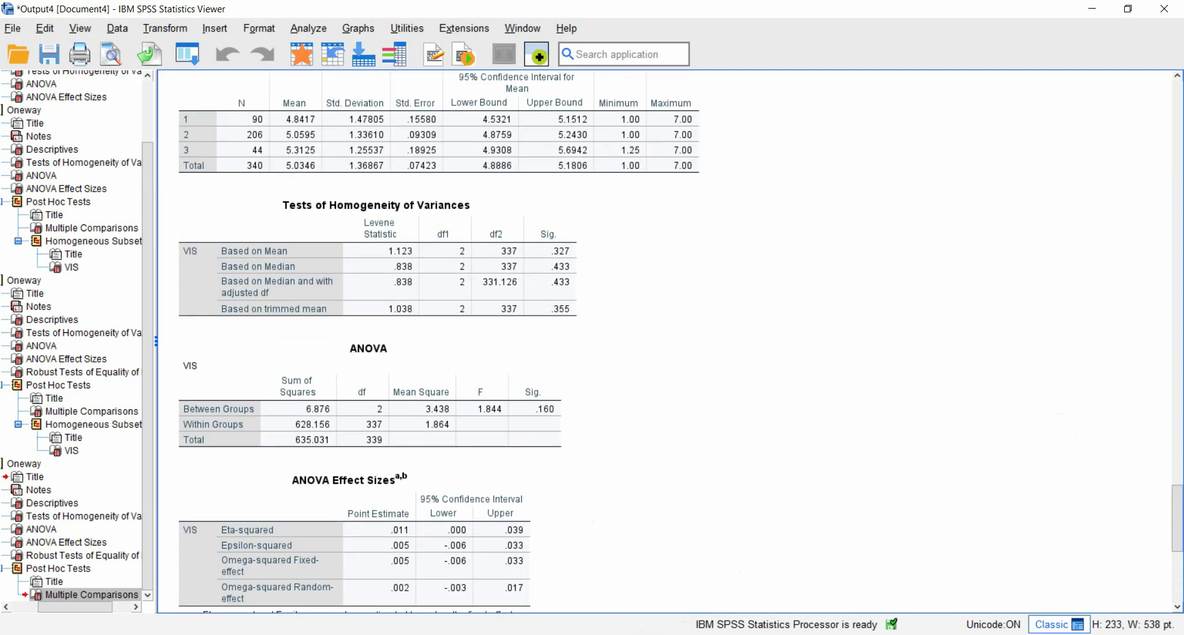
key(alt+Tab)
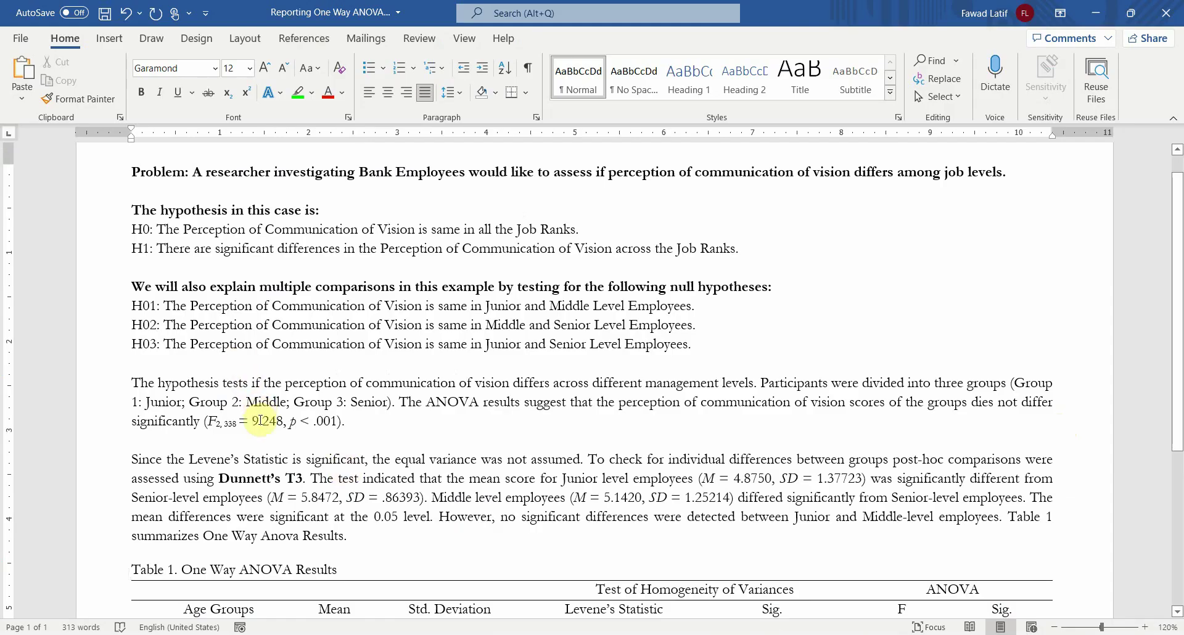
key(BackSpace)
text(1)
key(BackSpace)
key(BackSpace)
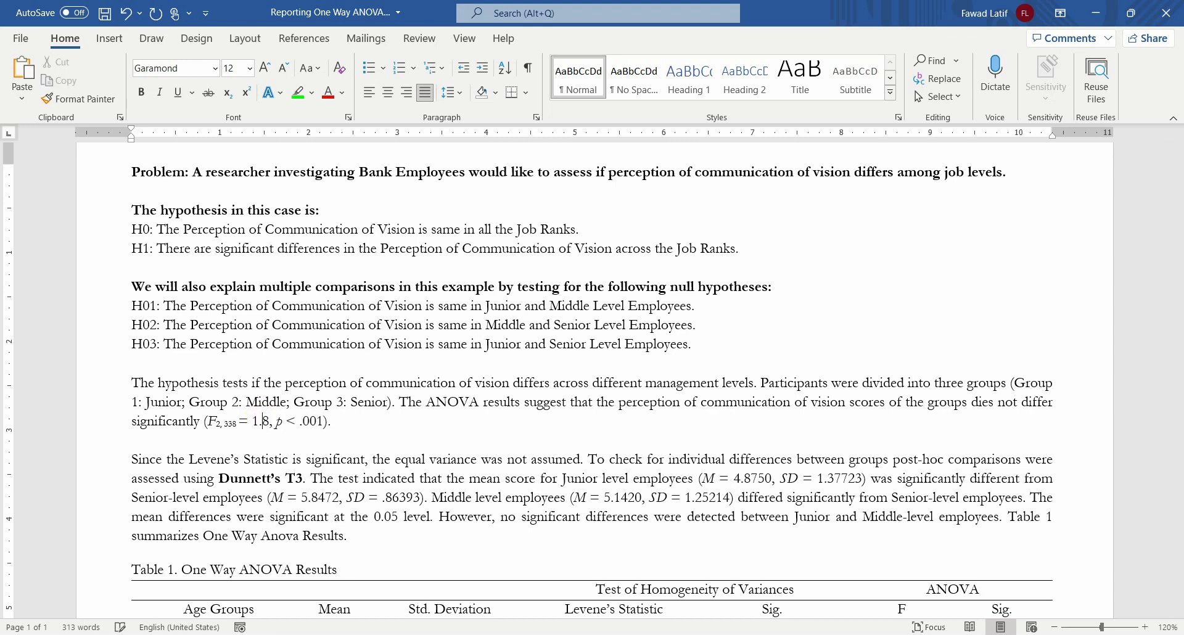
key(Delete)
text(=)
click(261, 421)
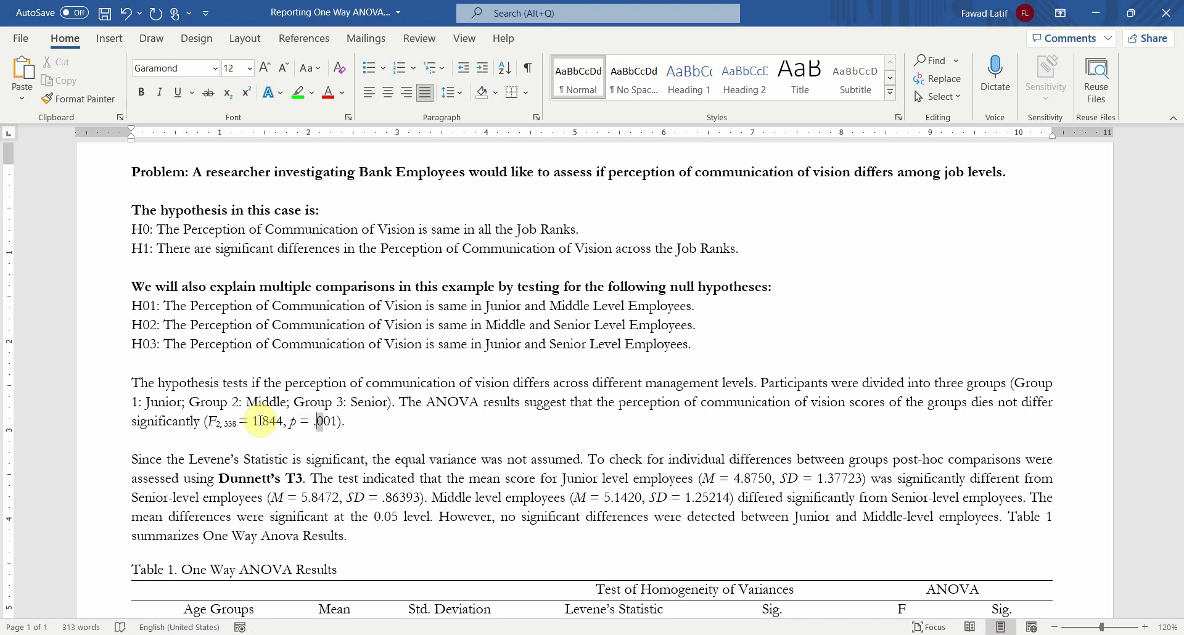
text(16)
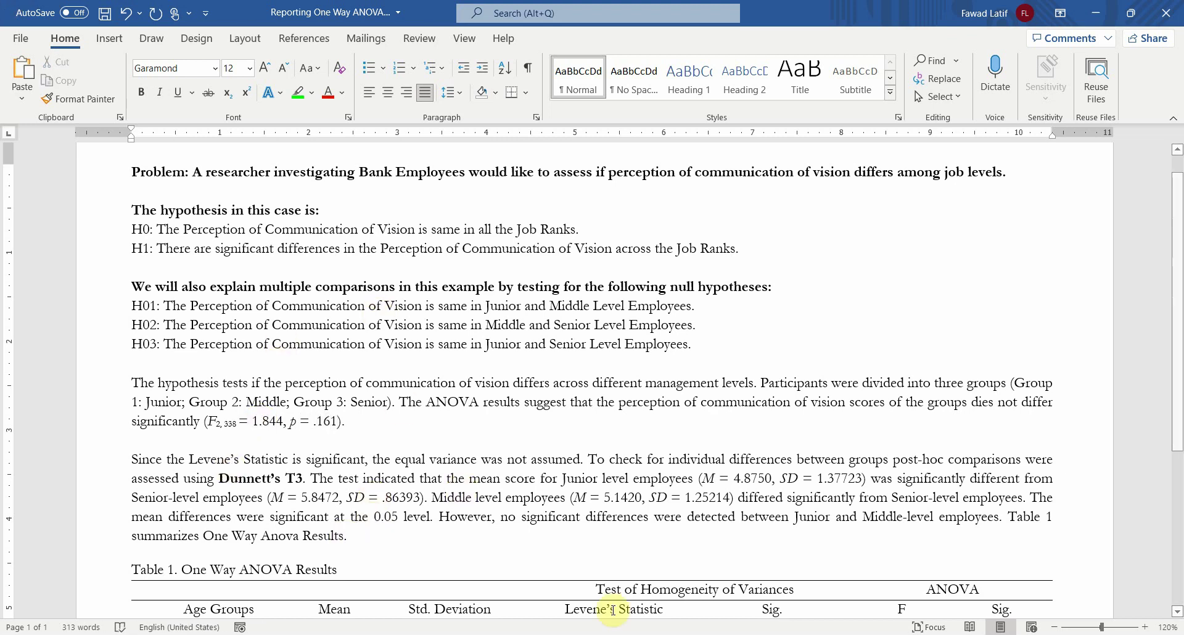
Recheck the ANOVA significance in the SPSS output and correct the report's p value to .160.
click(666, 634)
click(715, 614)
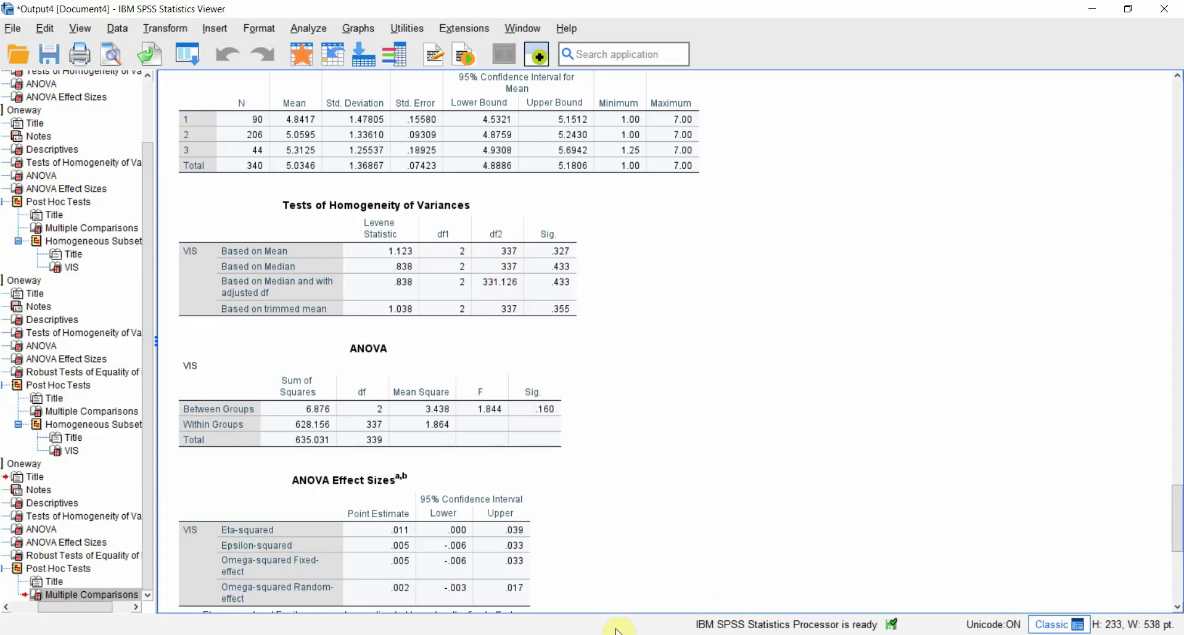
click(615, 628)
click(359, 410)
key(Left)
key(Left)
key(BackSpace)
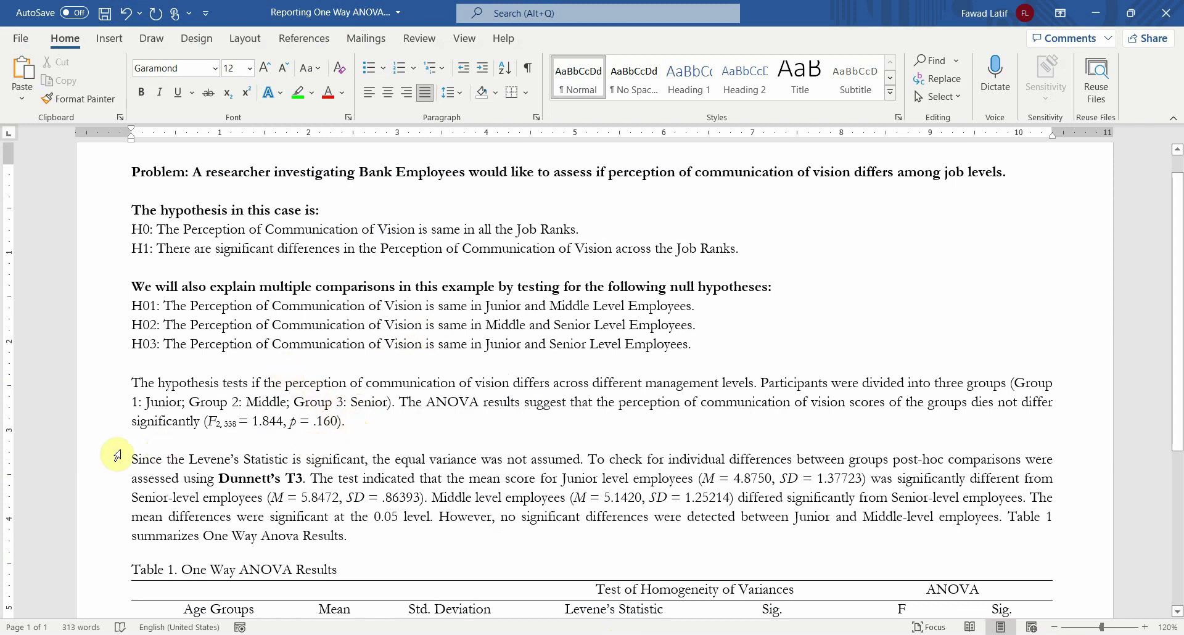
Review the report paragraph on Levene's Statistic and the Dunnett's T3 post-hoc comparisons.
drag(134, 459, 439, 540)
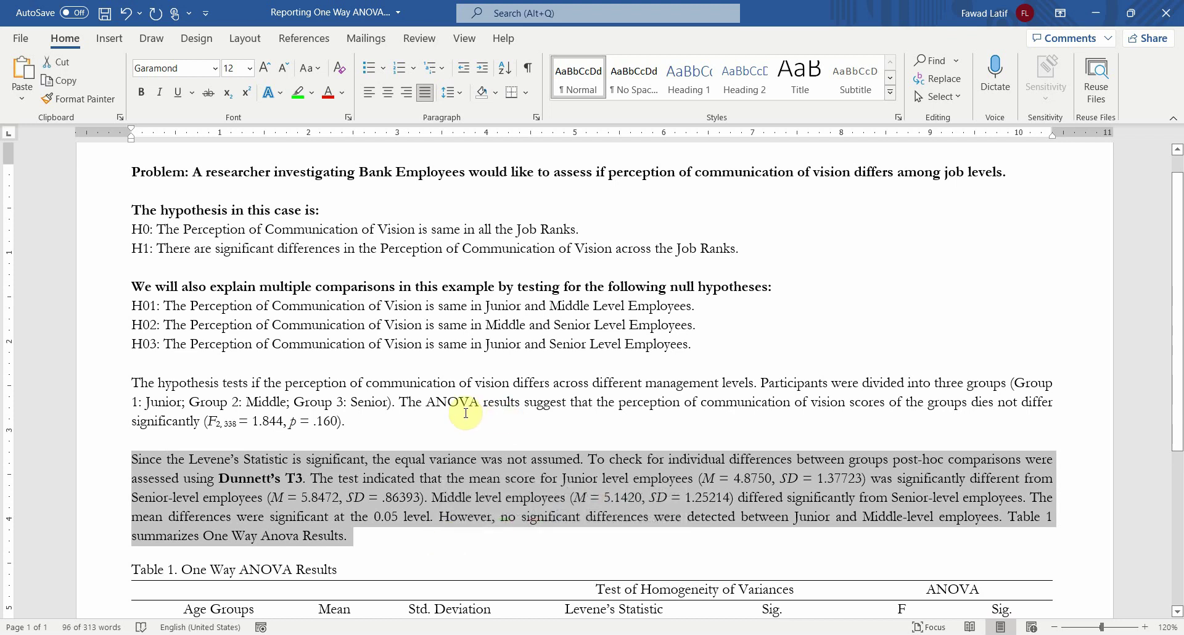
click(398, 461)
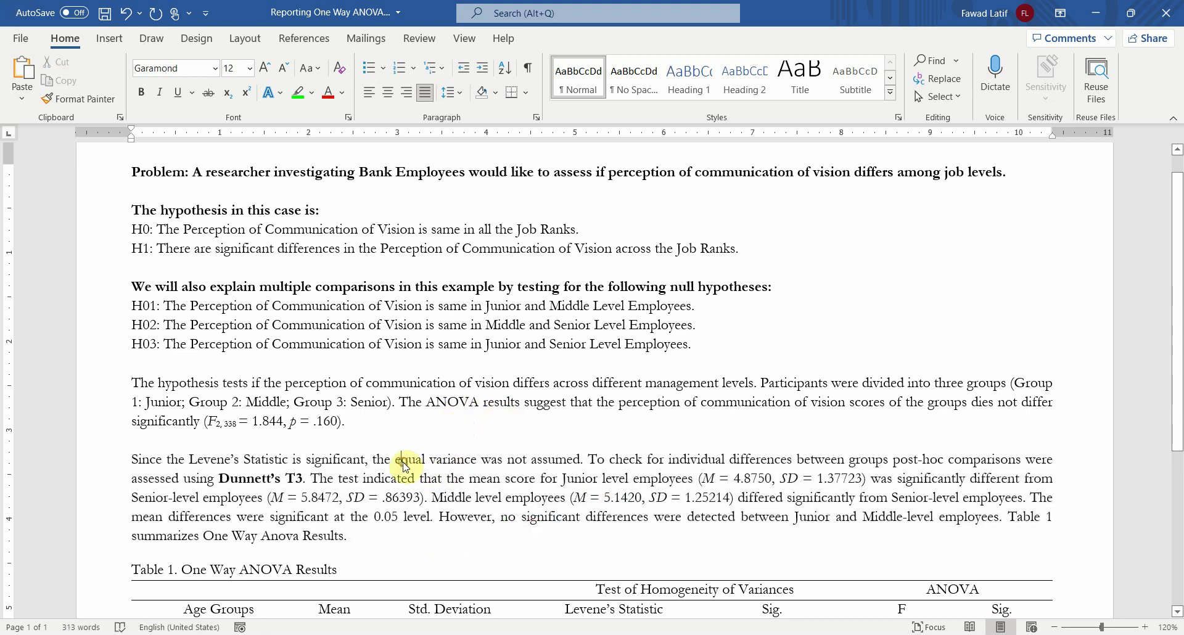
drag(132, 460, 328, 464)
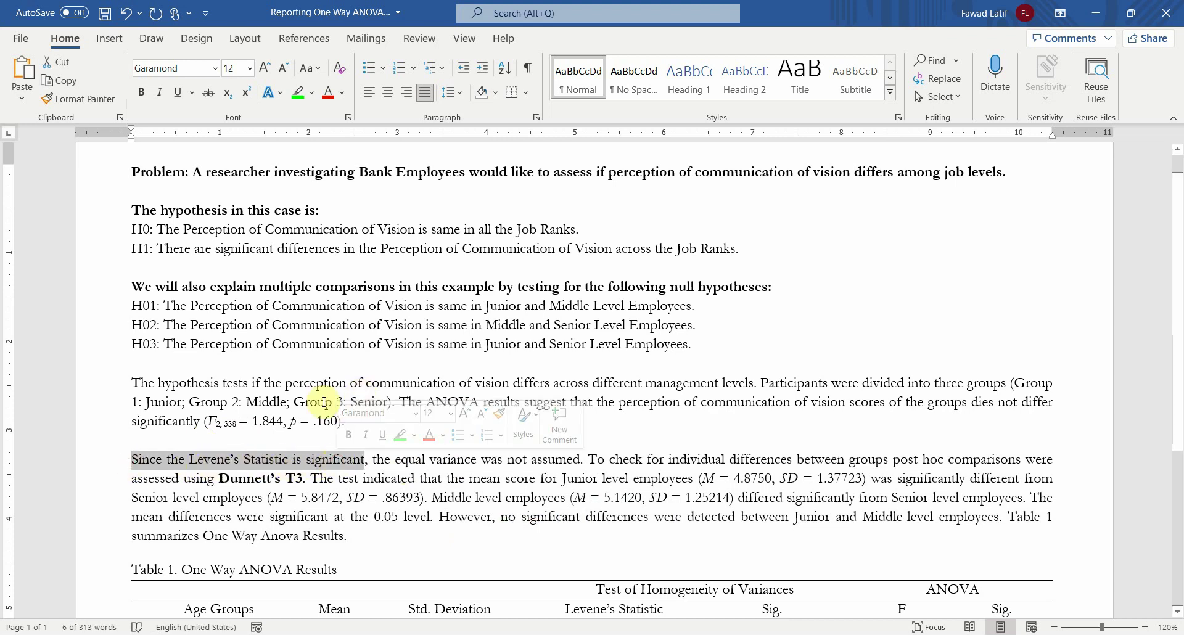
click(290, 421)
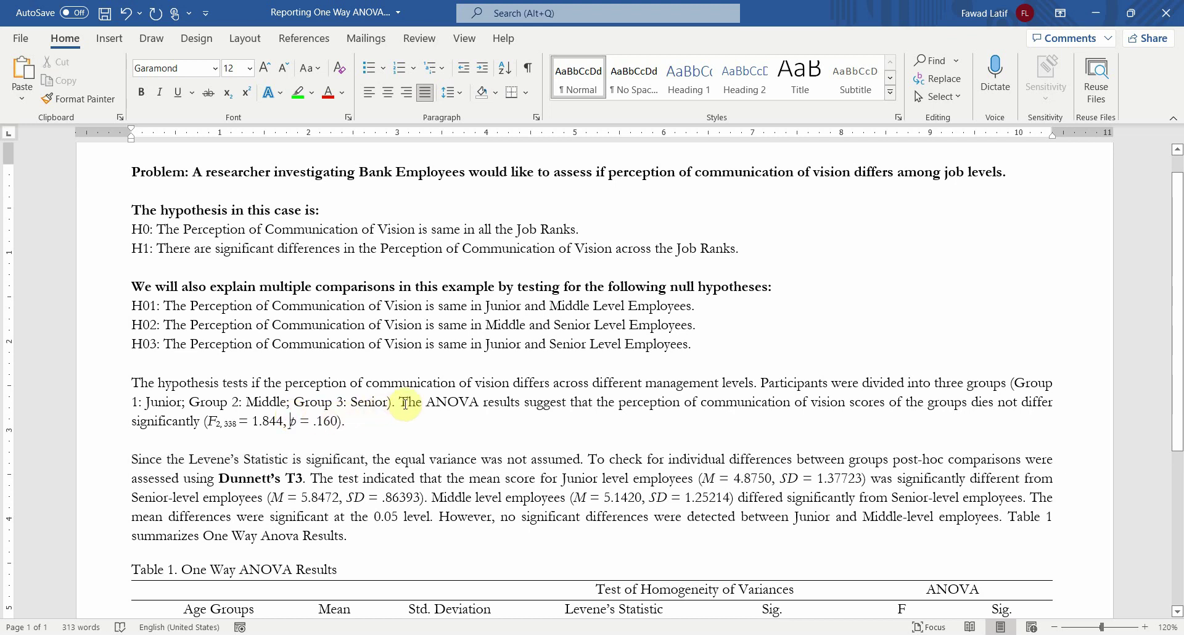
Switch to the SPSS output viewer, add DEV and OP as dependent variables to the one-way ANOVA by Rank, and run it.
mouse_move(715, 610)
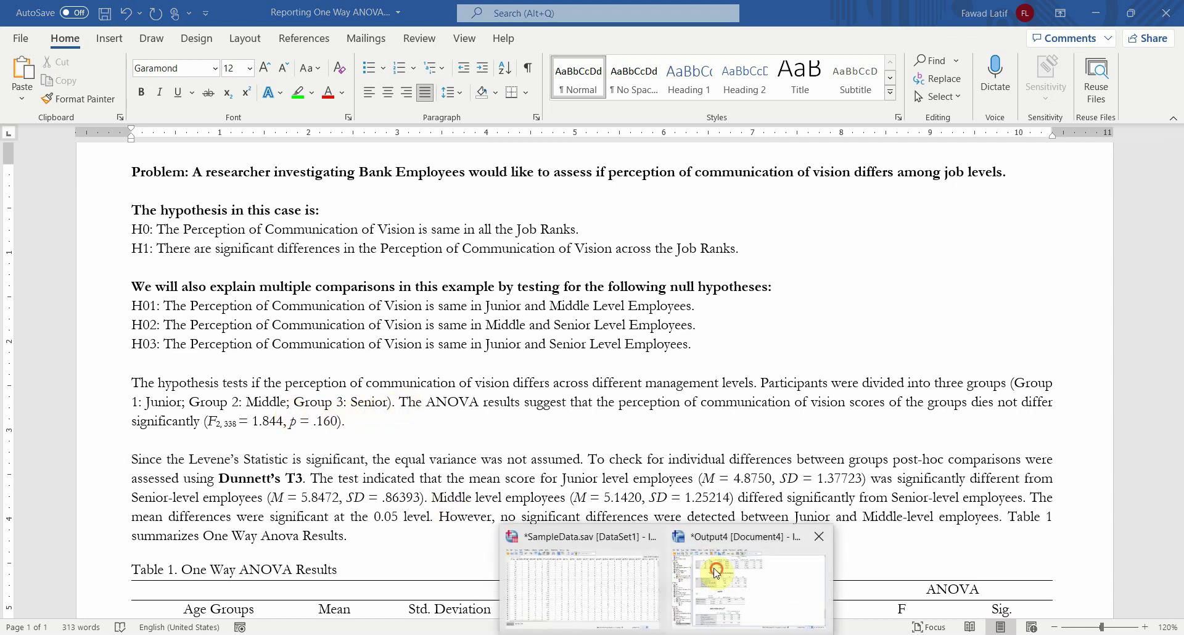
click(716, 572)
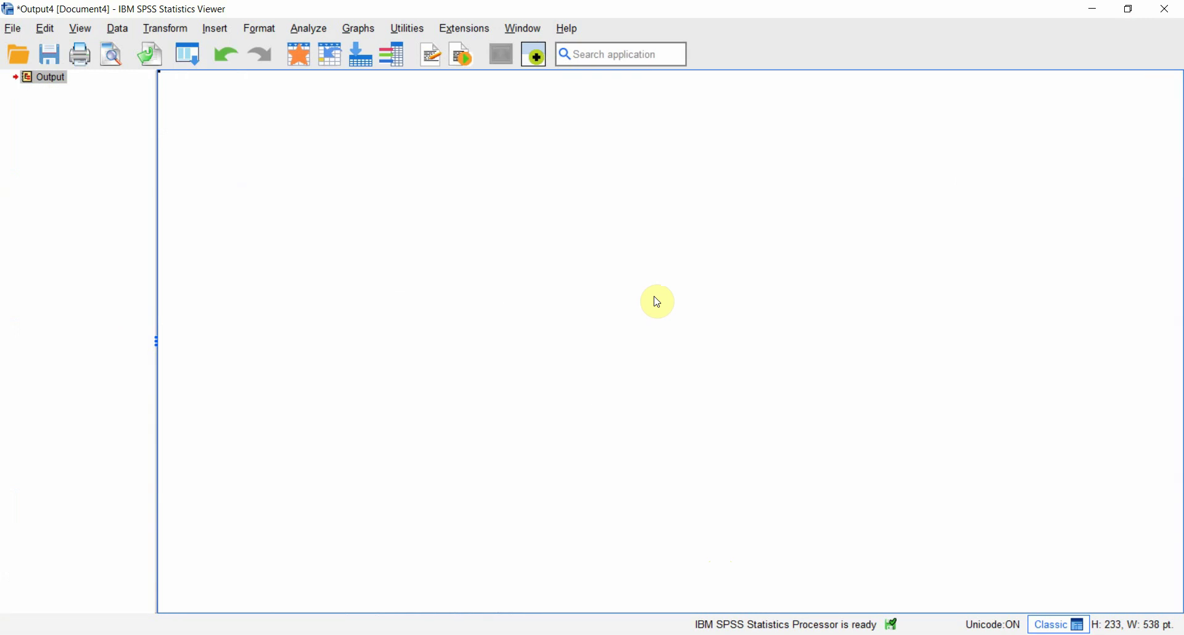
click(309, 28)
mouse_move(483, 126)
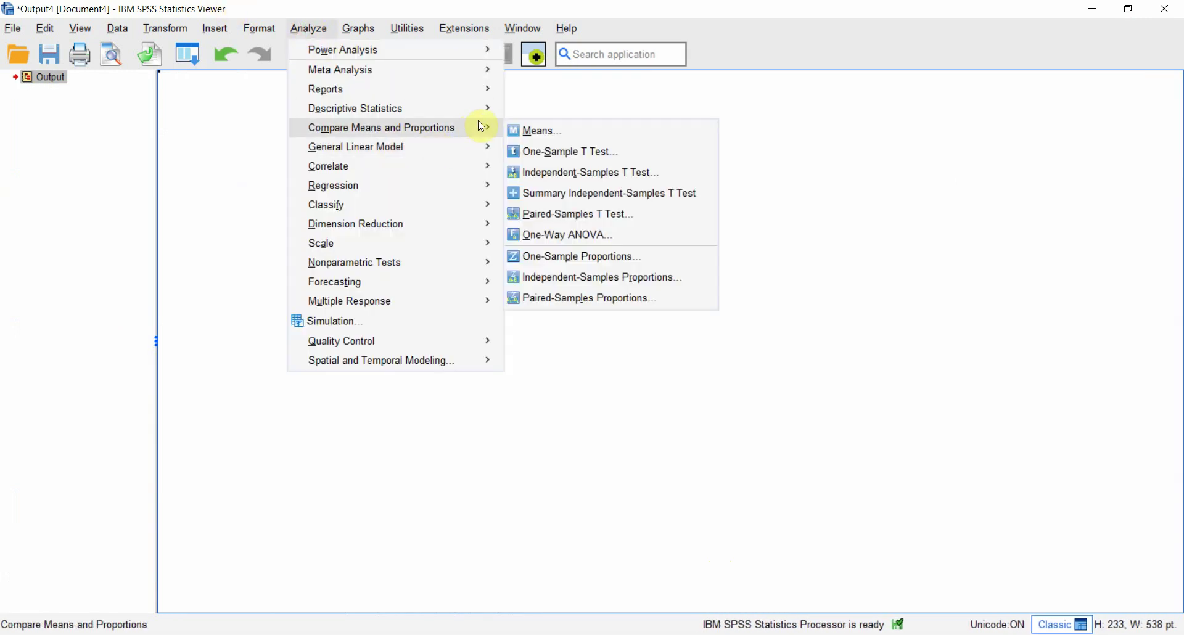
click(567, 235)
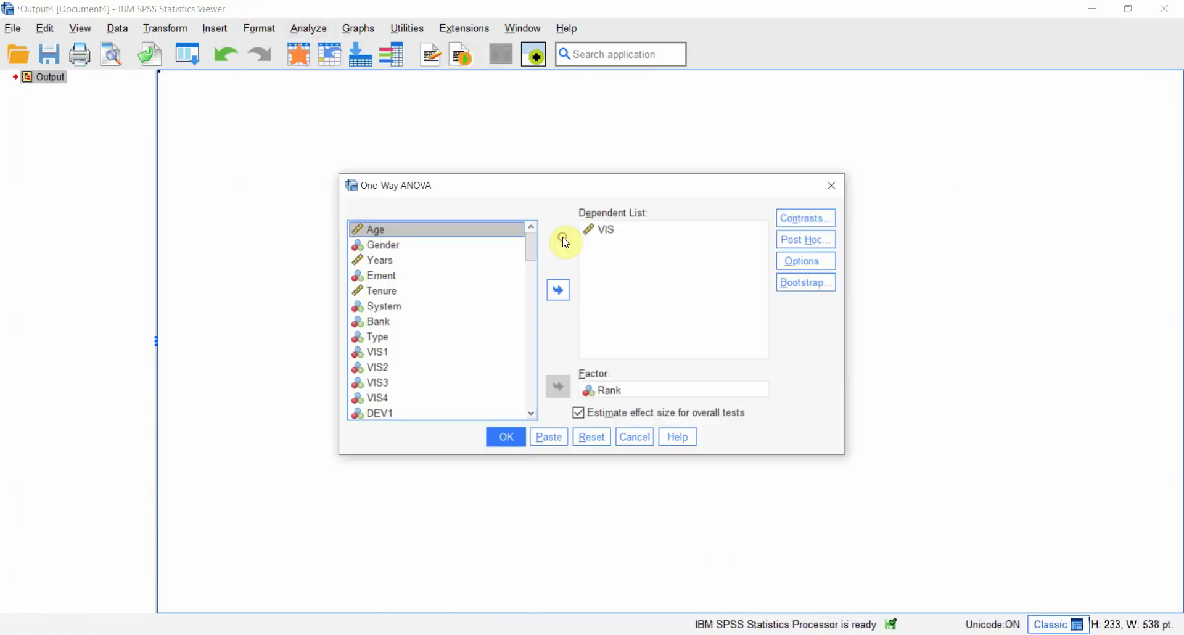
click(601, 230)
scroll(532, 246, down, 15)
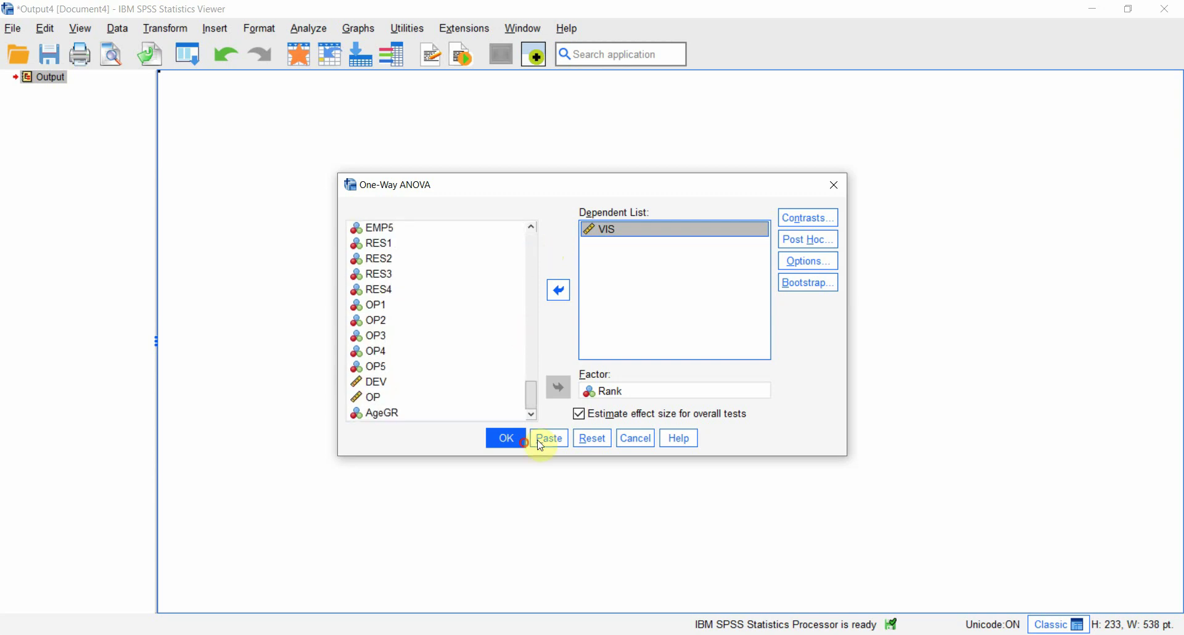
click(404, 384)
ctrl+click(404, 397)
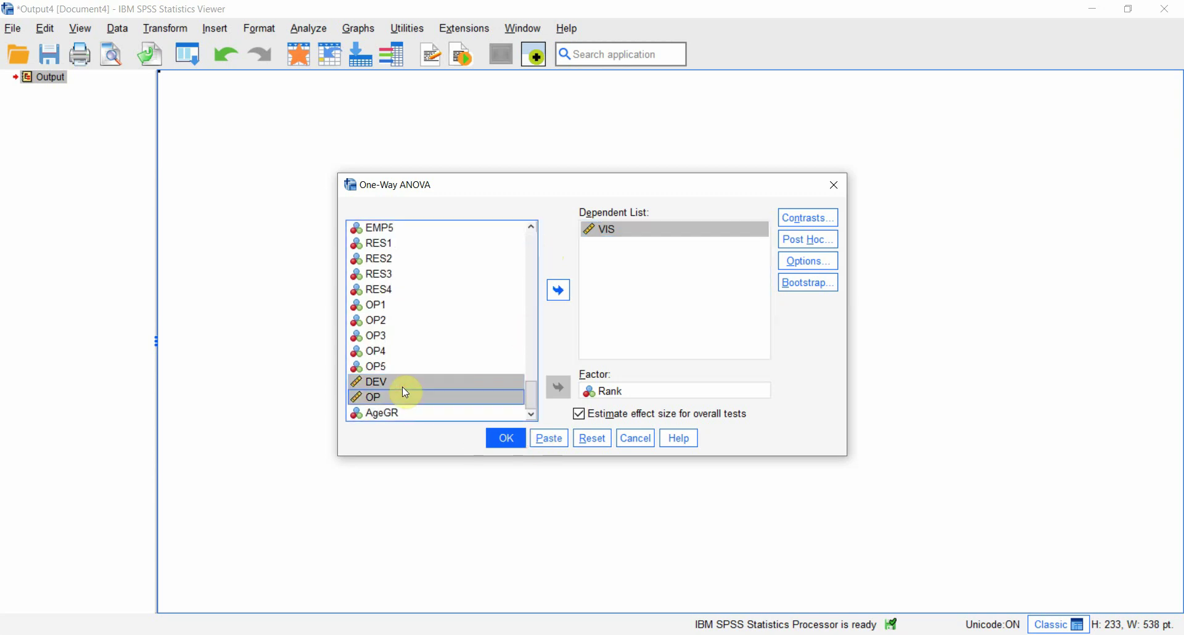
click(559, 291)
click(505, 439)
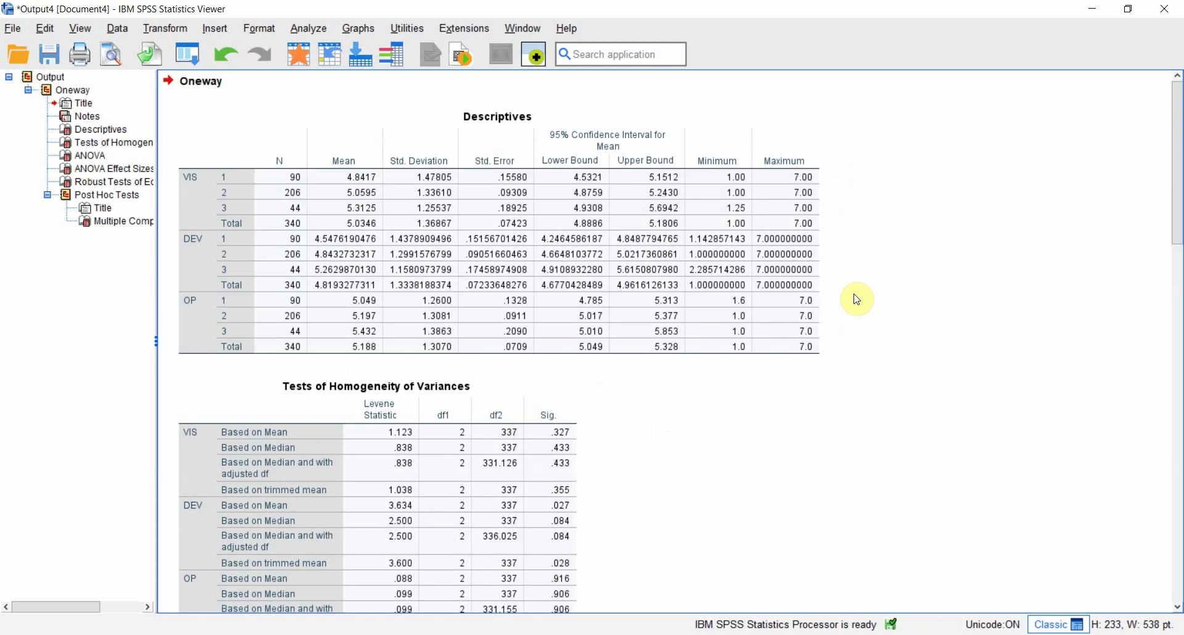
Check the ANOVA table for VIS, DEV and OP, and delete everything from the output.
scroll(1173, 322, down, 5)
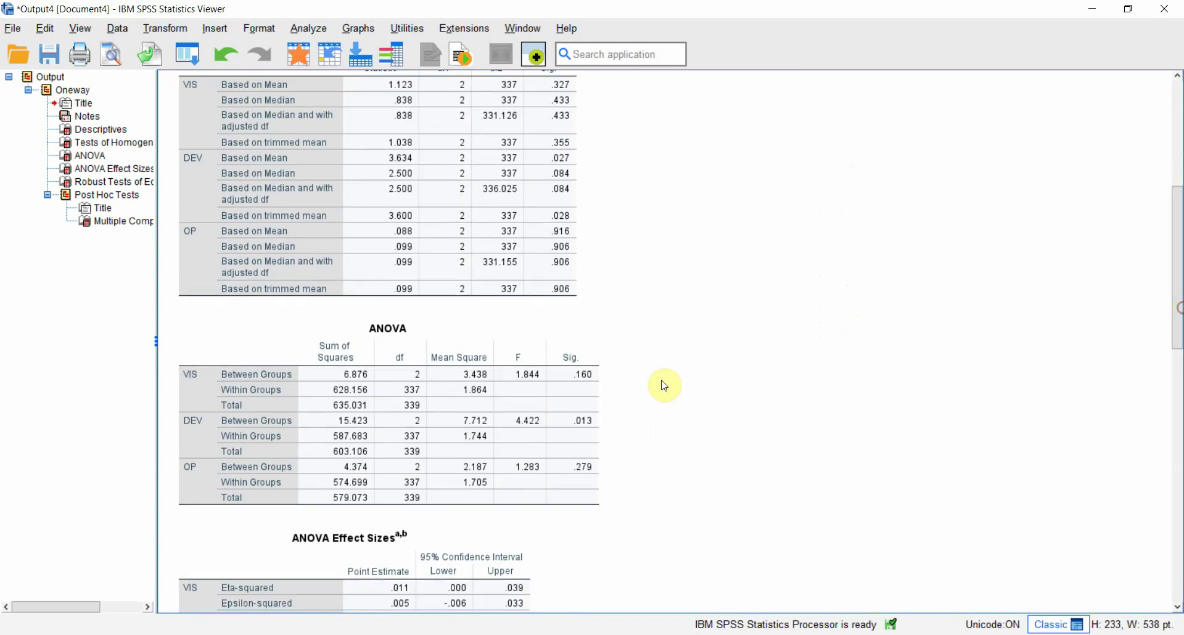
click(583, 434)
double_click(589, 427)
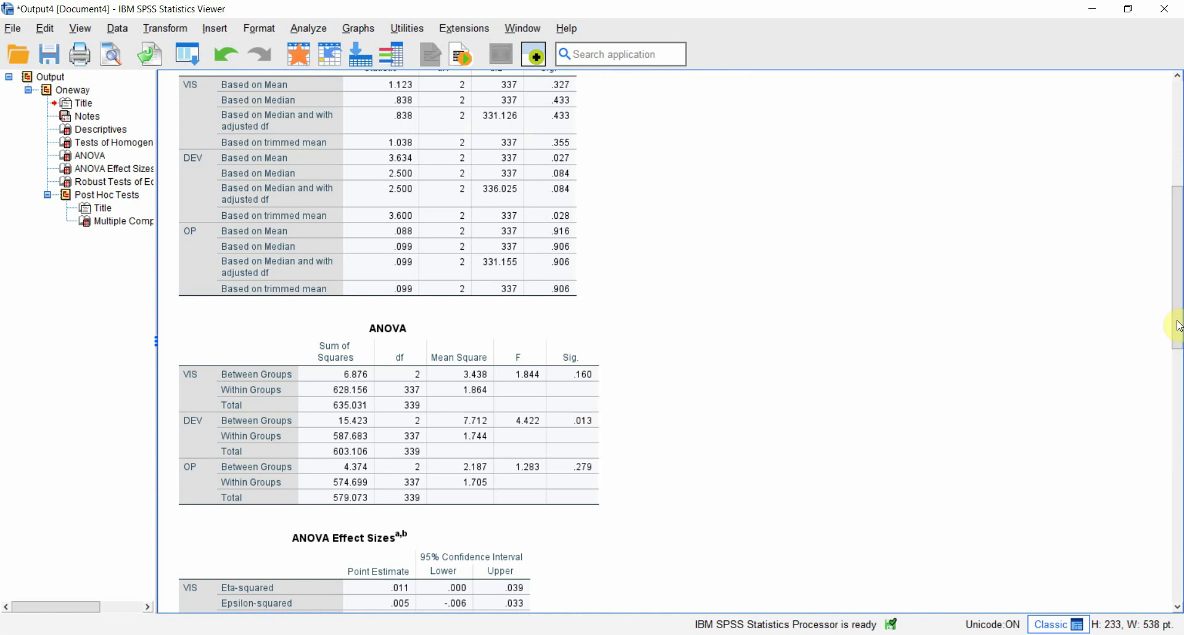
key(ctrl+a)
key(Delete)
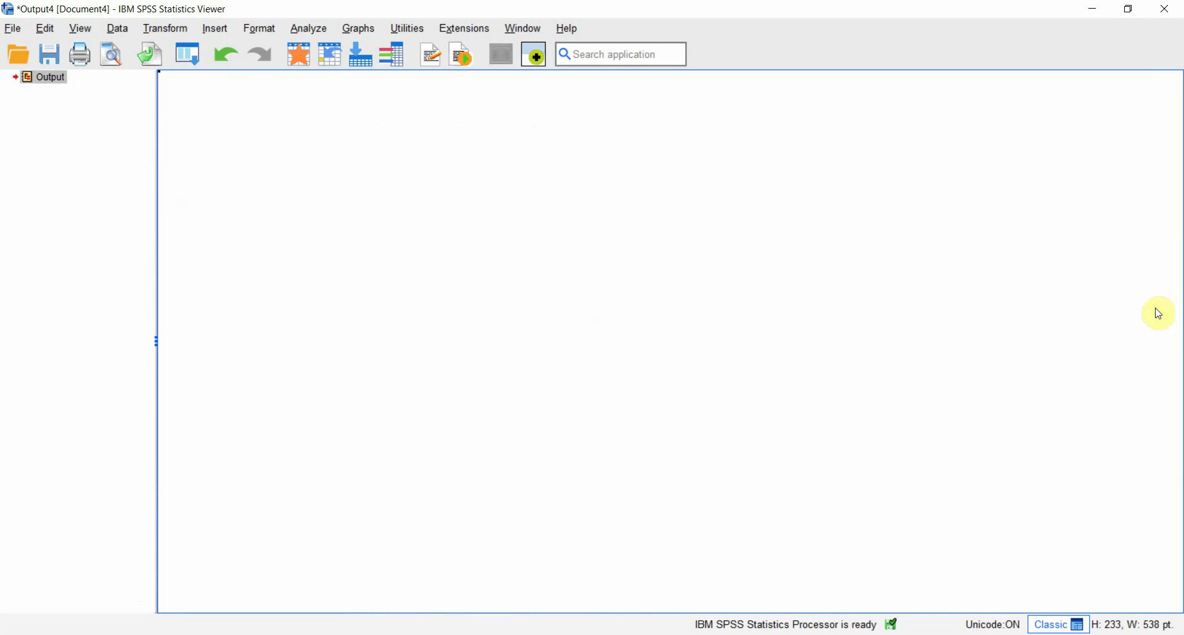
Open the One-Way ANOVA setup and remove VIS and OP from the dependent variables, keeping only DEV.
click(322, 35)
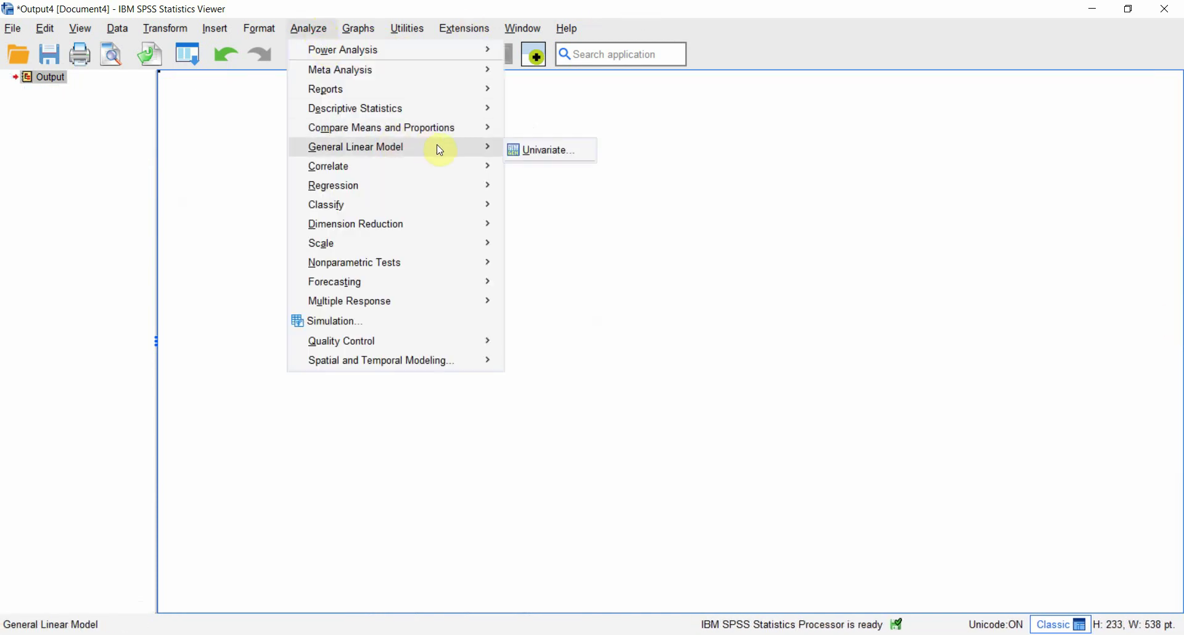
mouse_move(464, 145)
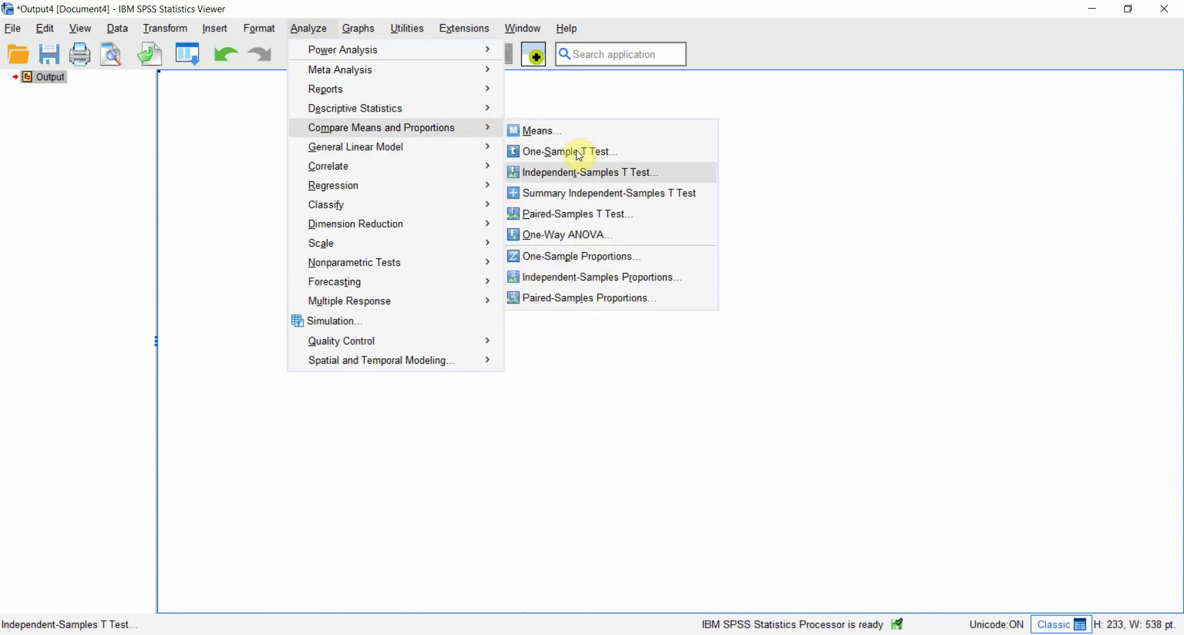
click(583, 233)
click(598, 230)
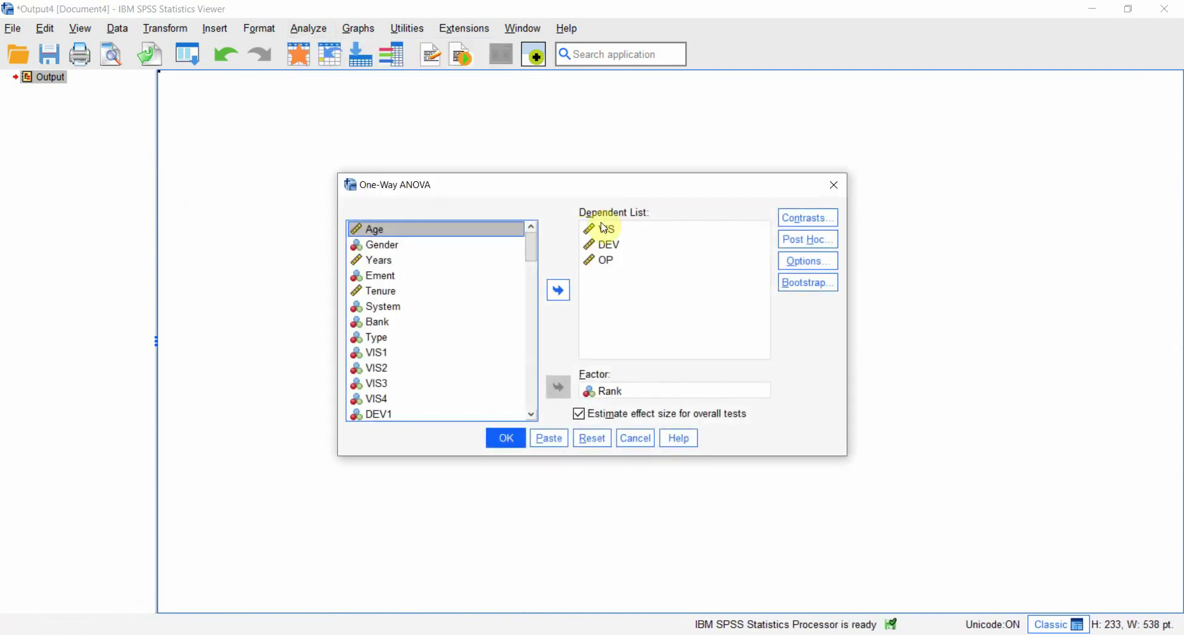
click(563, 297)
click(597, 247)
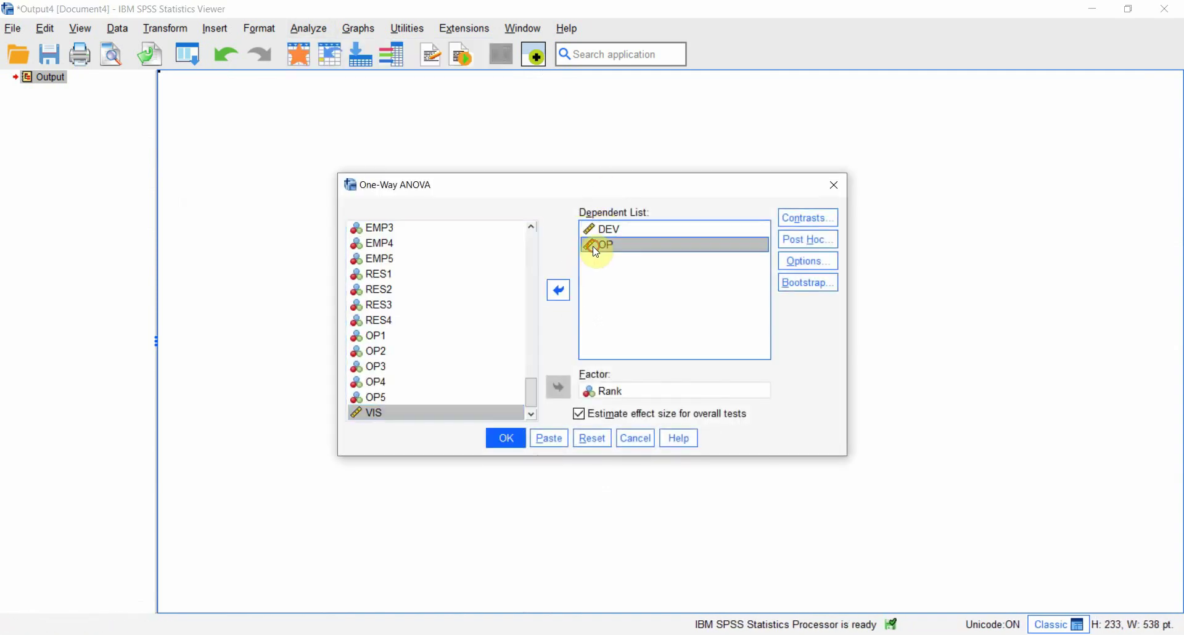
click(562, 301)
Turn off the Games-Howell post hoc test and run the ANOVA of DEV by Rank, keeping the existing statistics options.
click(813, 241)
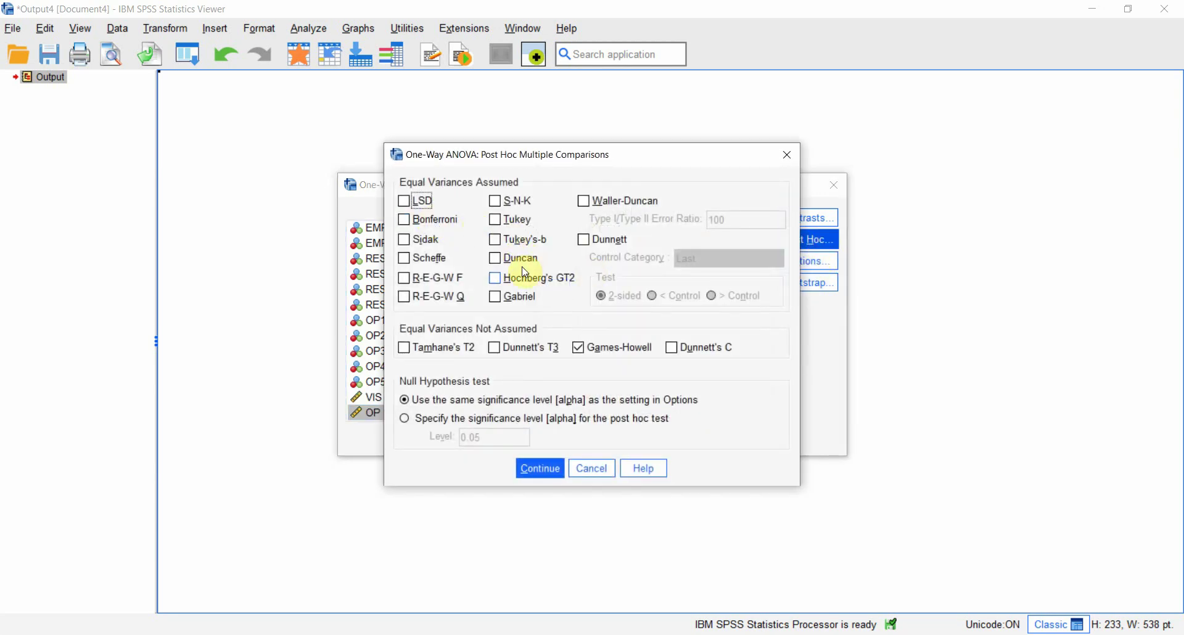
click(578, 349)
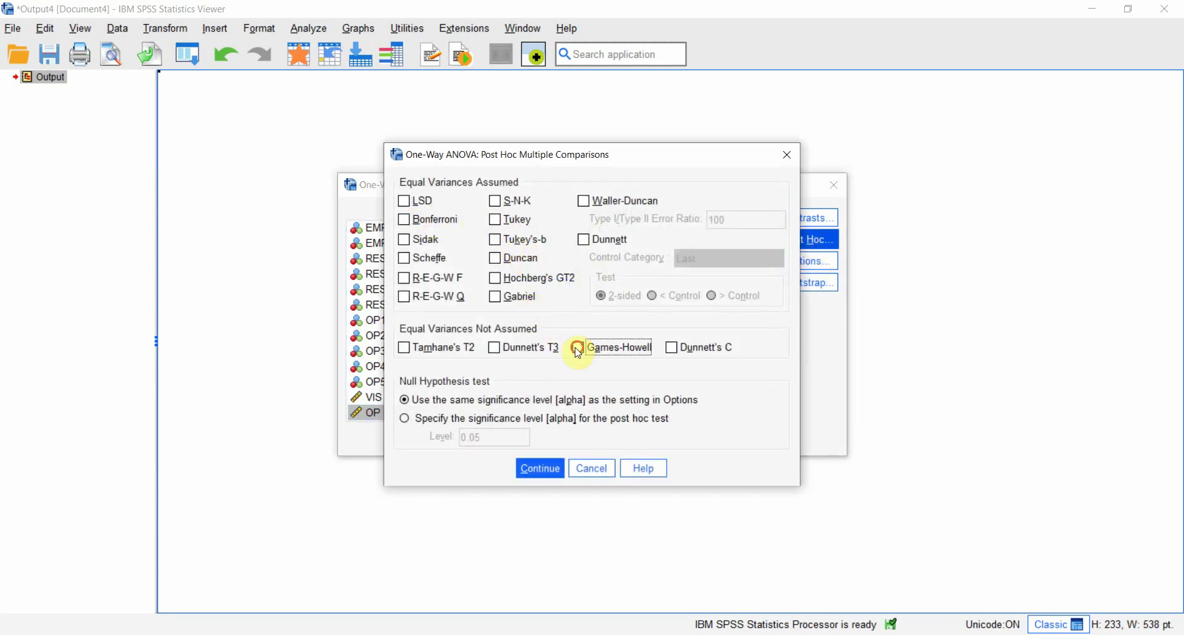
click(539, 470)
click(815, 264)
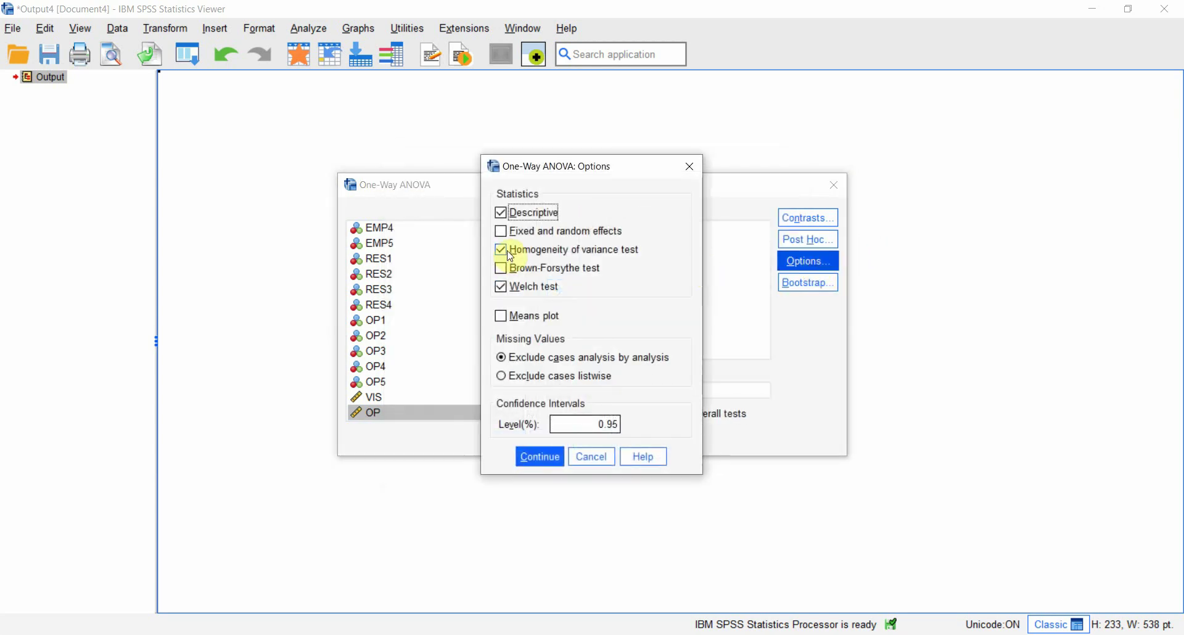
click(530, 455)
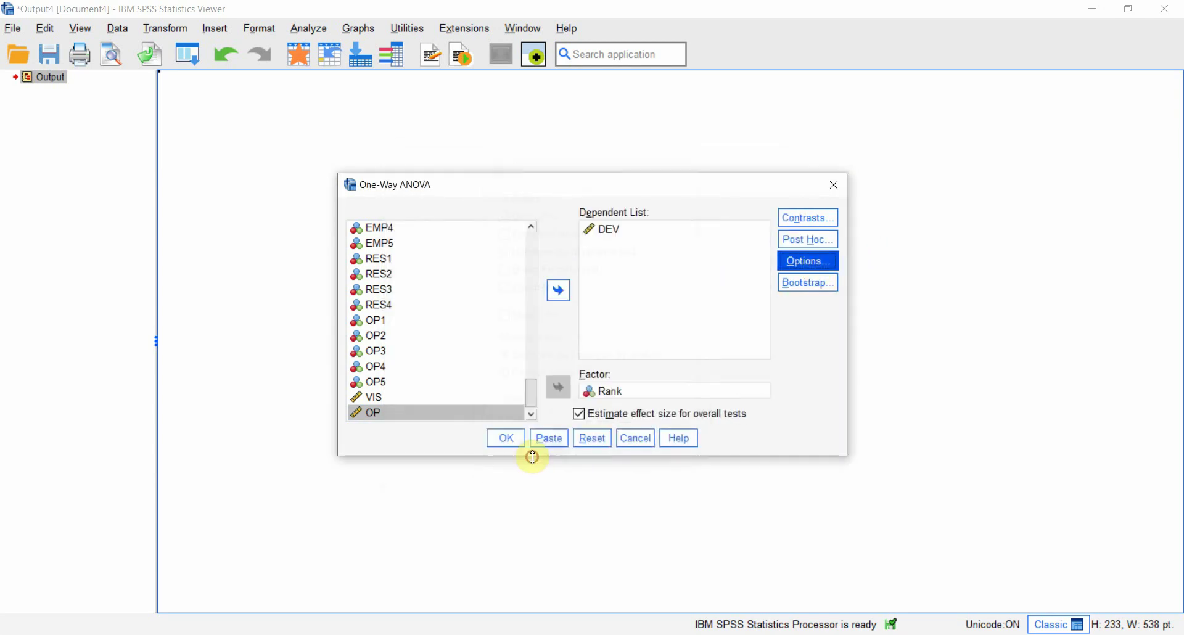
click(515, 439)
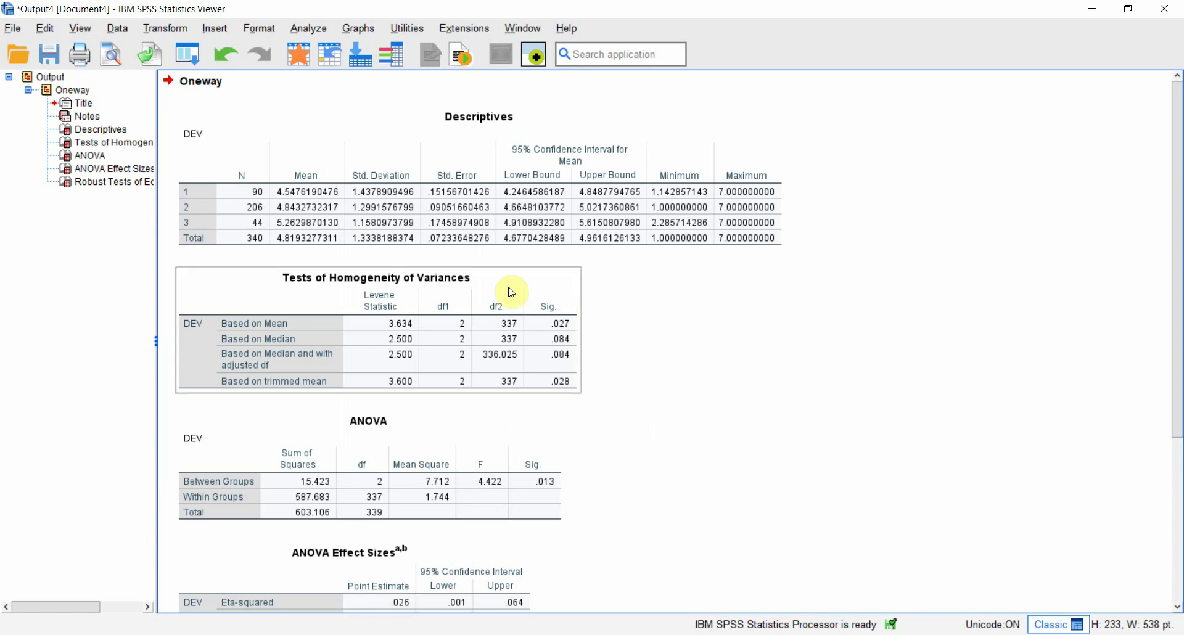
Check the homogeneity of variances, ANOVA and Robust Tests of Equality of Means tables for DEV.
click(515, 307)
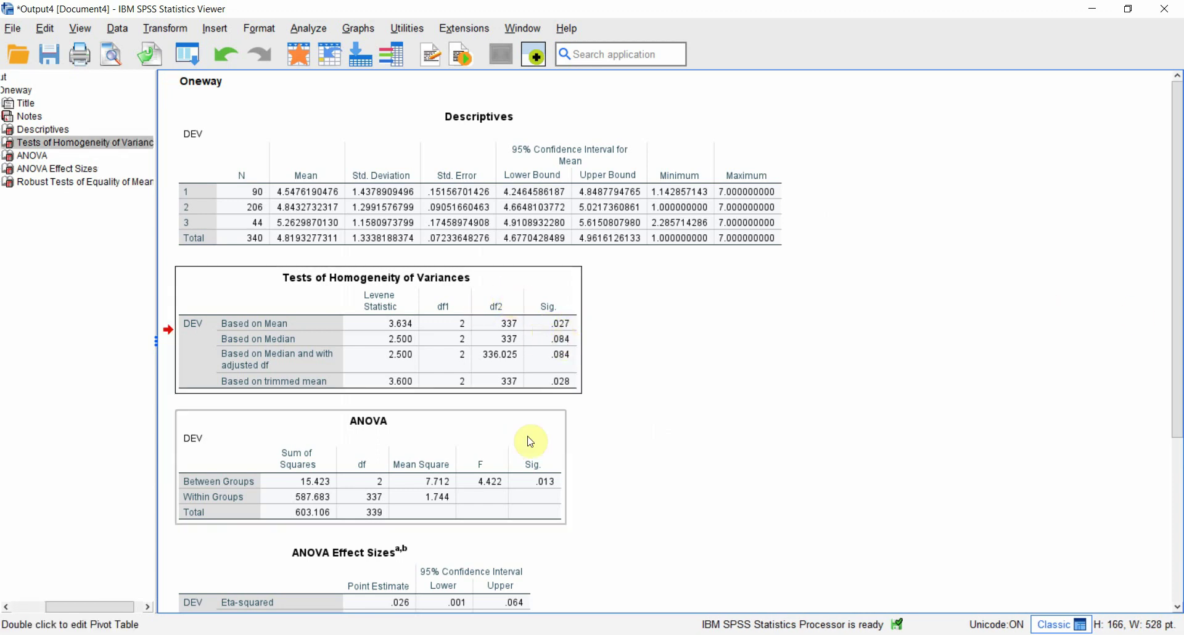
click(511, 443)
drag(1176, 369, 1178, 526)
click(264, 551)
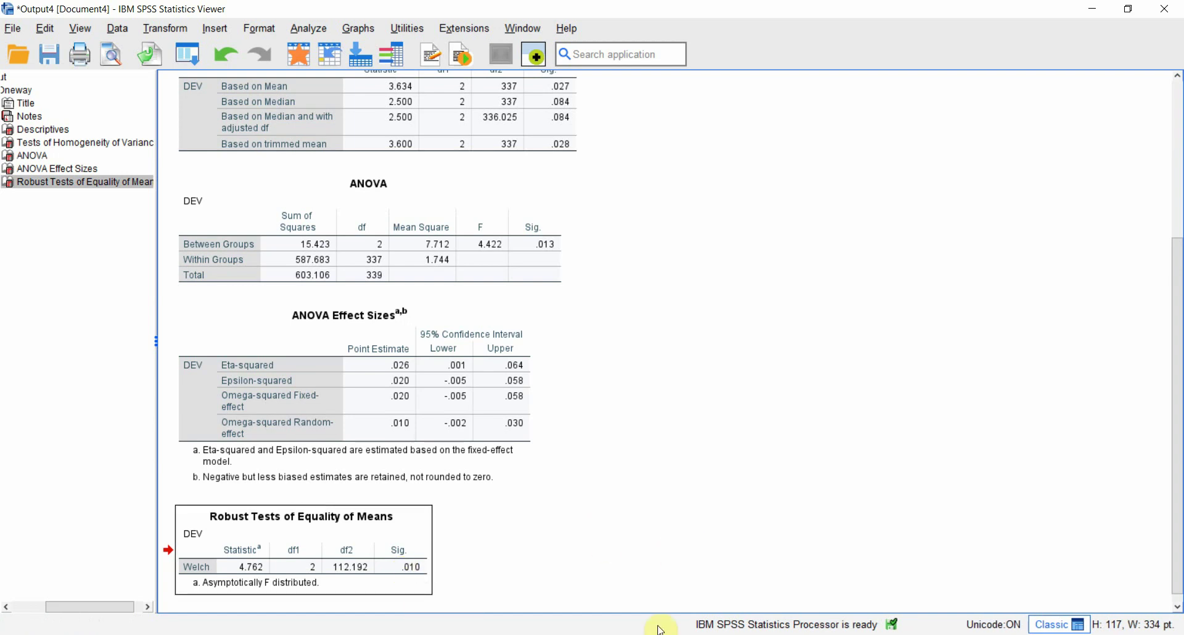
Switch to the Word report and replace "communication of vision" in the problem statement with "Development Initiatives".
key(alt+Tab)
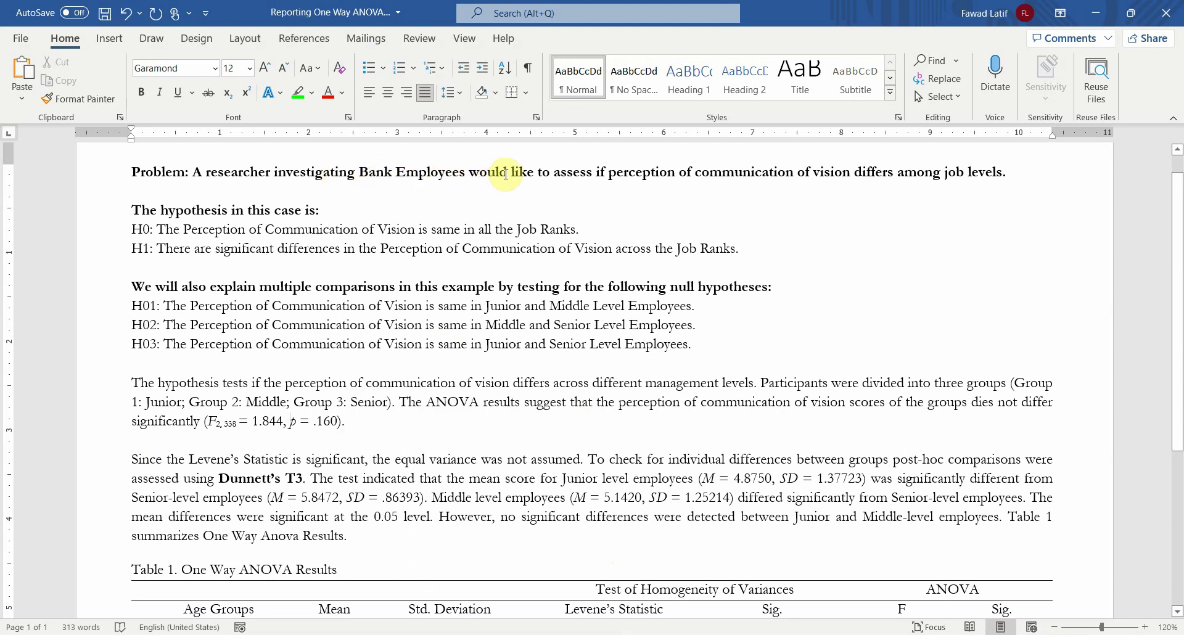
click(599, 175)
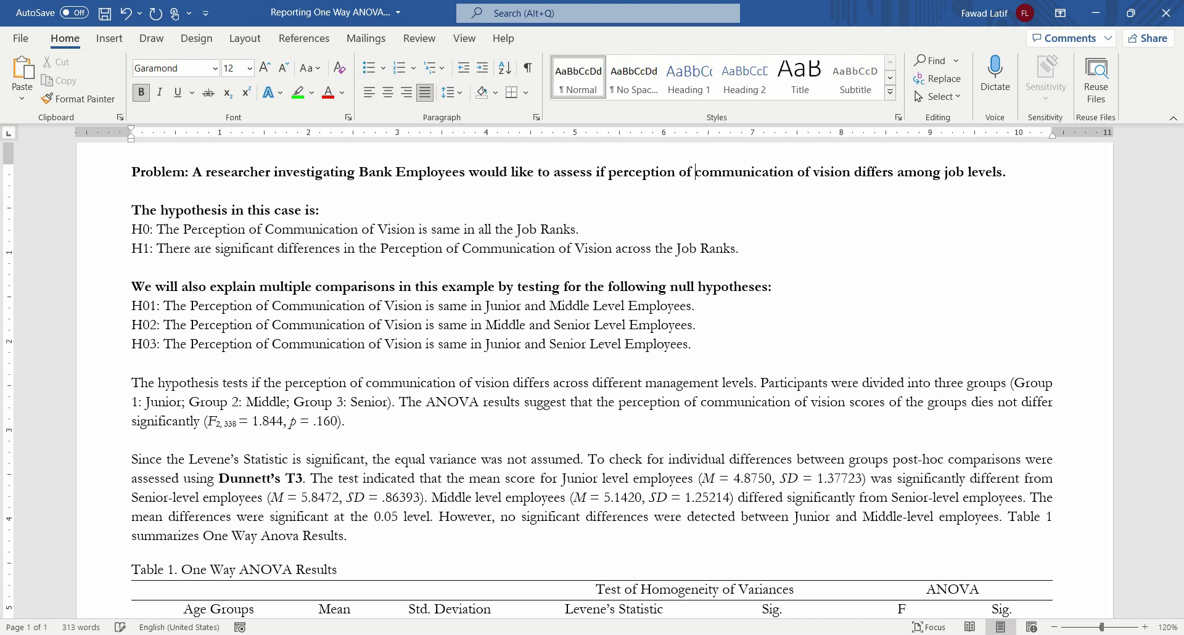
text(Develop)
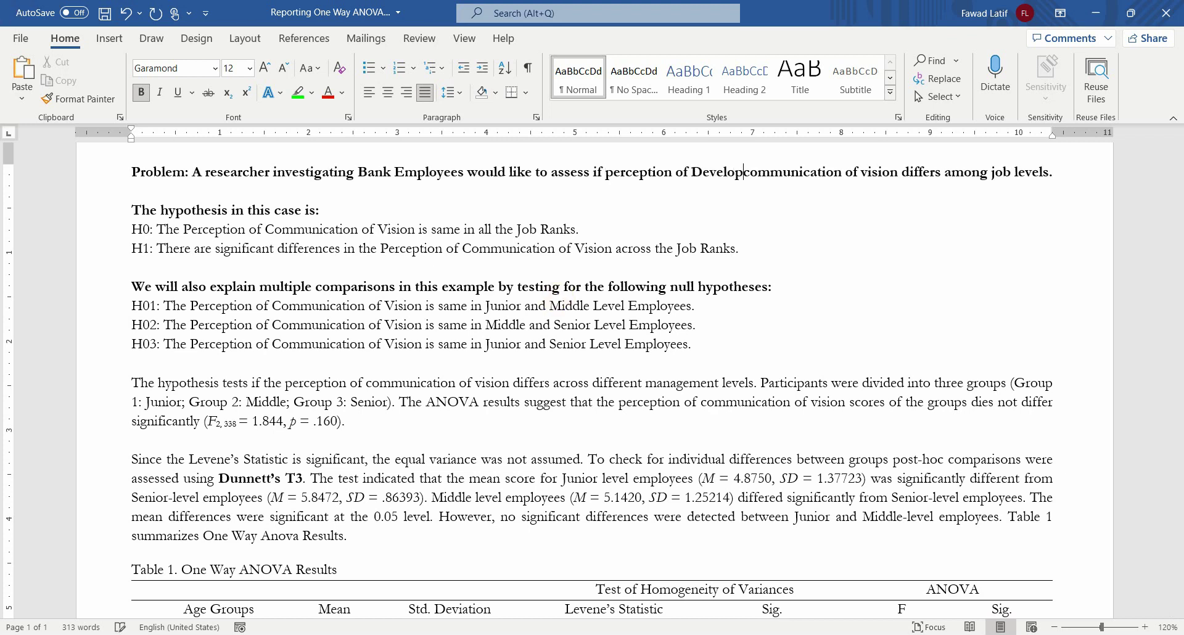
text(ment Initi)
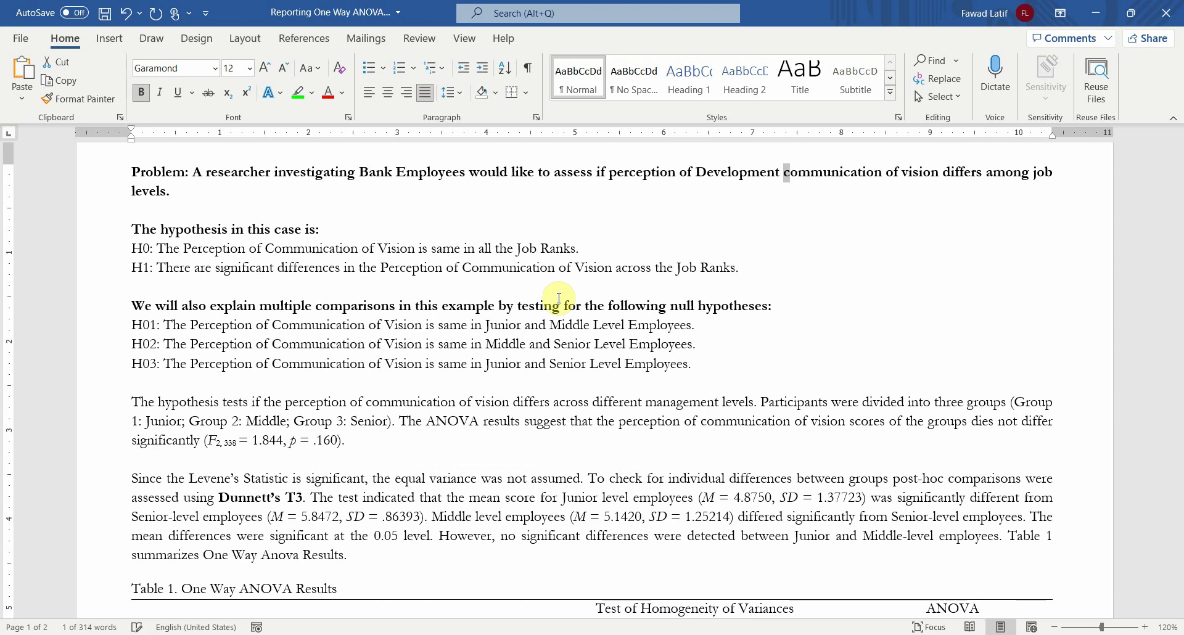
text(atives)
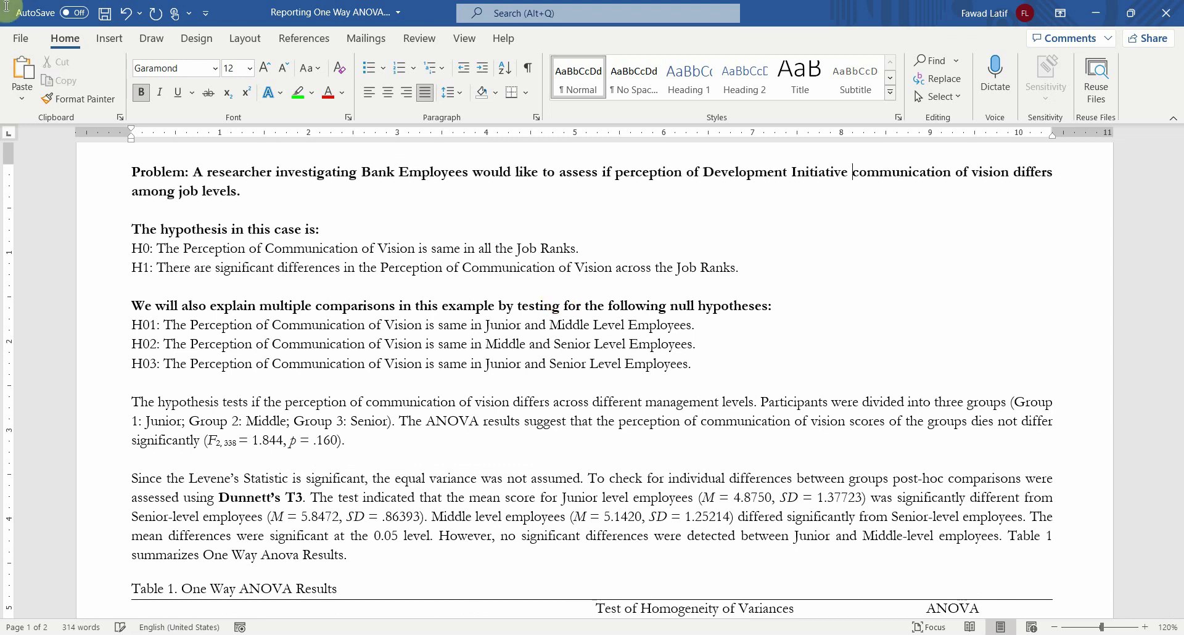
key(shift+Right)
key(shift+Right)
key(shift+Right)
key(shift+Right)
key(shift+Right)
key(shift+Right)
key(shift+Right)
key(shift+Right)
key(shift+Right)
key(shift+Right)
key(shift+Right)
key(shift+Right)
key(shift+Right)
key(shift+Right)
key(shift+Right)
key(shift+Right)
key(shift+Right)
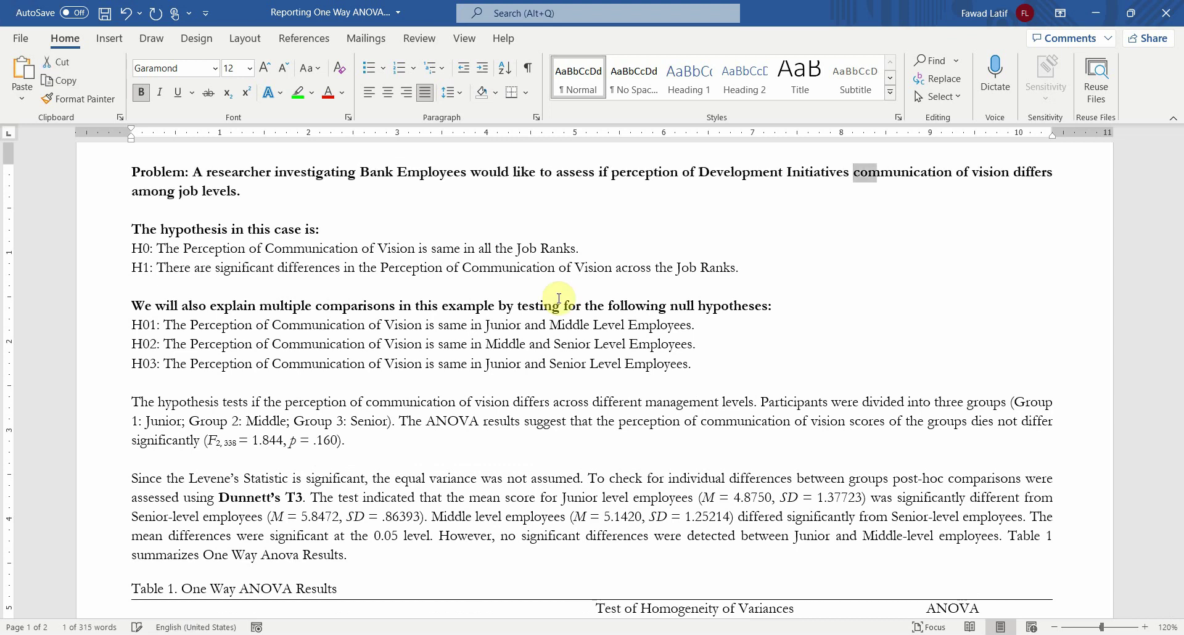
key(Delete)
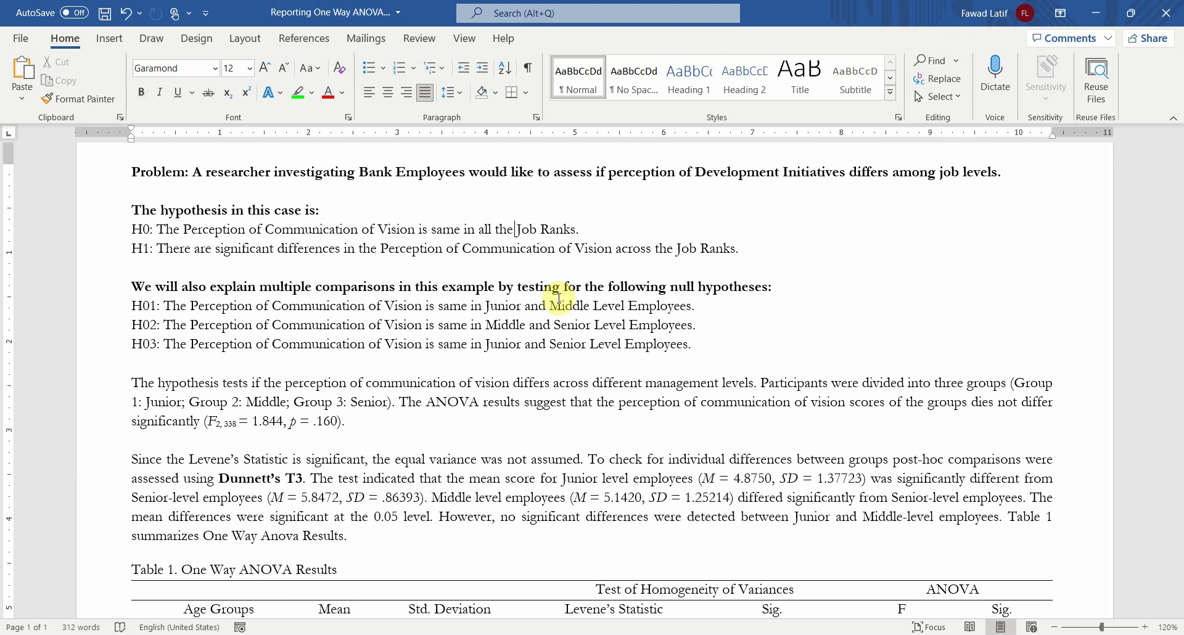
Replace "Communication of Vision" in hypothesis H0 with "Development Initiative".
click(265, 229)
text(Devel)
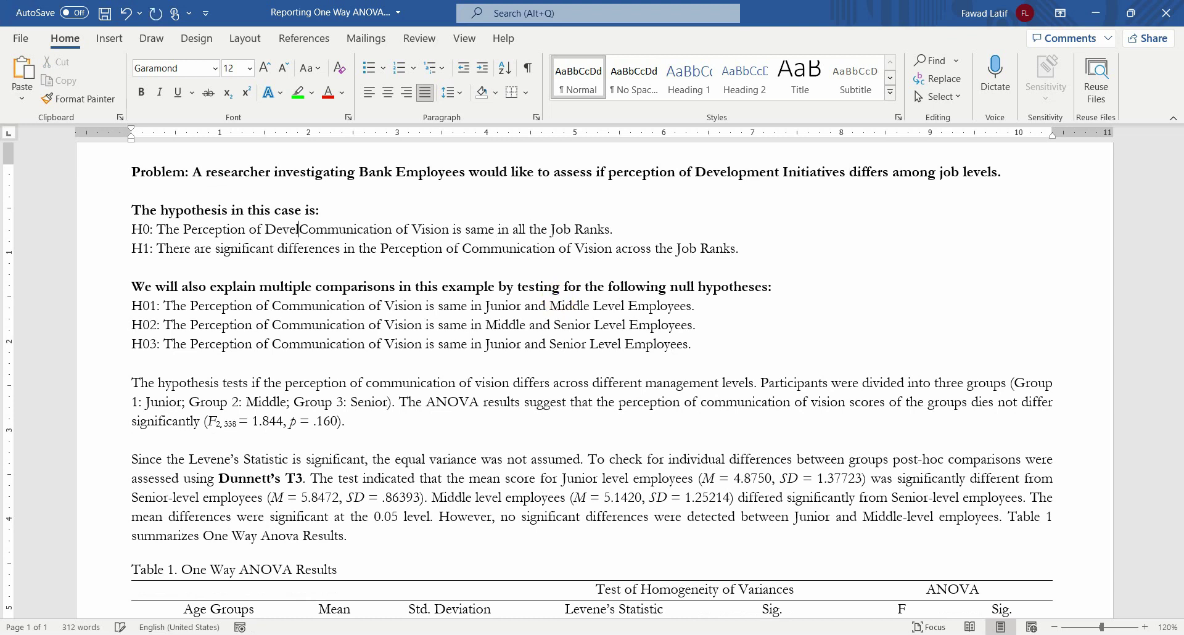
text(opment Initiati)
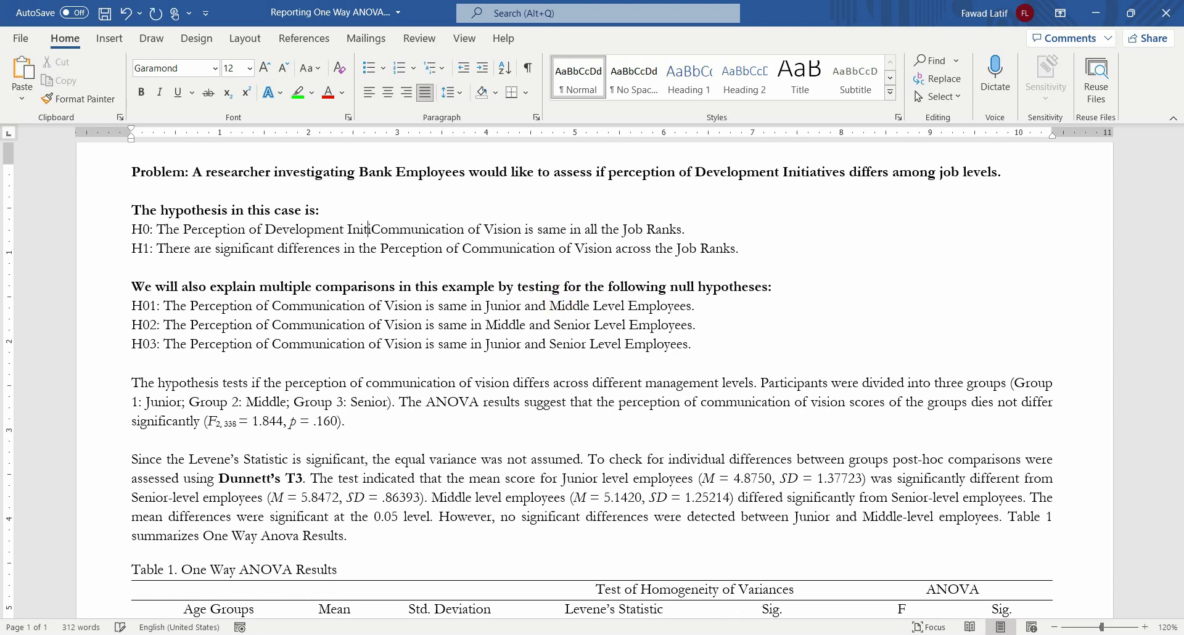
text(ve)
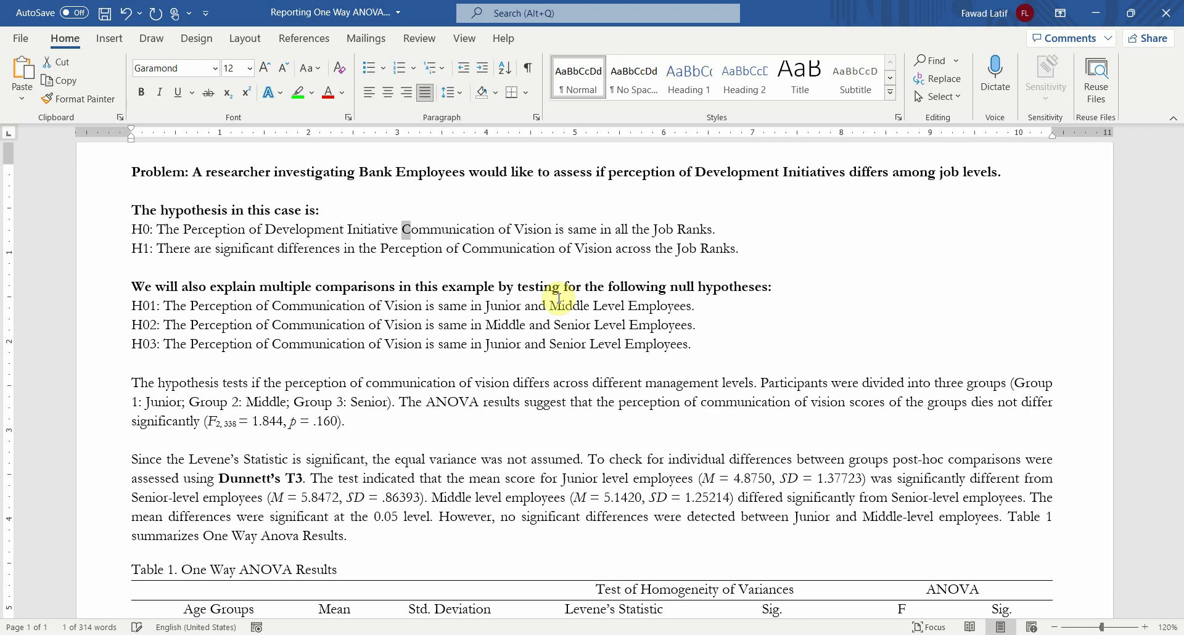
key(shift+Right)
key(shift+Right)
key(shift+Right)
key(shift+Right)
key(shift+Right)
key(shift+Right)
key(shift+Right)
key(shift+Right)
key(shift+Right)
key(shift+Right)
key(shift+Right)
key(shift+Right)
key(shift+Right)
key(shift+Right)
key(shift+Right)
key(shift+Right)
key(shift+Right)
key(shift+Right)
key(shift+Right)
key(shift+Right)
key(Delete)
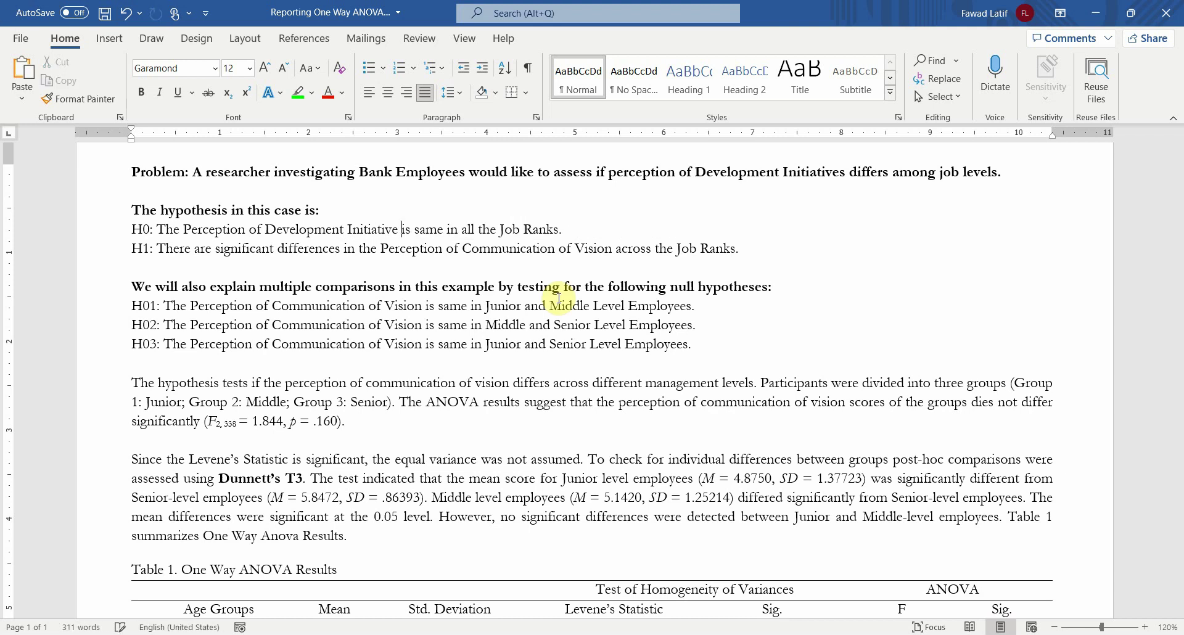
Copy "Development Initiative" from hypothesis H0 and make the term there plural, "Development Initiatives".
key(shift+Left)
key(shift+Left)
key(shift+Left)
key(shift+Left)
key(shift+Left)
key(shift+Left)
key(shift+Left)
key(shift+Left)
key(shift+Left)
key(shift+Left)
key(shift+Left)
key(shift+Left)
key(shift+Left)
key(shift+Left)
key(shift+Left)
key(shift+Left)
key(shift+Left)
key(shift+Left)
key(shift+Left)
key(shift+Left)
key(ctrl+c)
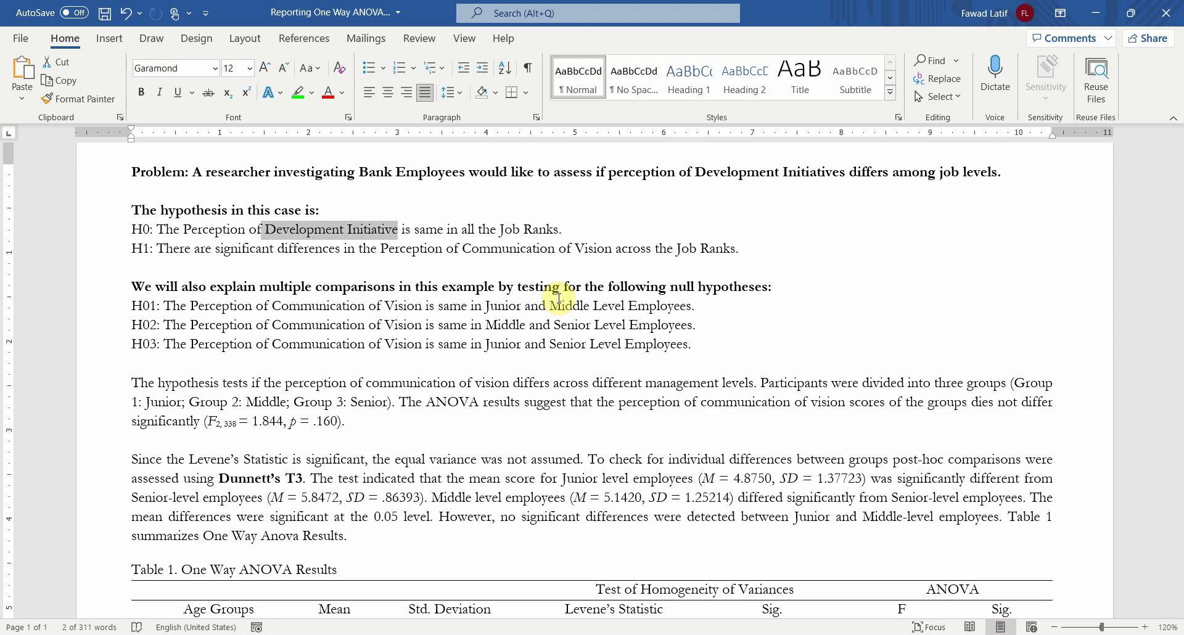
key(Right)
text(s)
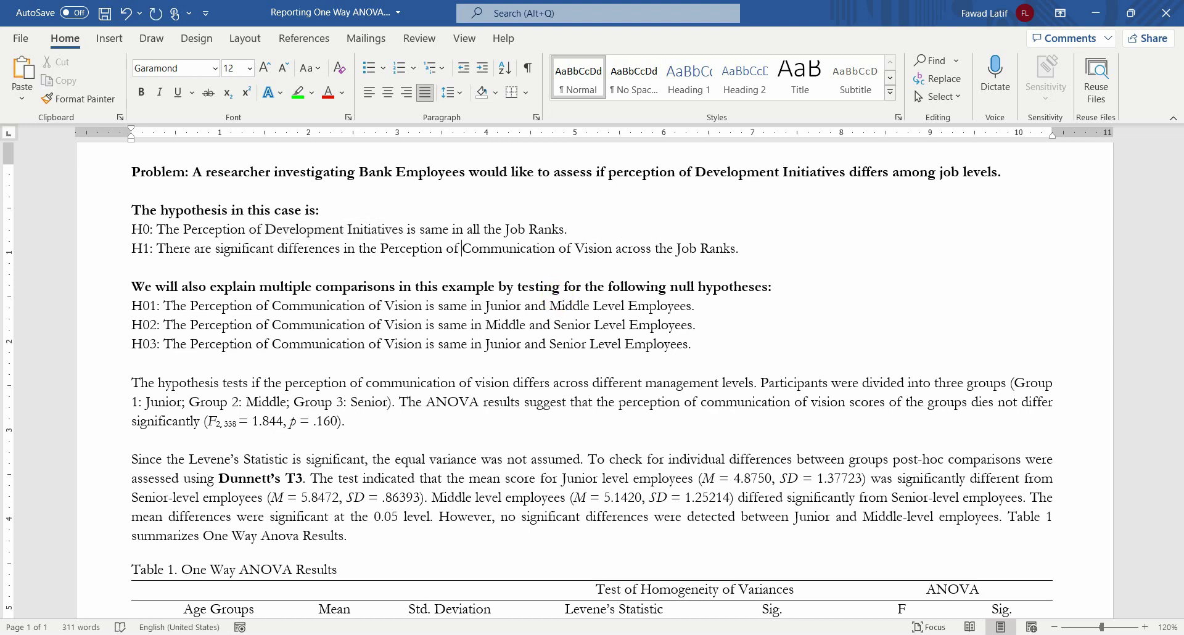
Replace "Communication of Vision" in hypothesis H1 with the copied "Development Initiative".
key(shift+Right)
key(shift+Right)
key(shift+Right)
key(shift+Right)
key(shift+Right)
key(shift+Right)
key(shift+Right)
key(shift+Right)
key(shift+Right)
key(shift+Right)
key(shift+Right)
key(shift+Right)
key(shift+Right)
key(shift+Right)
key(shift+Right)
key(shift+Right)
key(shift+Right)
key(shift+Right)
key(shift+Right)
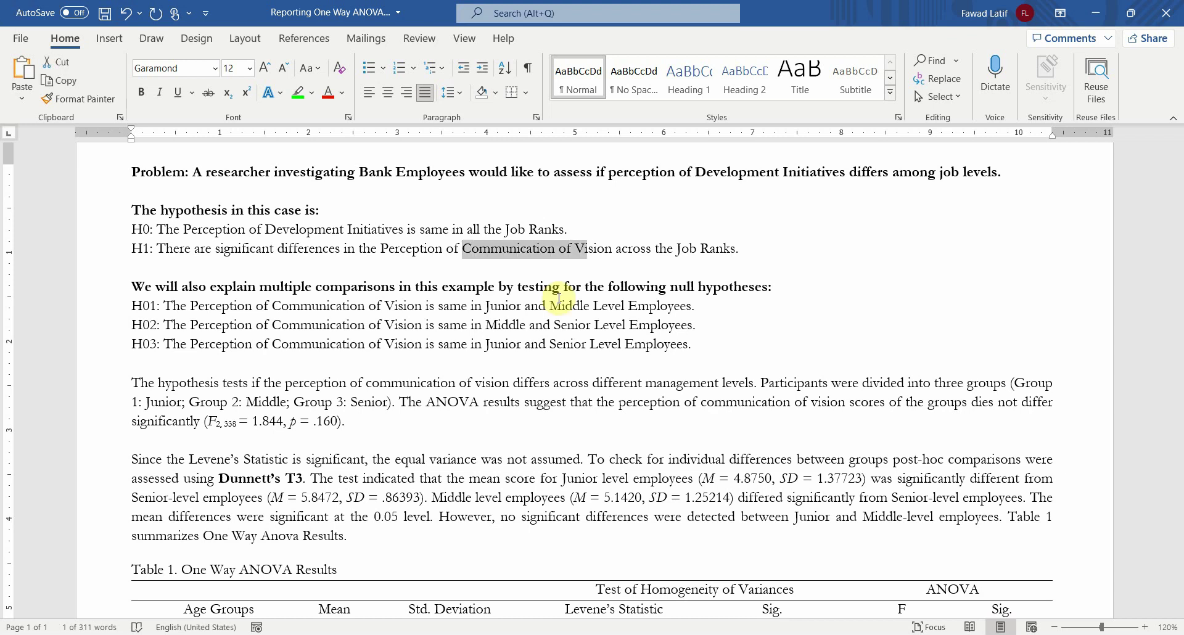
key(ctrl+v)
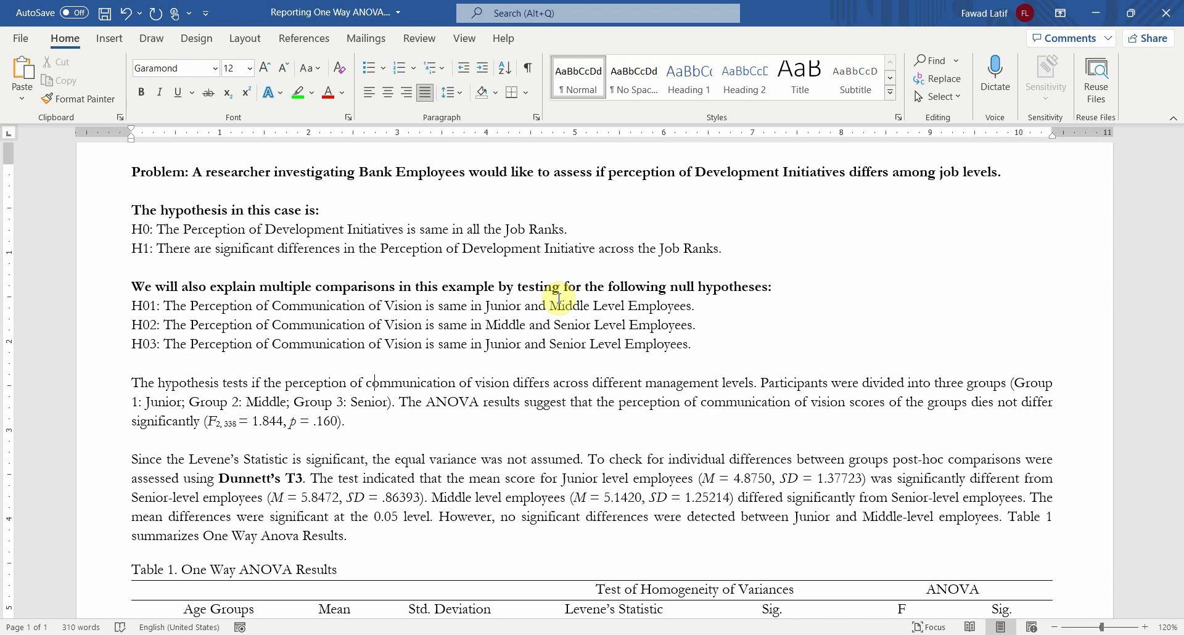
Replace "communication of vision" in the first sentence of the results paragraph with "Development Initiatives" and copy the new term.
drag(366, 383, 509, 383)
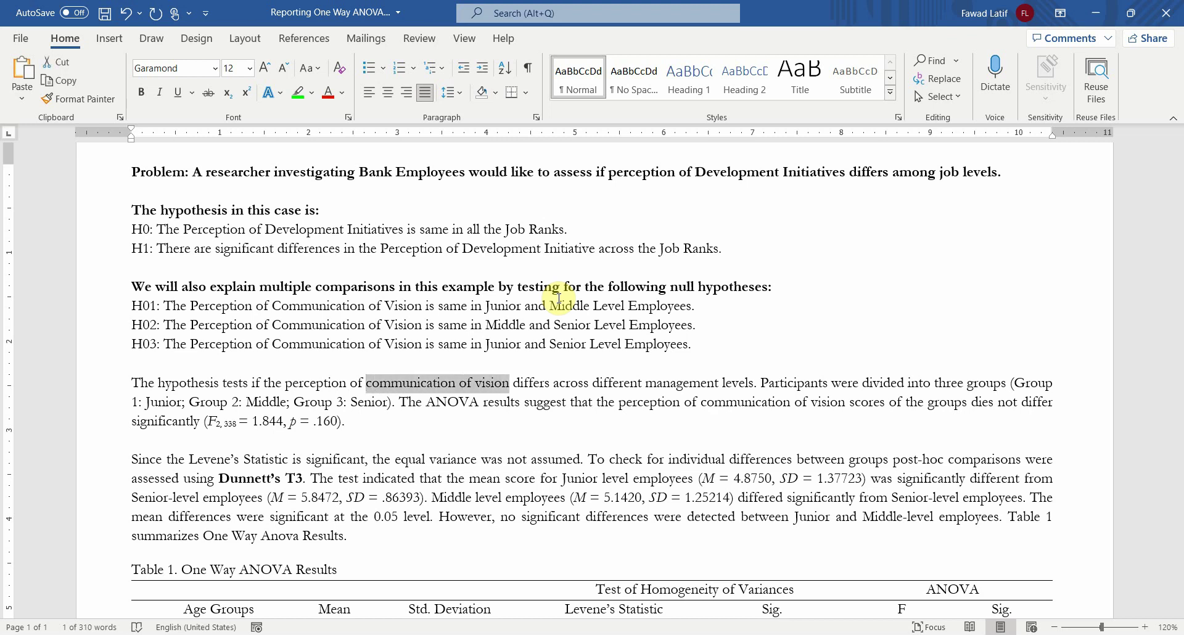
text(Development Initiatives)
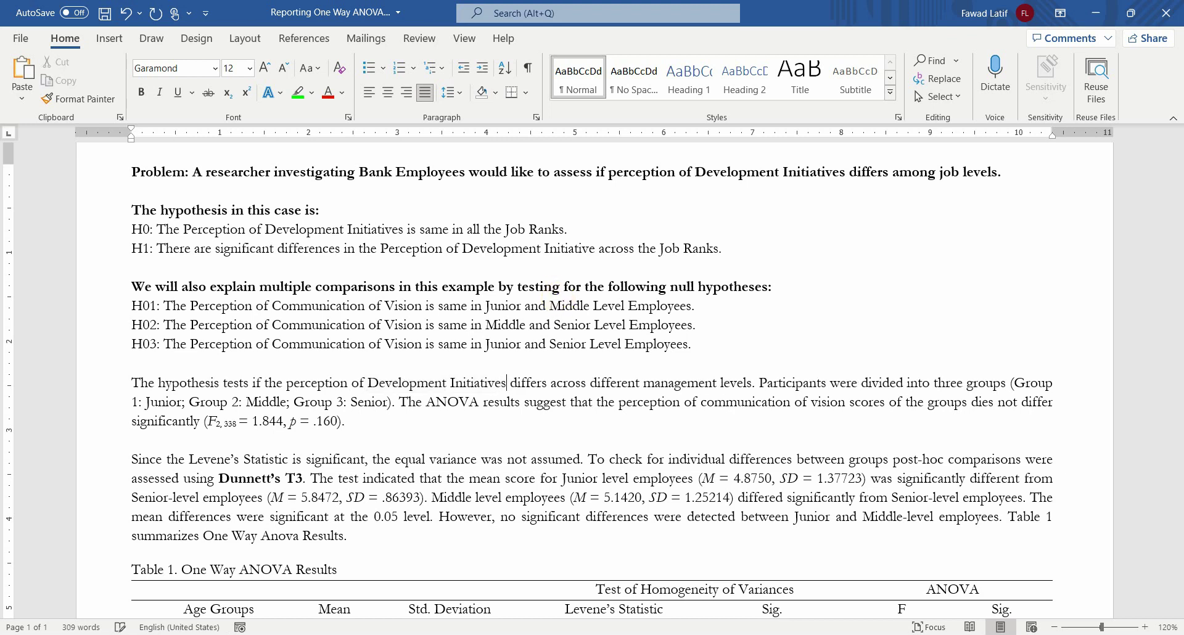
key(shift+Left)
key(shift+Left)
key(shift+Left)
key(shift+Left)
key(shift+Left)
key(shift+Left)
key(shift+Left)
key(shift+Left)
key(shift+Left)
key(shift+Left)
key(shift+Left)
key(shift+Left)
key(shift+Left)
key(shift+Left)
key(shift+Left)
key(shift+Left)
key(shift+Left)
key(shift+Left)
key(shift+Left)
key(shift+Left)
key(ctrl+c)
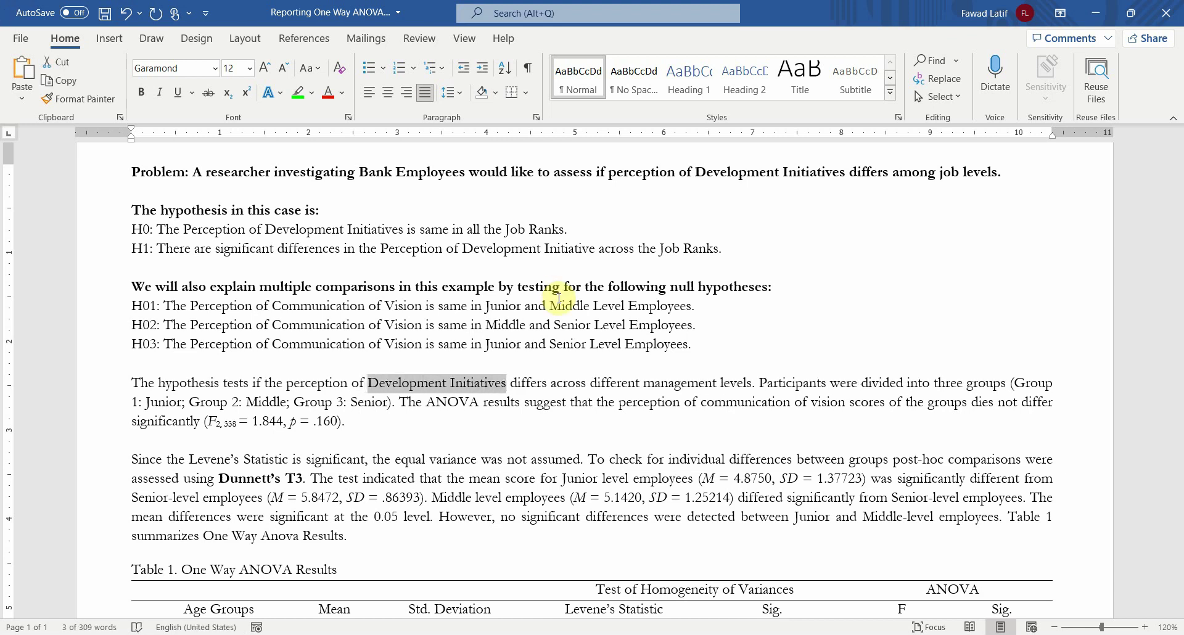
Insert before the ANOVA results sentence: "Since, the homogeneity of variance assumption was not met, the study utilized Welch test to assess the main effect.".
key(Right)
key(Right)
key(Right)
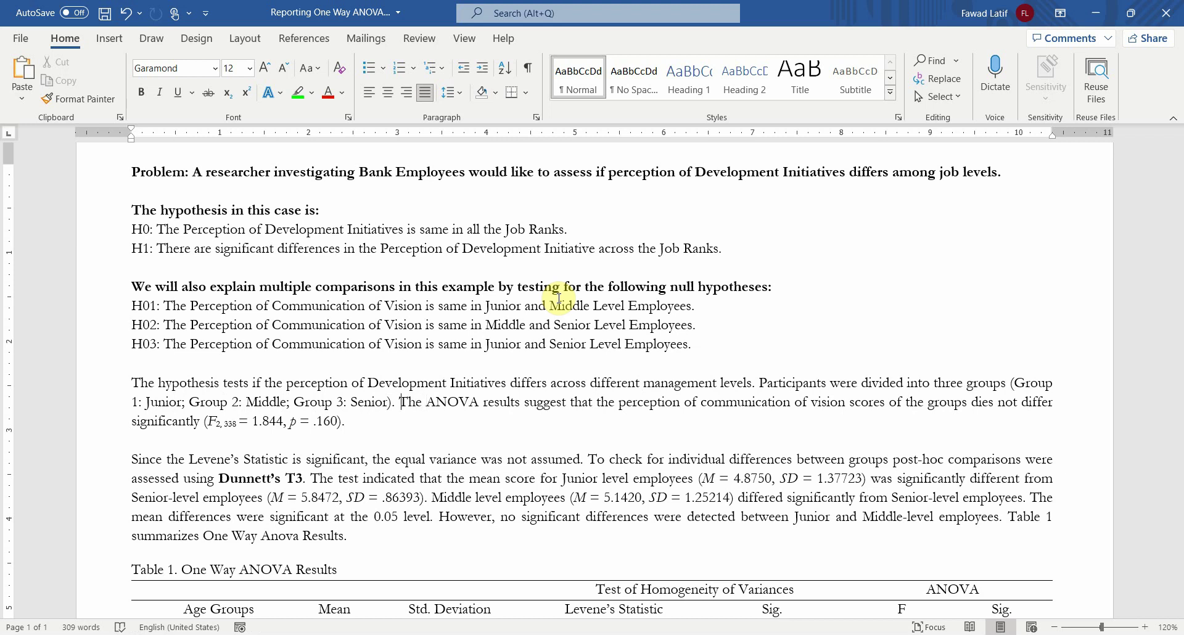
text(Since, the homogeneity of variance assumption was not met, the study u)
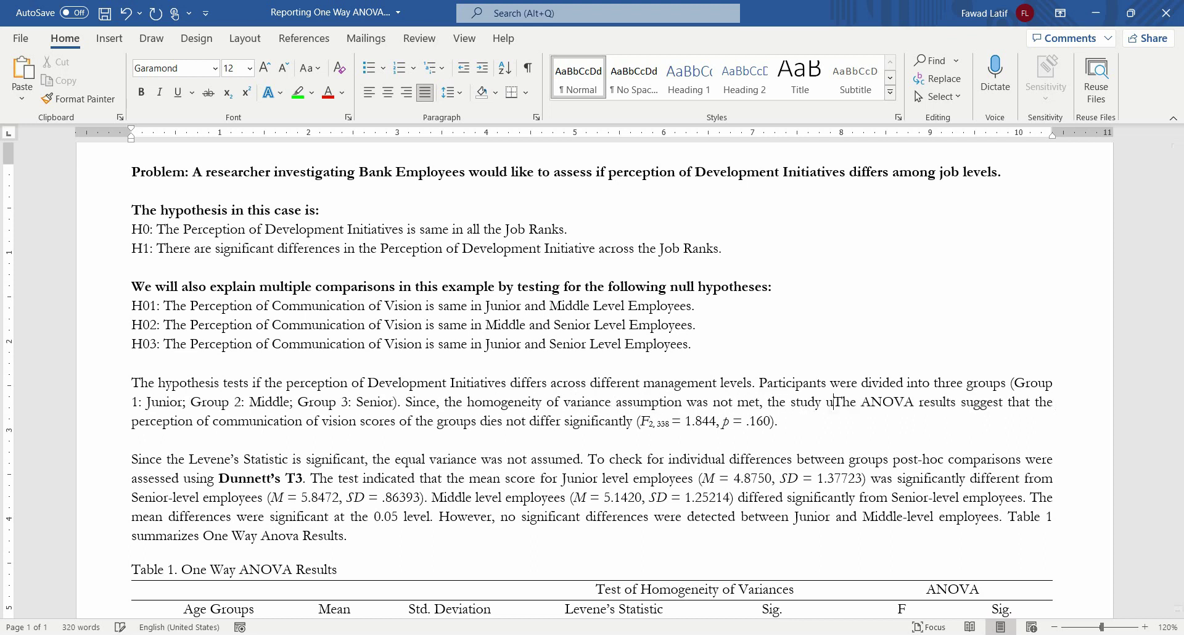
text(Welch test )
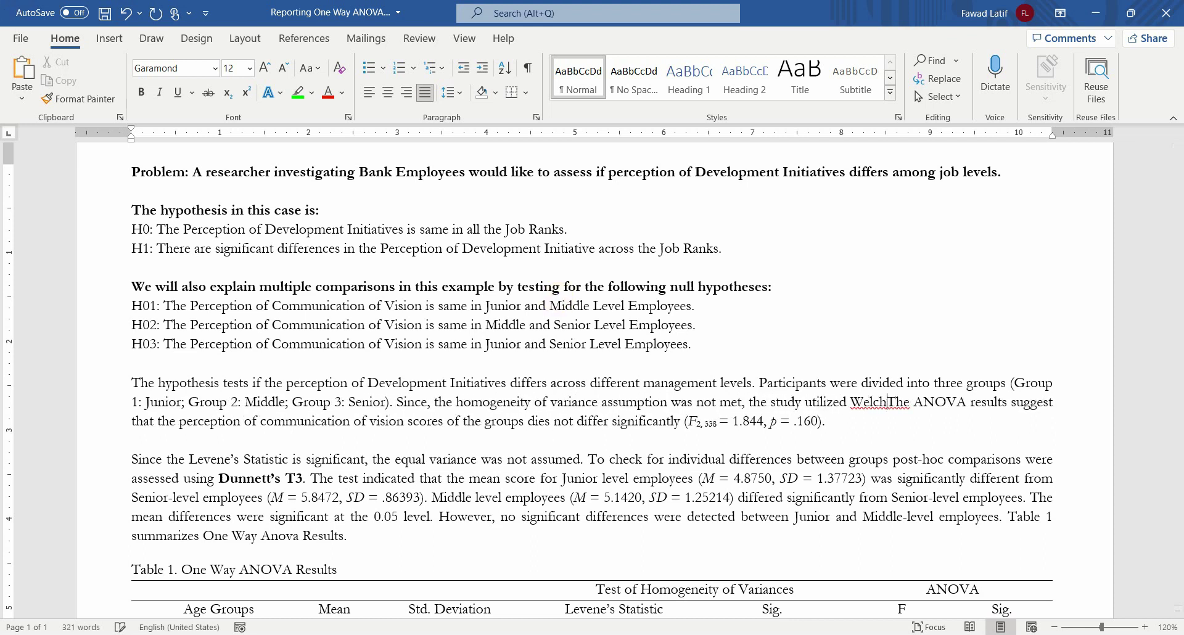
text(to asses)
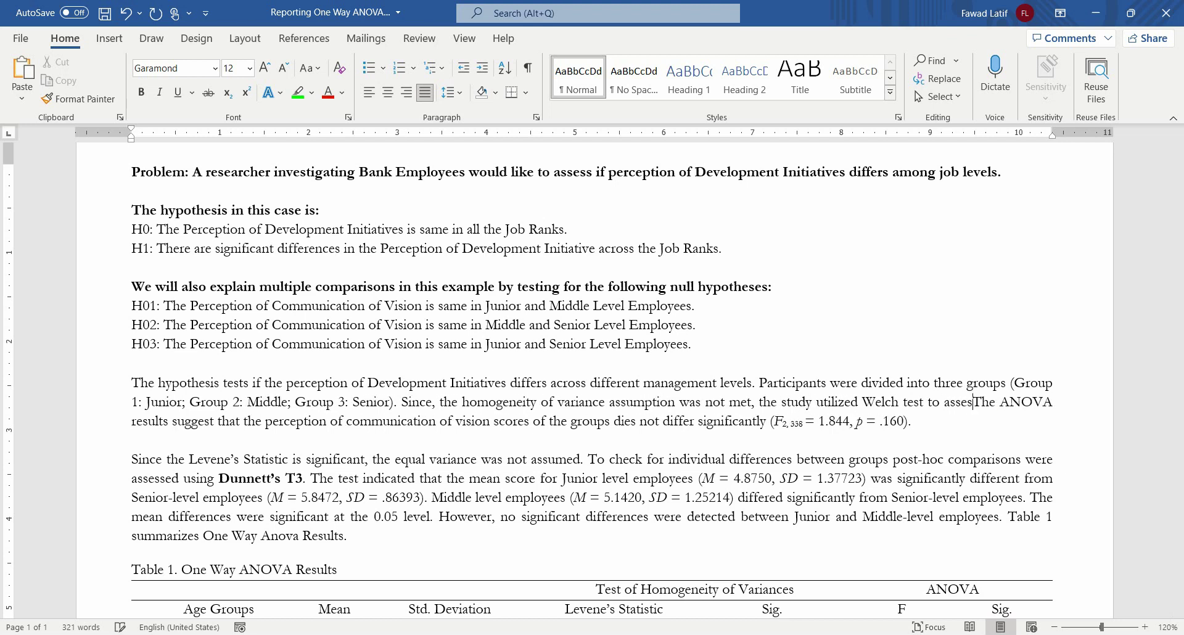
text(s the main effe)
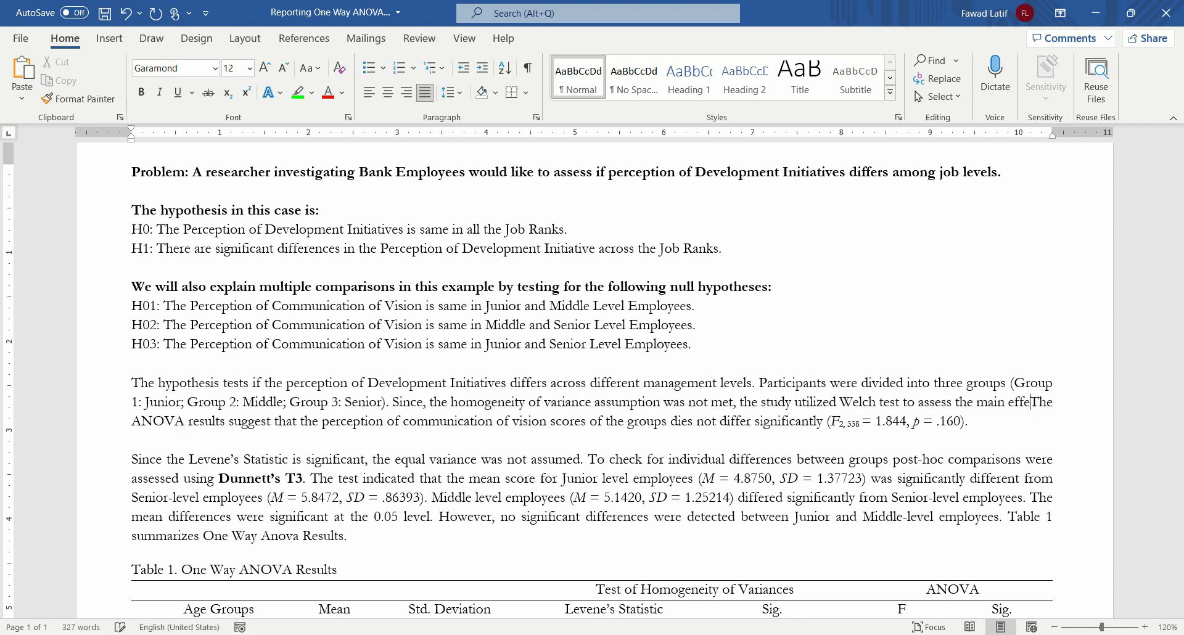
text(ct.)
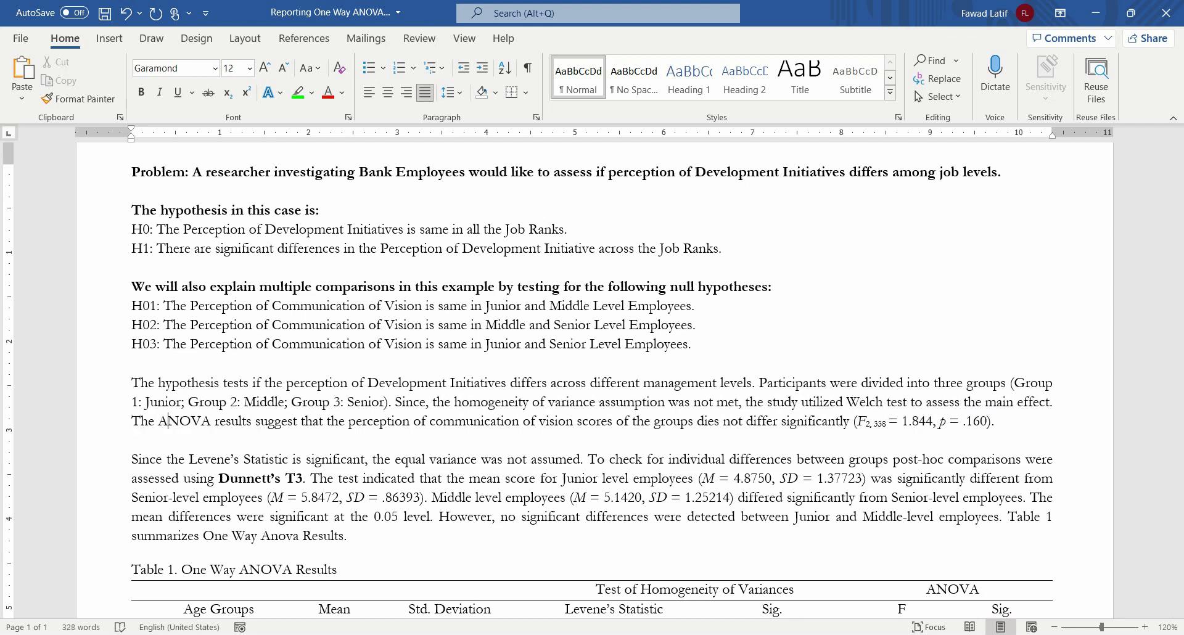
Remove the word "ANOVA" from the last sentence of the first results paragraph so it begins "The results suggest".
key(shift+Right)
key(shift+Right)
key(shift+Right)
key(shift+Right)
key(shift+Right)
key(shift+Right)
key(shift+Right)
key(shift+Right)
key(shift+Right)
key(shift+Right)
key(shift+Right)
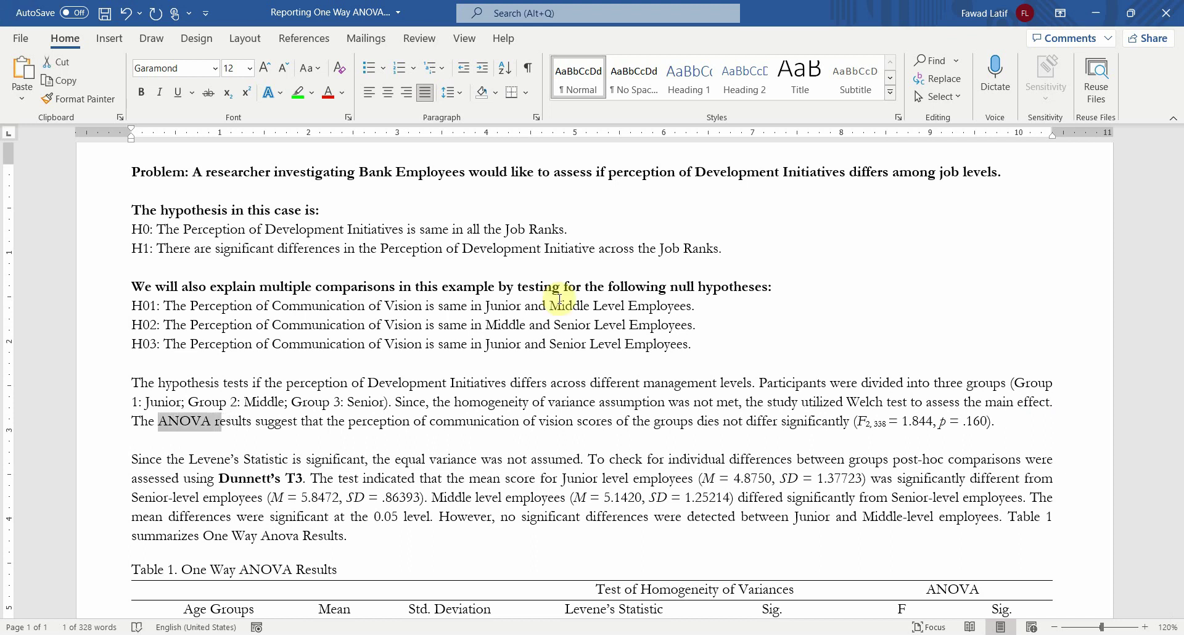
key(Delete)
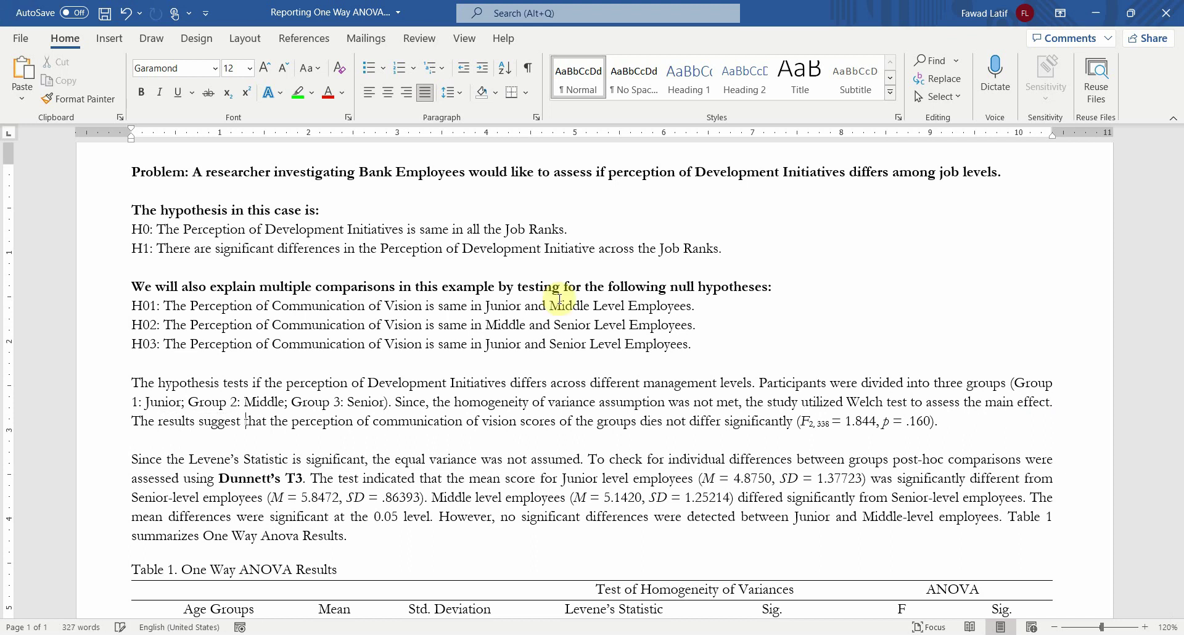
Replace "communication of vision scores" in the sentence beginning "The results suggest" with the copied term "Development Initiatives".
key(shift+Right)
key(shift+Right)
key(shift+Right)
key(shift+Right)
key(shift+Right)
key(shift+Right)
key(shift+Right)
key(shift+Right)
key(shift+Right)
key(shift+Right)
key(shift+Right)
key(shift+Right)
key(shift+Right)
key(shift+Right)
key(shift+Right)
key(shift+Right)
key(shift+Right)
key(shift+Right)
key(shift+Right)
key(shift+Right)
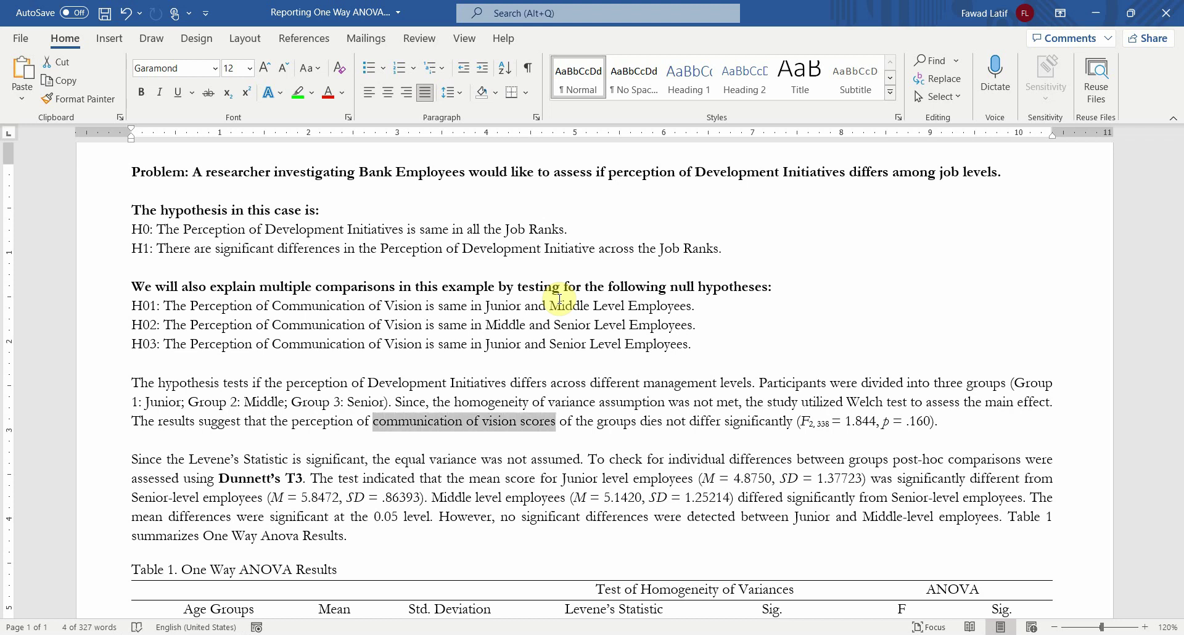
key(ctrl+v)
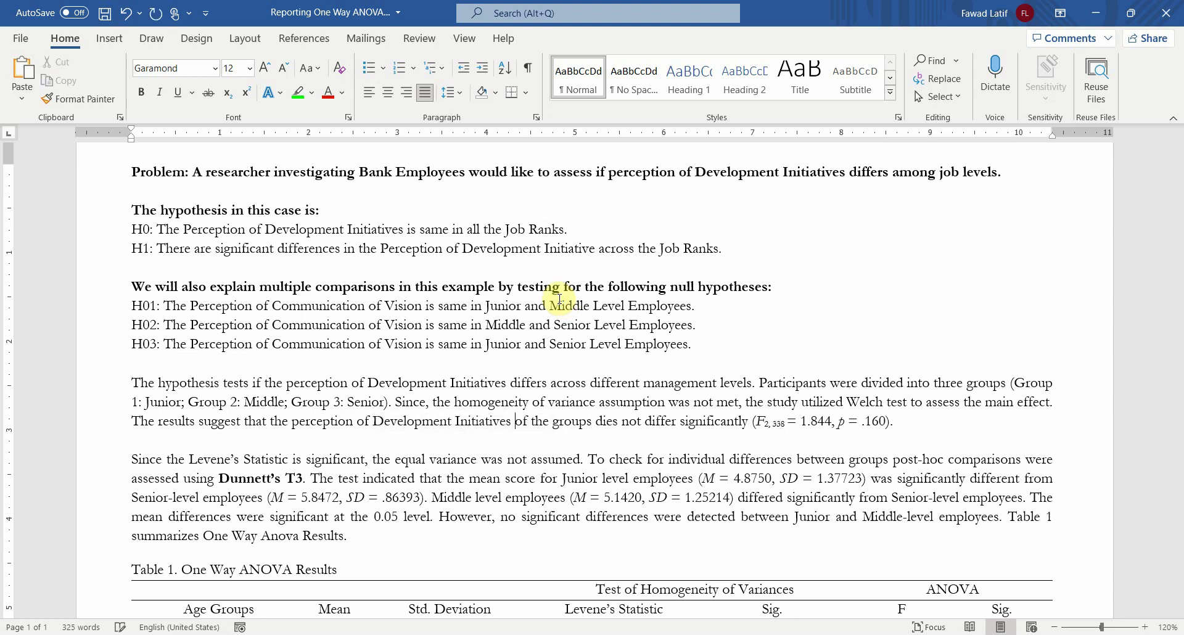
Delete "of the groups dies not" from the results sentence and add "across the job ranks" after "differ significantly".
key(shift+Right)
key(shift+Right)
key(shift+Right)
key(shift+Right)
key(shift+Right)
key(shift+Right)
key(shift+Right)
key(shift+Right)
key(shift+Right)
key(shift+Right)
key(shift+Right)
key(shift+Right)
key(shift+Right)
key(shift+Right)
key(shift+Right)
key(shift+Right)
key(shift+Right)
key(shift+Right)
key(shift+Right)
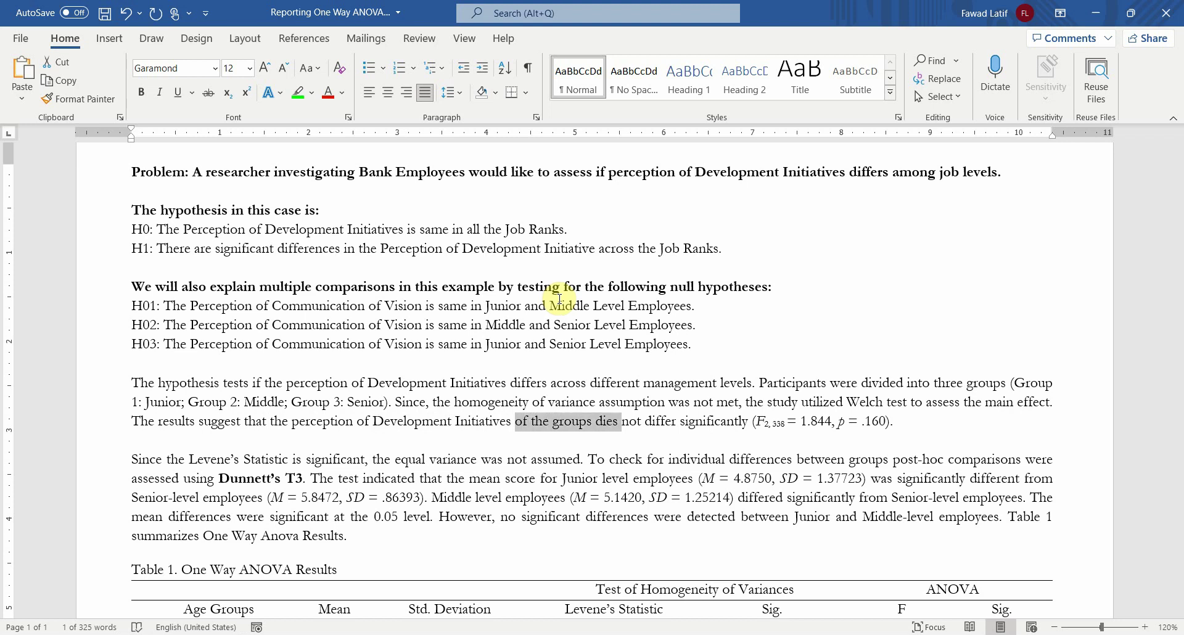
key(Delete)
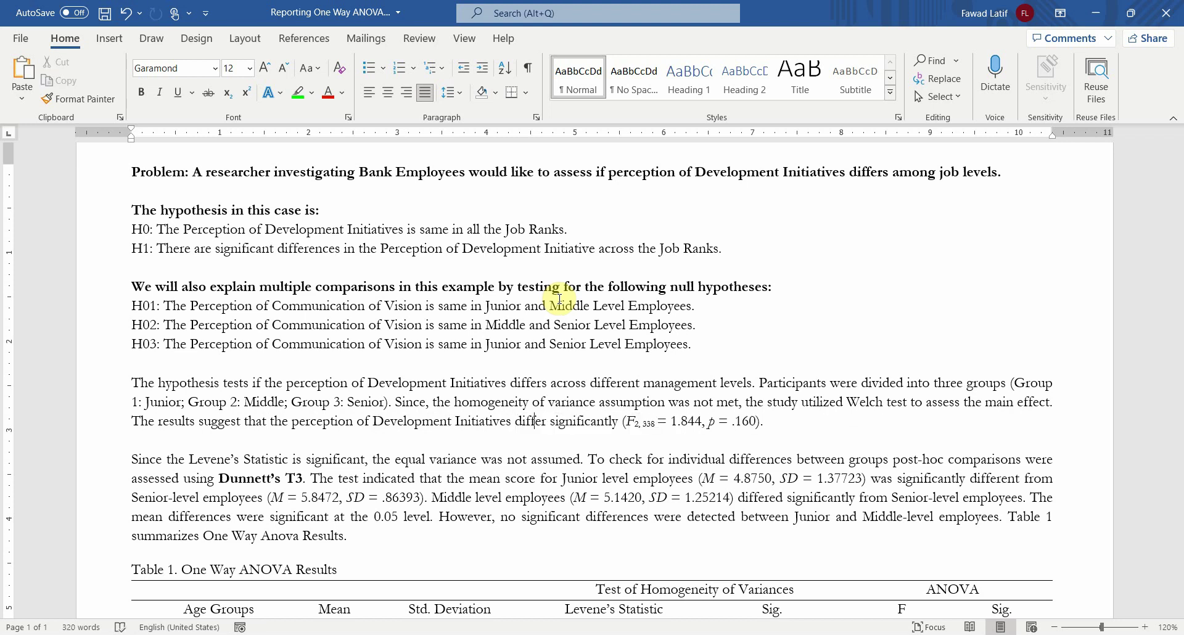
text(across the )
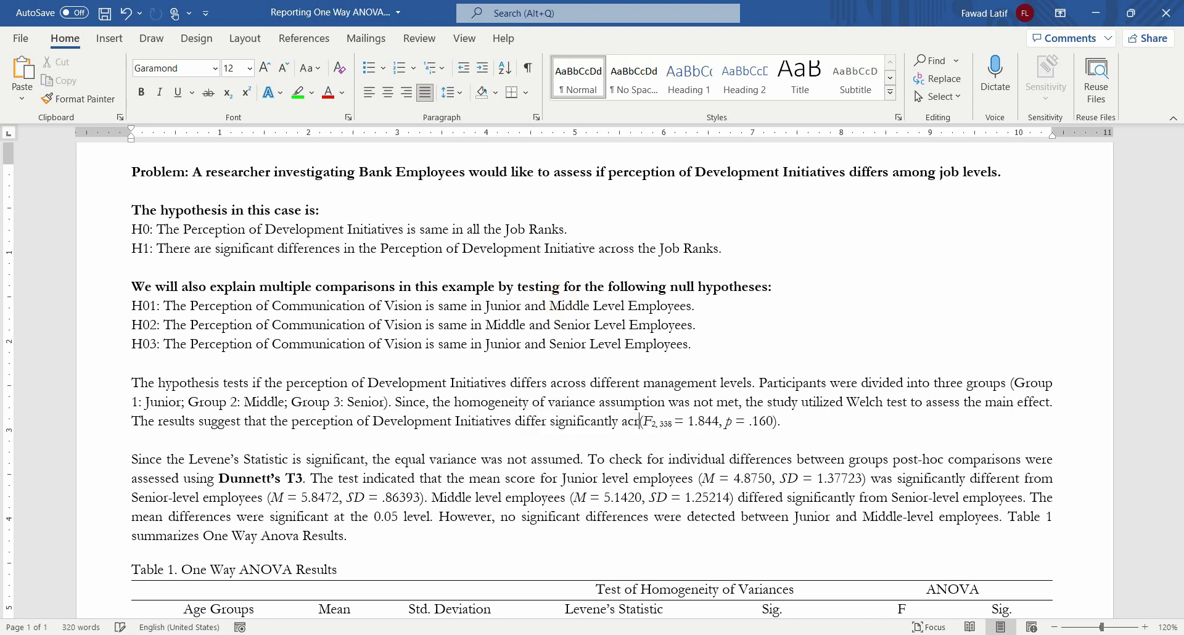
text(job ranks)
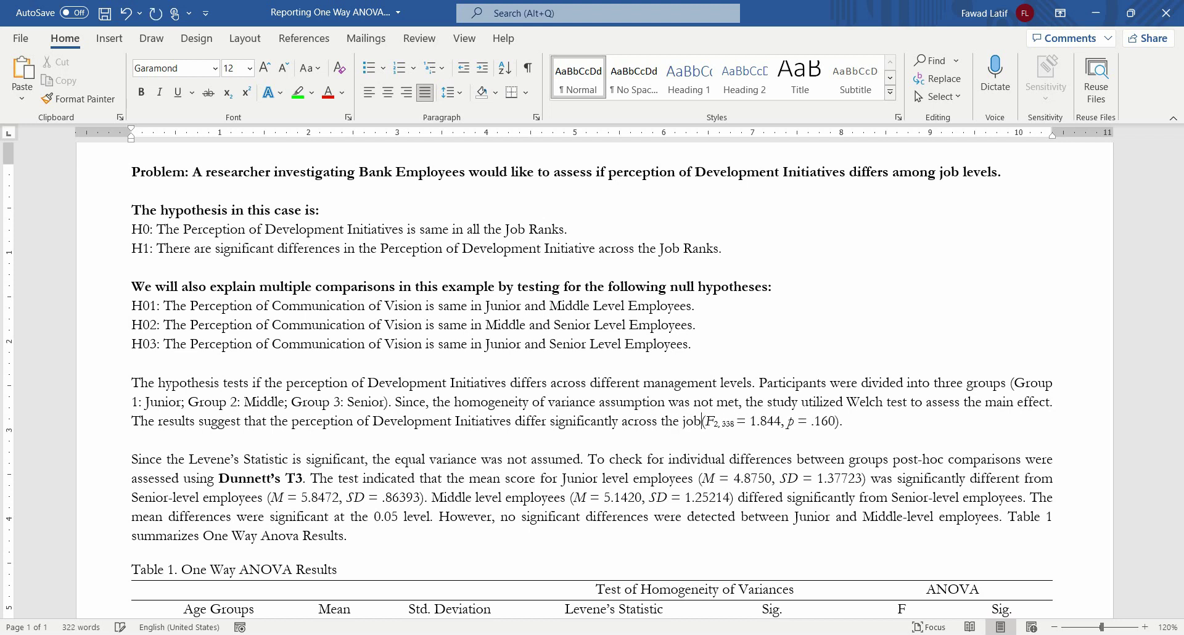
Replace the F symbol and its subscript degrees of freedom in the results sentence with "Welch Statistic" in normal, non-subscript text.
key(shift+Right)
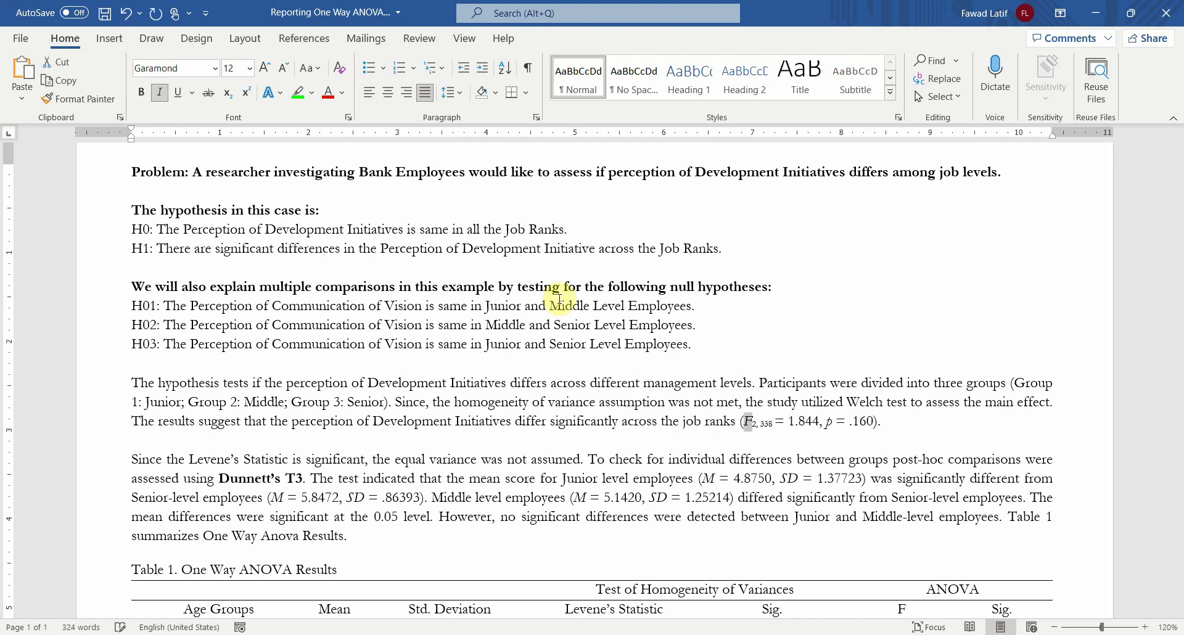
key(Delete)
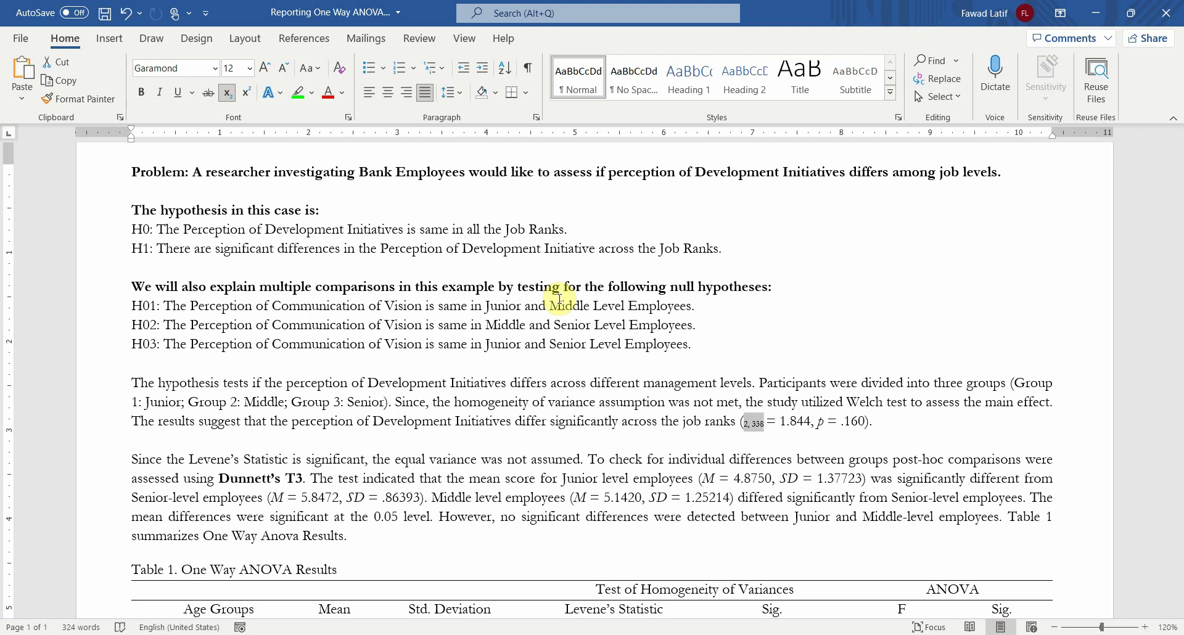
key(shift+Right)
key(Delete)
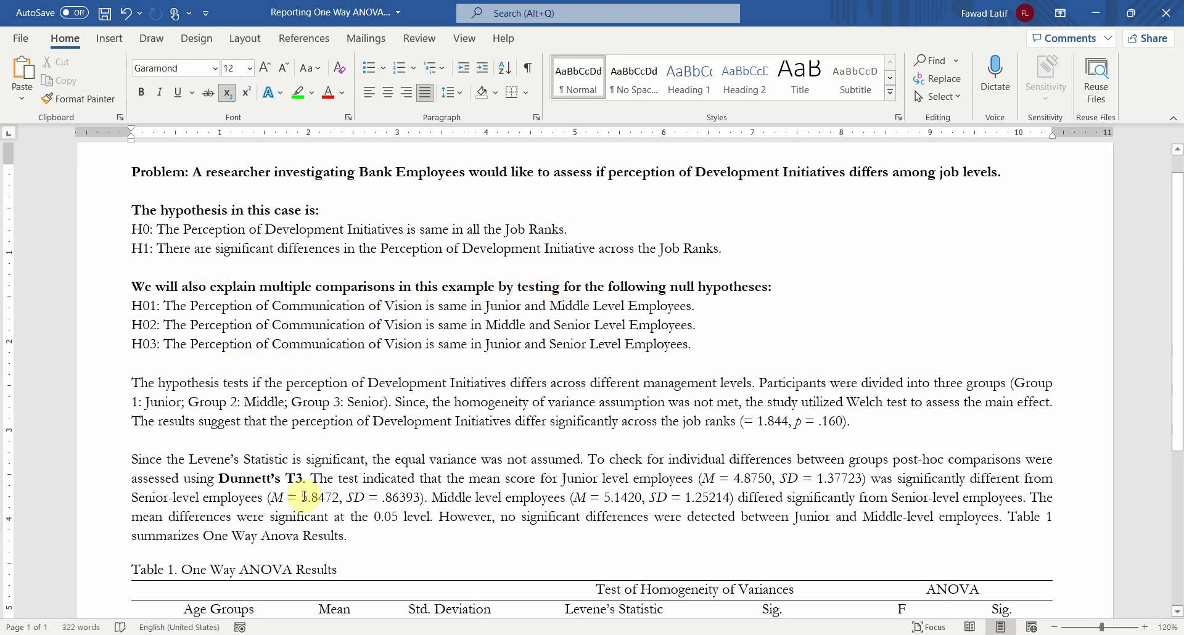
mouse_move(666, 634)
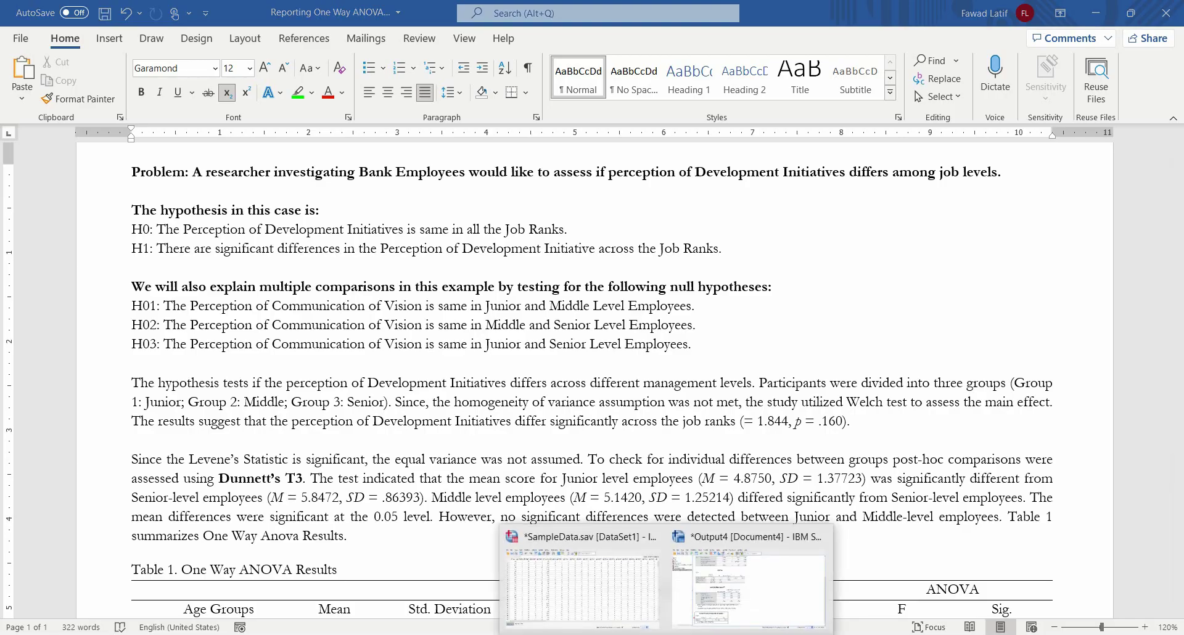
click(706, 599)
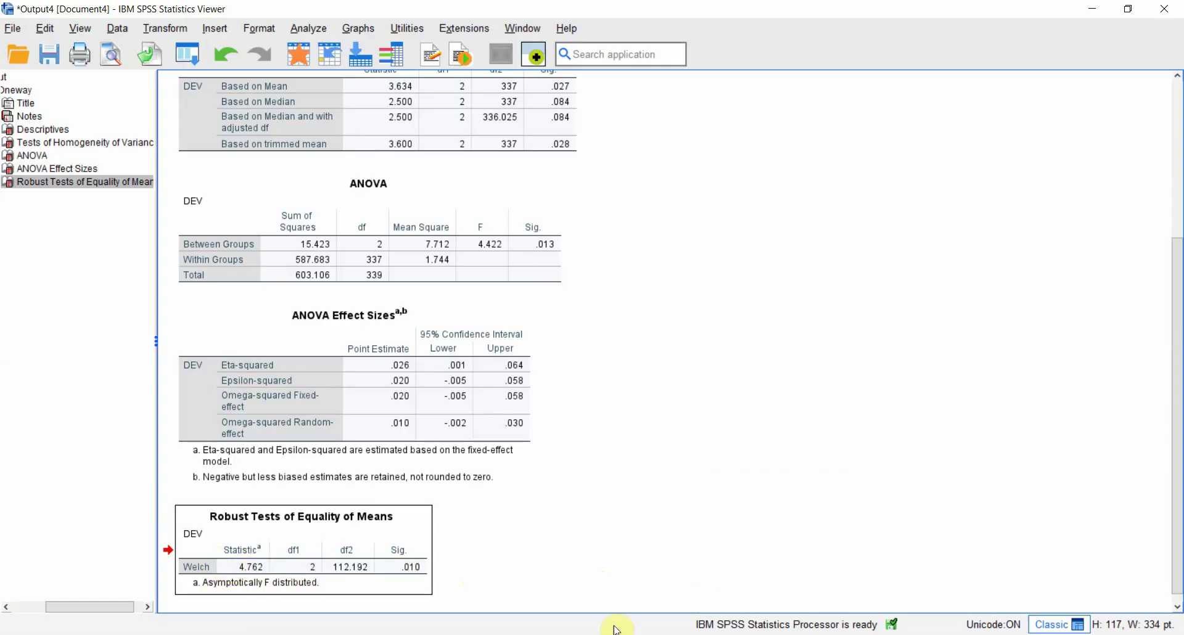
click(623, 632)
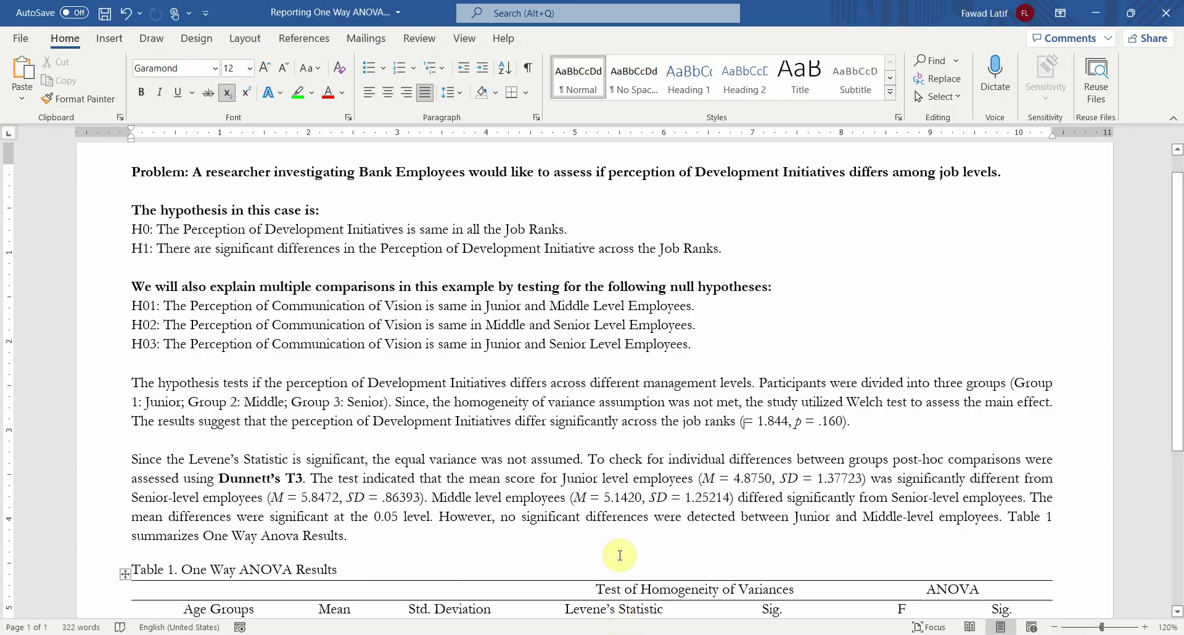
text(Welch Sta)
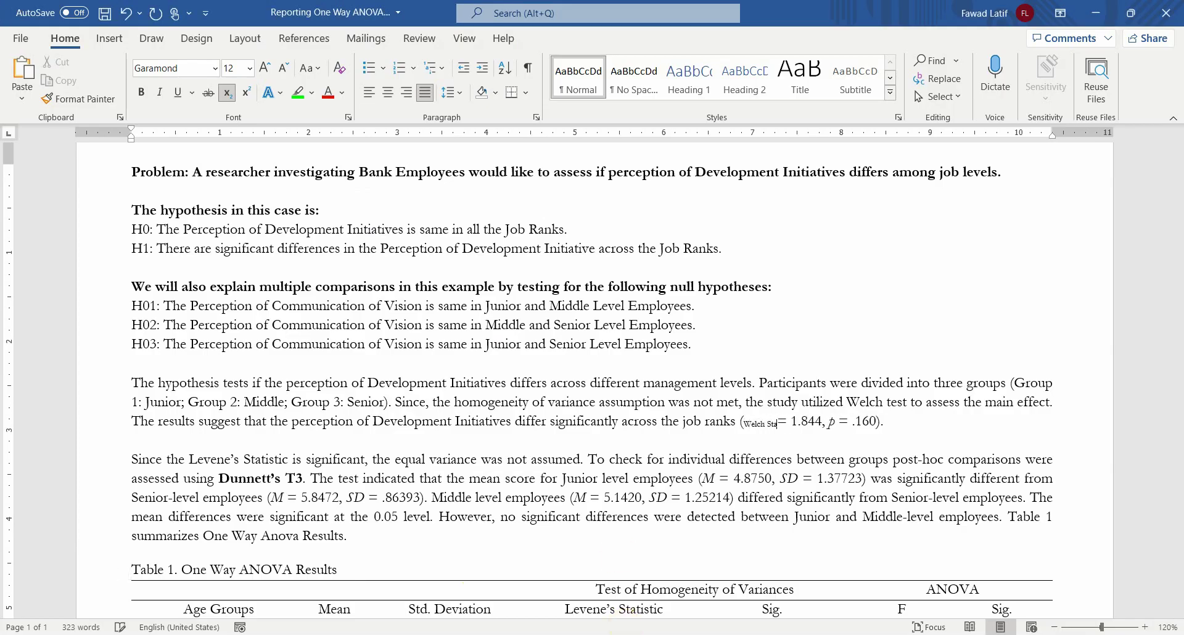
text(tistic)
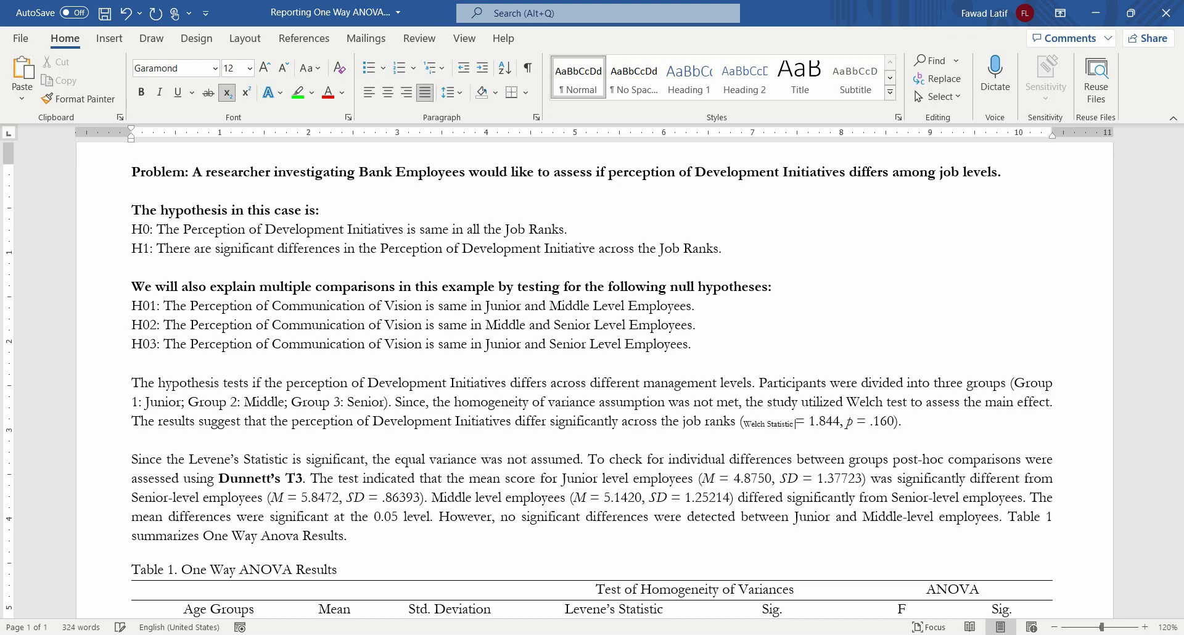
key(shift+Left)
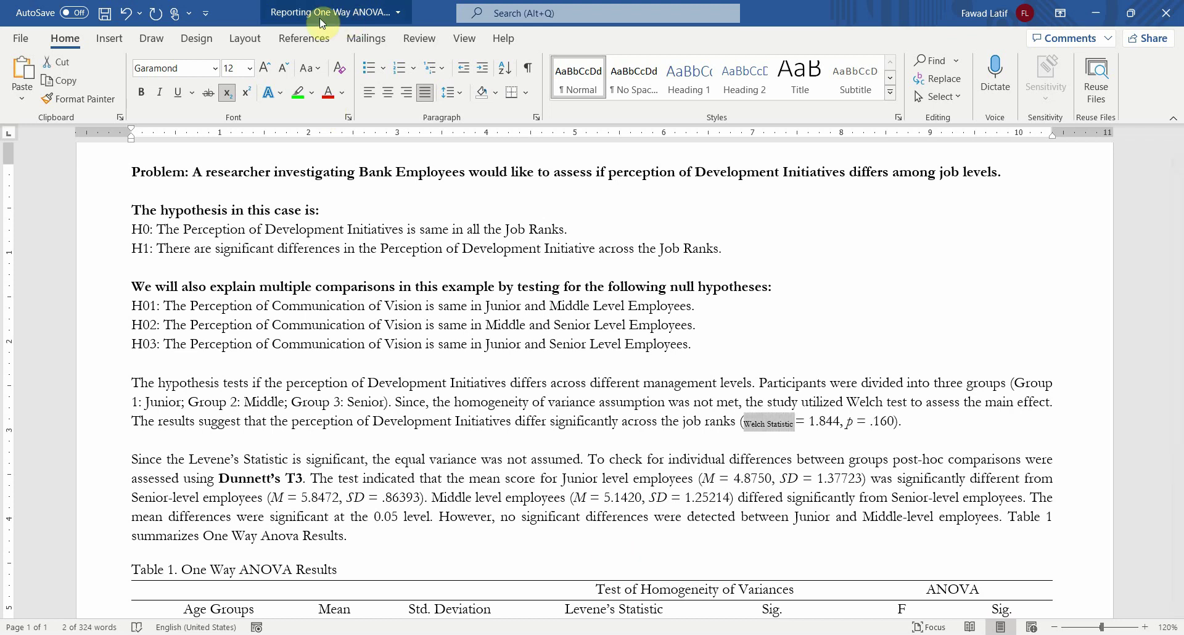
click(227, 91)
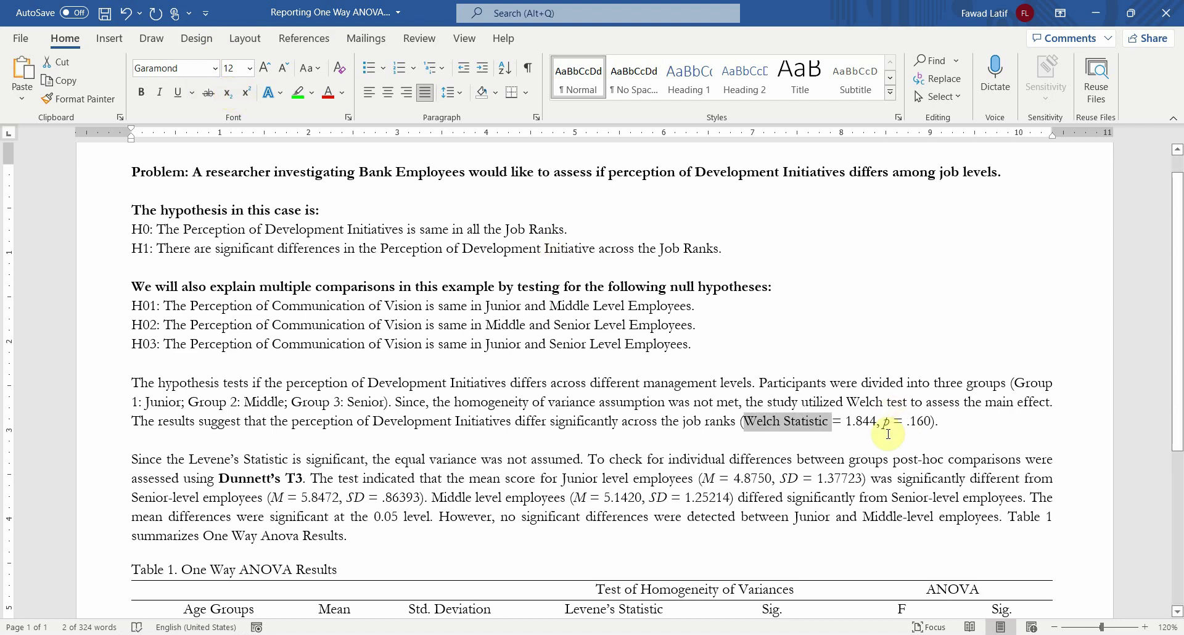
Using the Welch row of the SPSS output, set the reported p value to .010 and the Welch Statistic to 4.76.
click(743, 581)
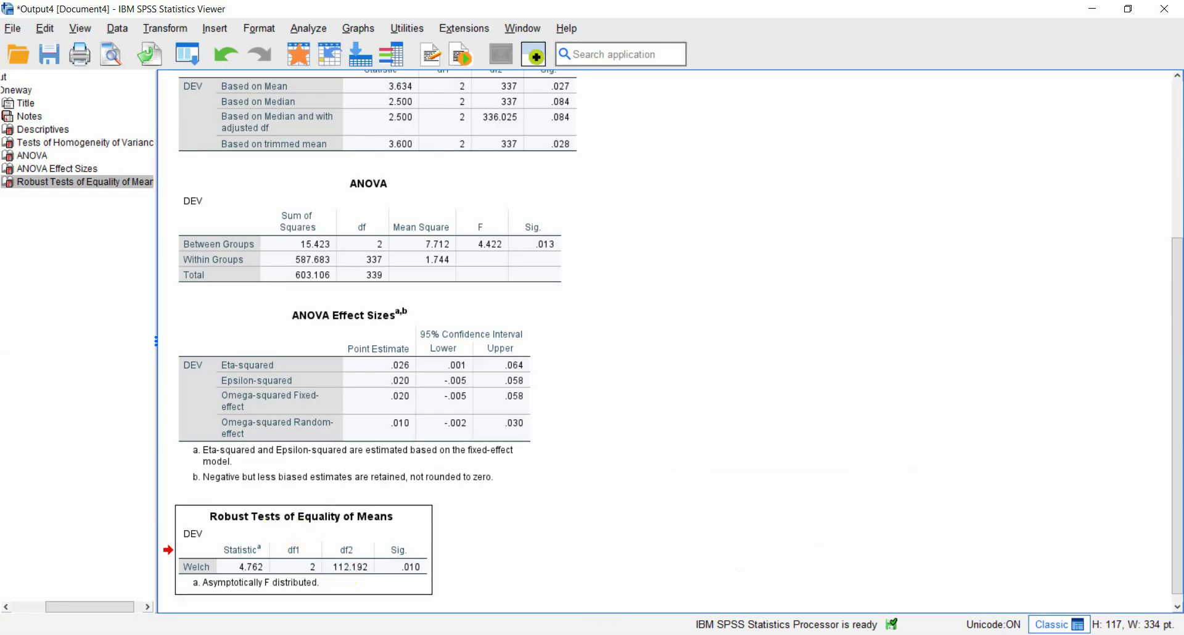
click(616, 634)
click(912, 421)
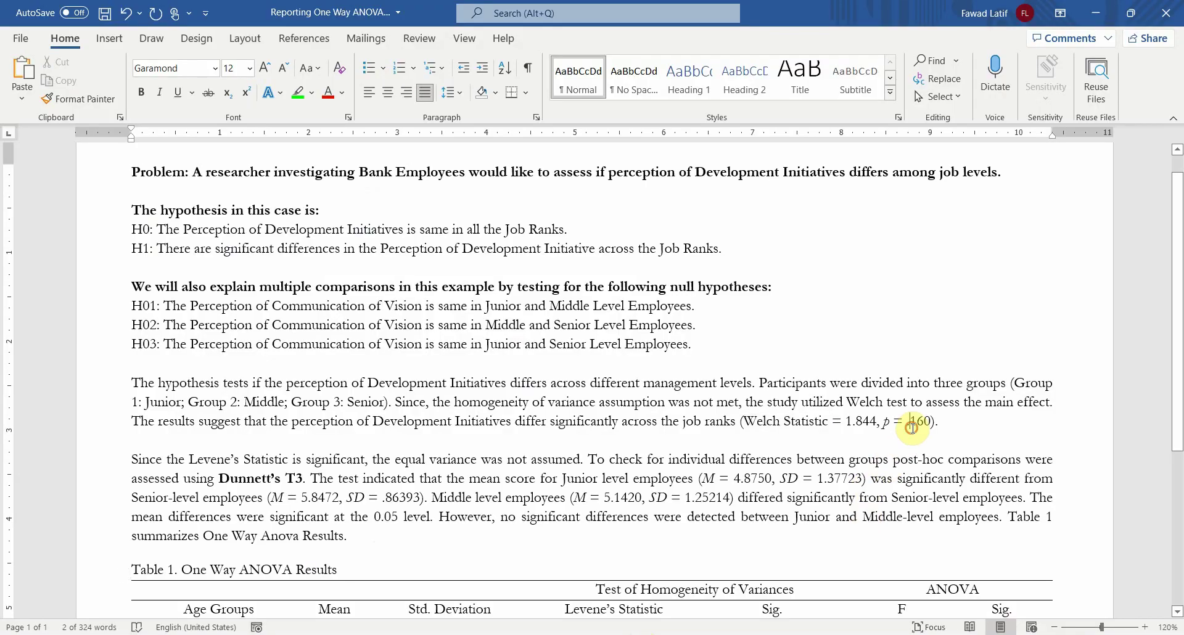
text(0)
key(Right)
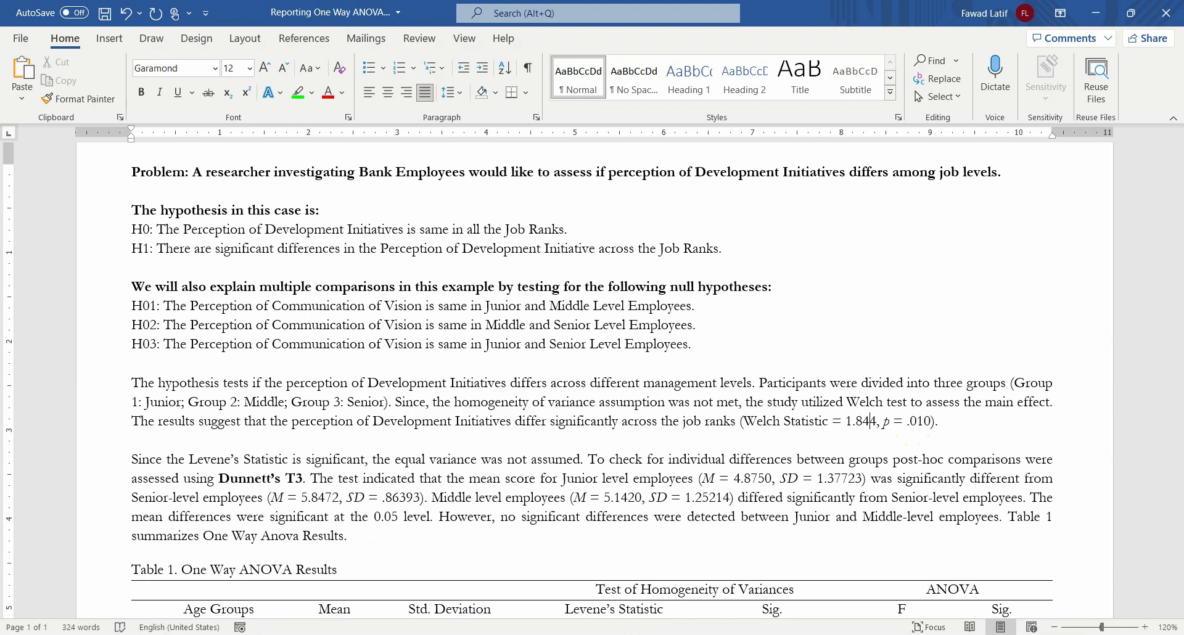
key(shift+Left)
key(shift+Left)
key(BackSpace)
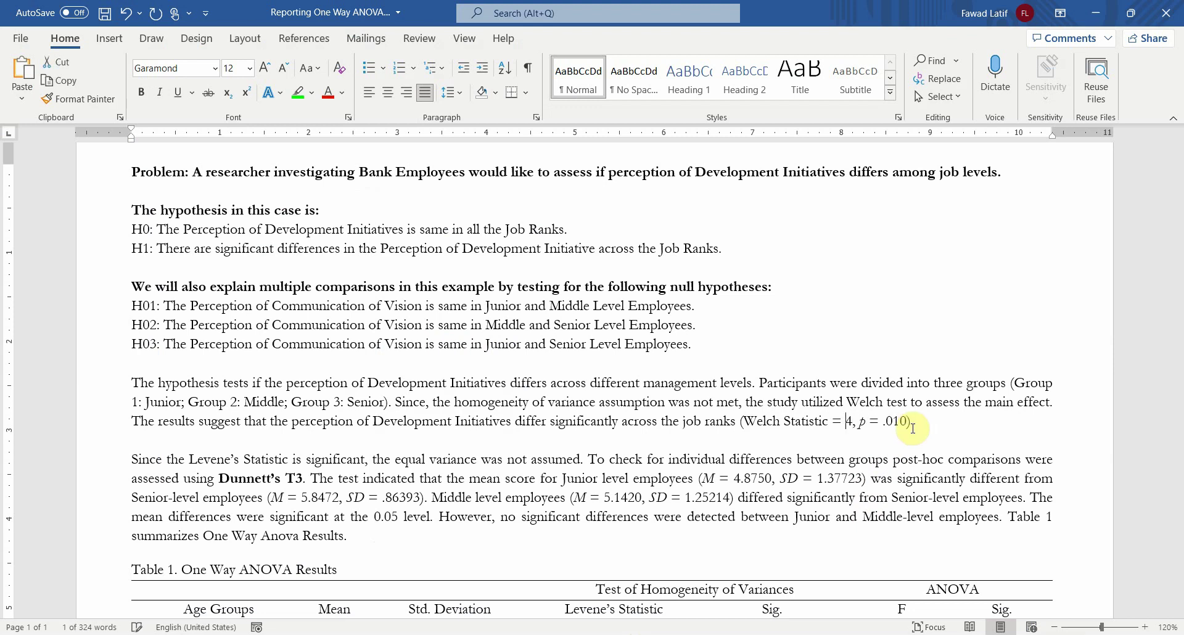
key(Right)
text(.76)
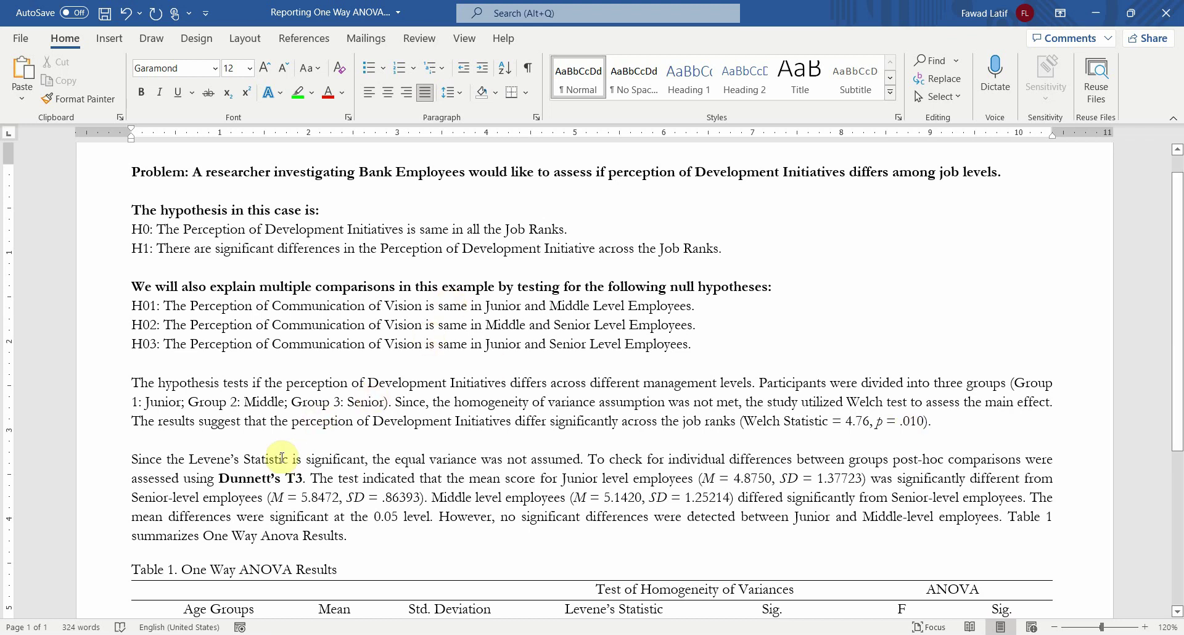
In SPSS, rerun the One-Way ANOVA of DEV by Rank with the Games-Howell post hoc test and bring up its Multiple Comparisons table.
drag(250, 456, 308, 474)
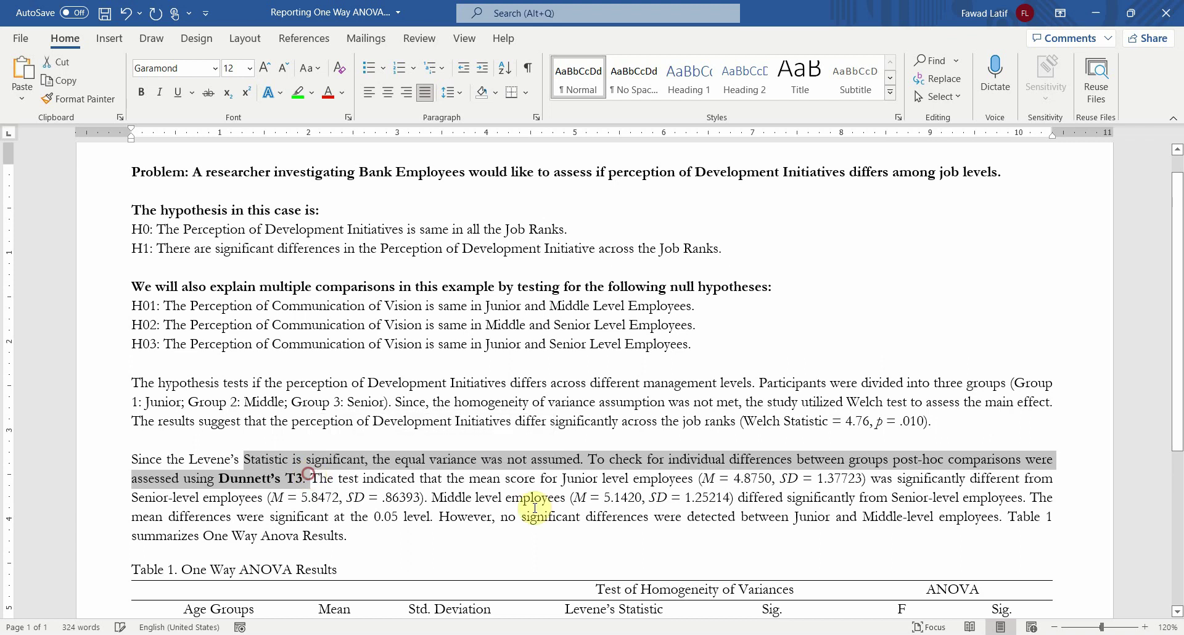
click(690, 634)
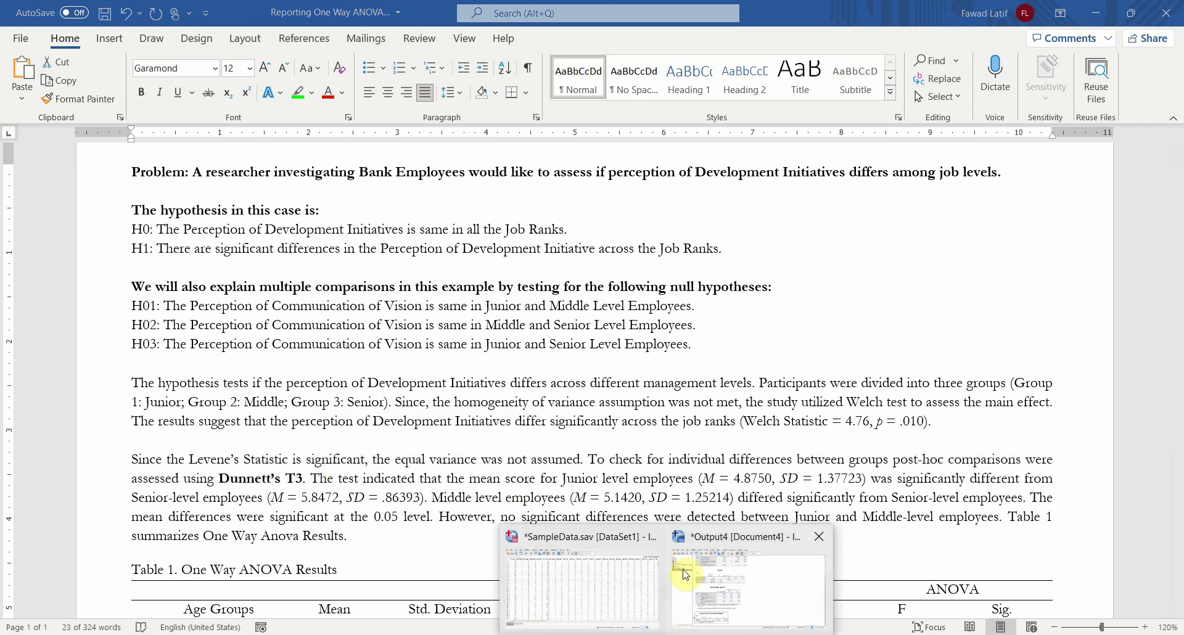
click(685, 575)
click(309, 28)
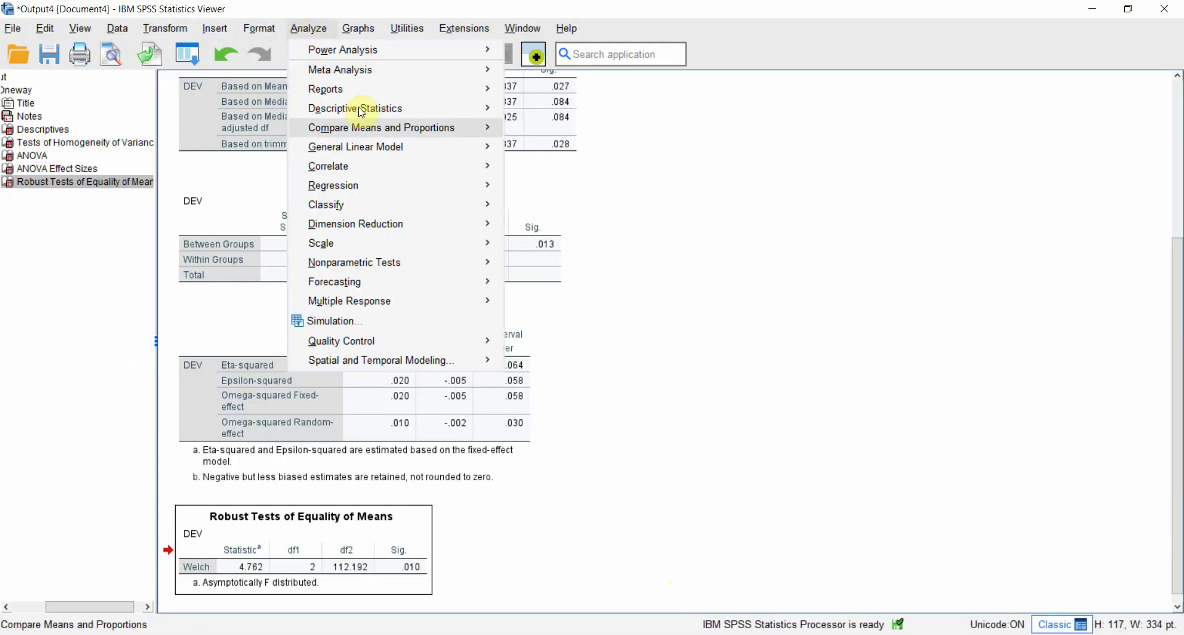
mouse_move(410, 127)
click(579, 230)
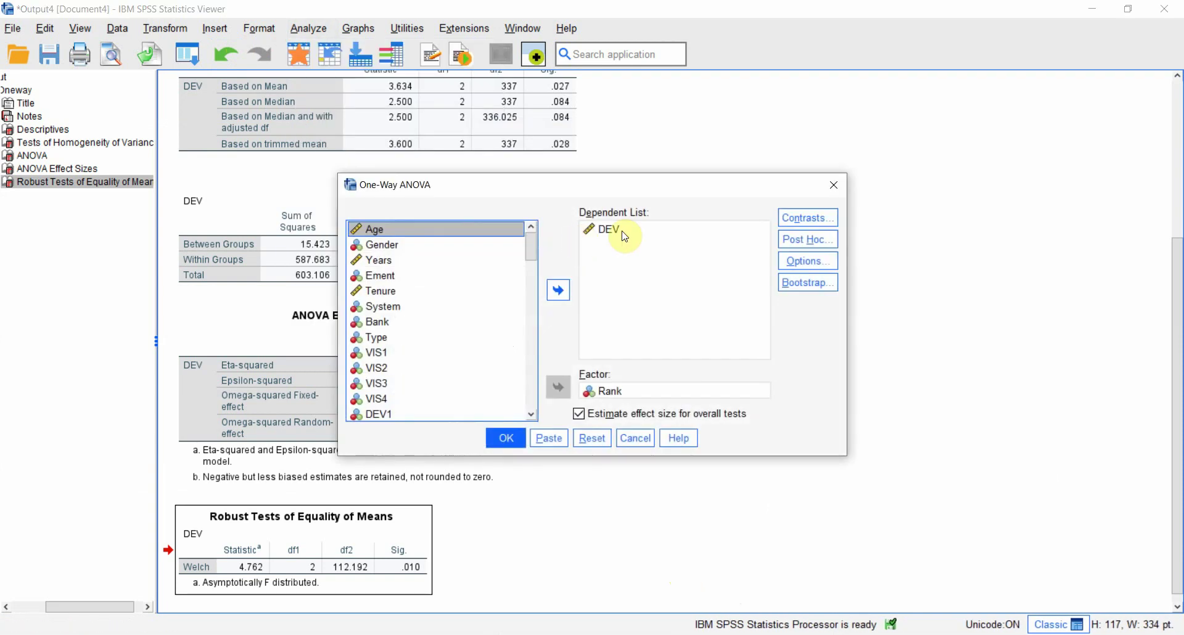
click(807, 239)
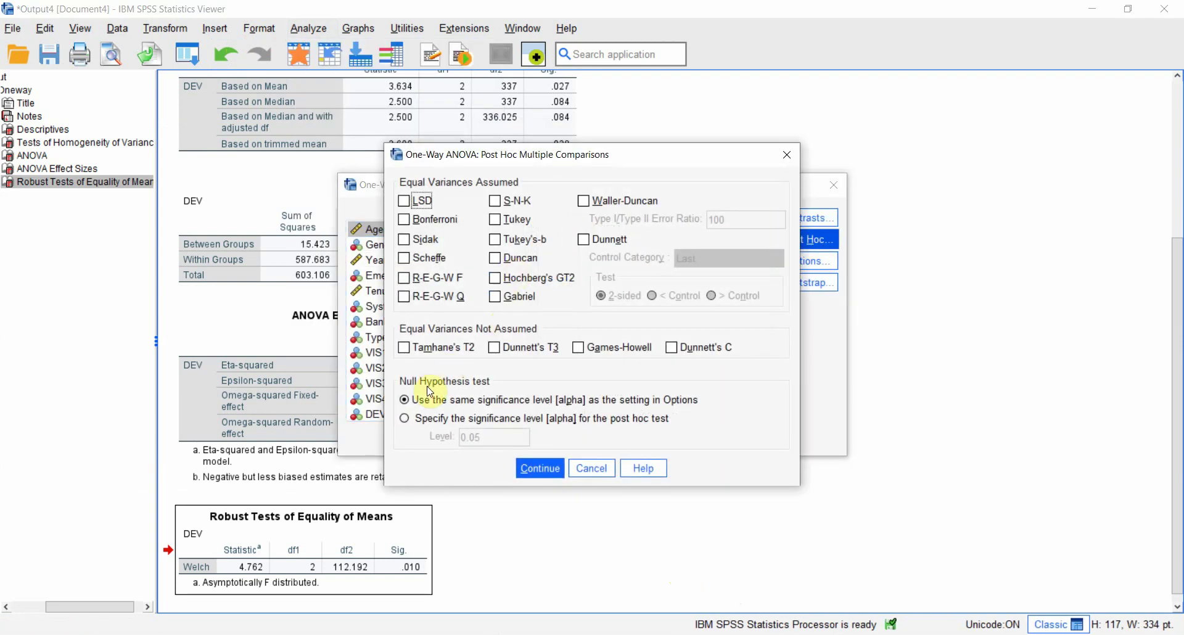
click(582, 349)
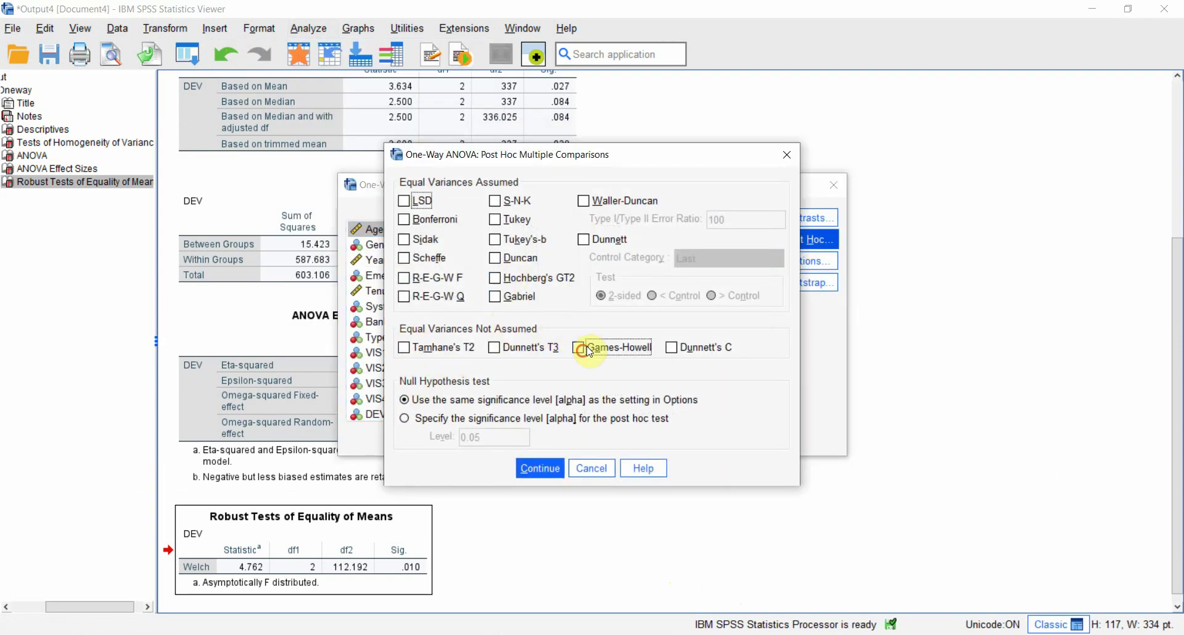
click(540, 468)
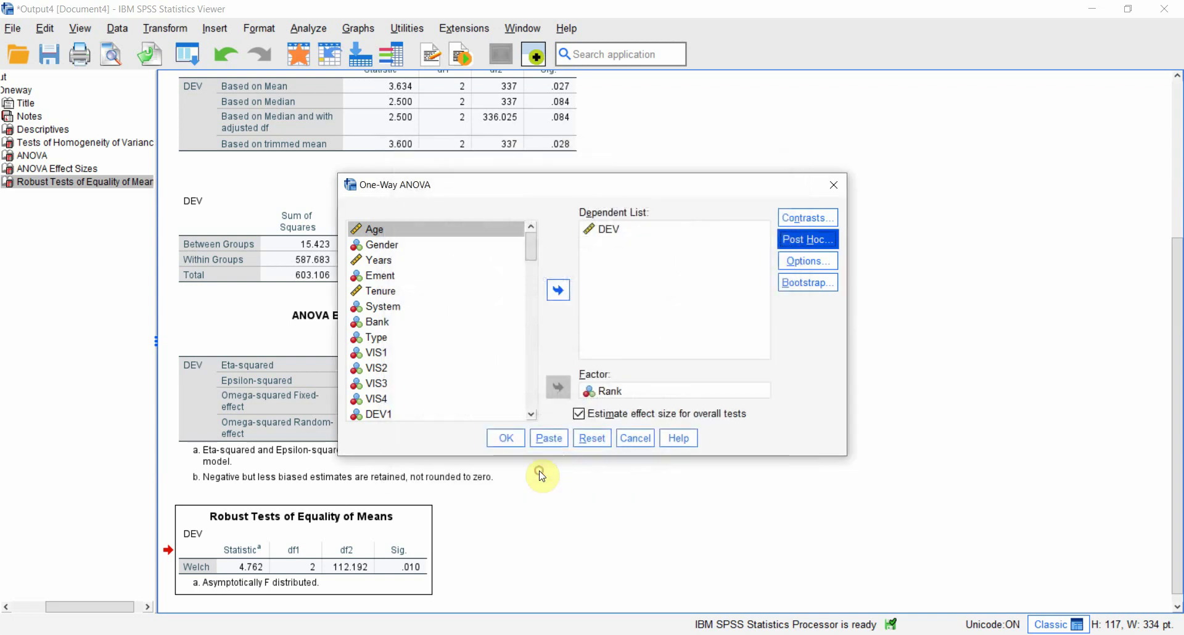
click(507, 439)
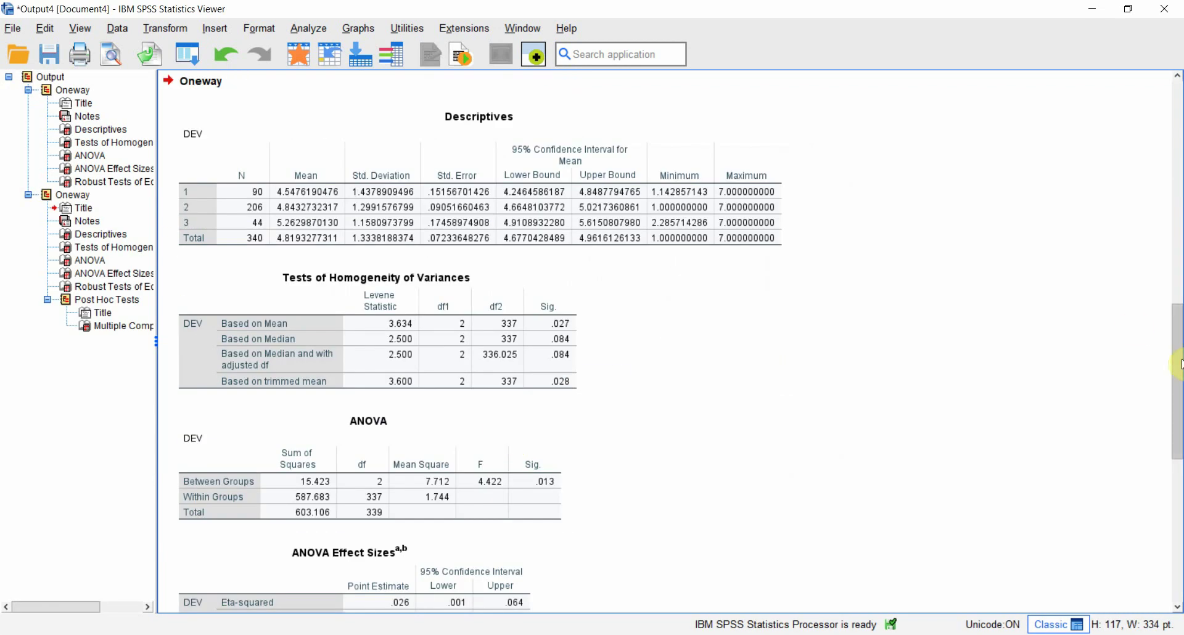
drag(1179, 364, 1178, 521)
click(561, 449)
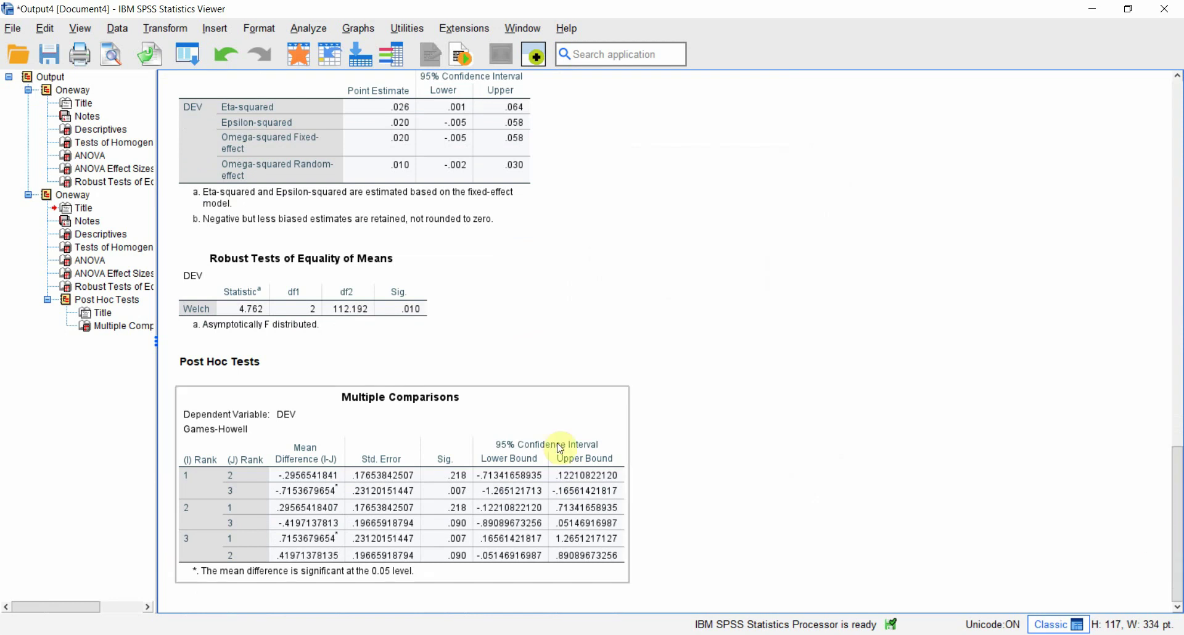
click(464, 462)
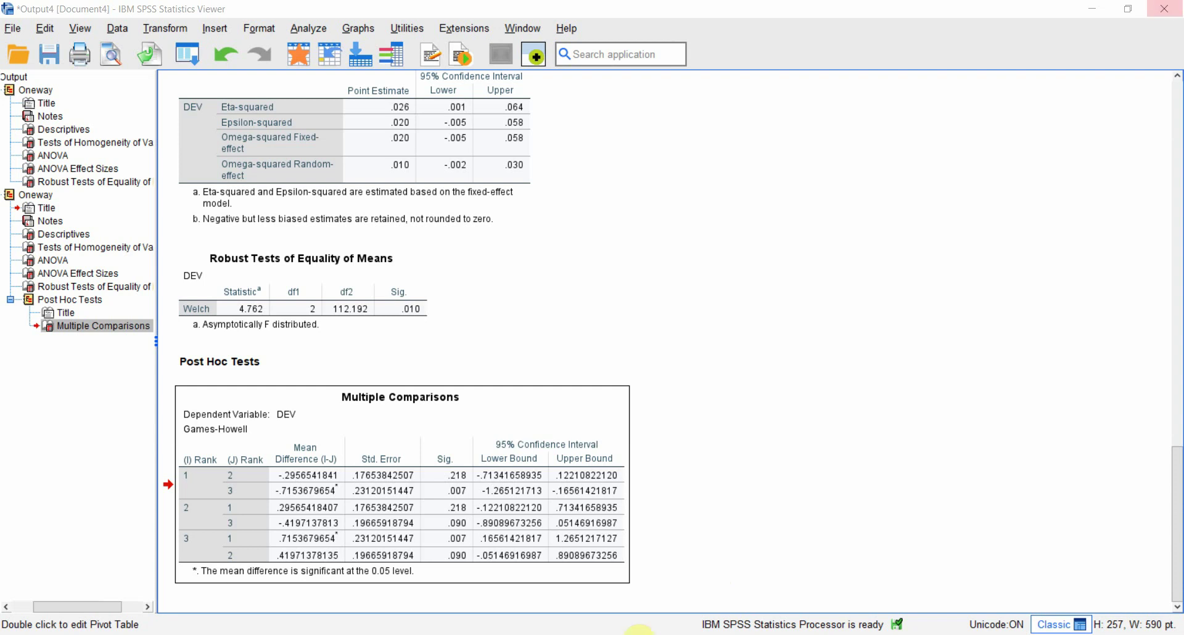
In the Word report, replace "Dunnett's T3" with "Games-Howell" in non-bold text as the named post-hoc test.
click(1092, 8)
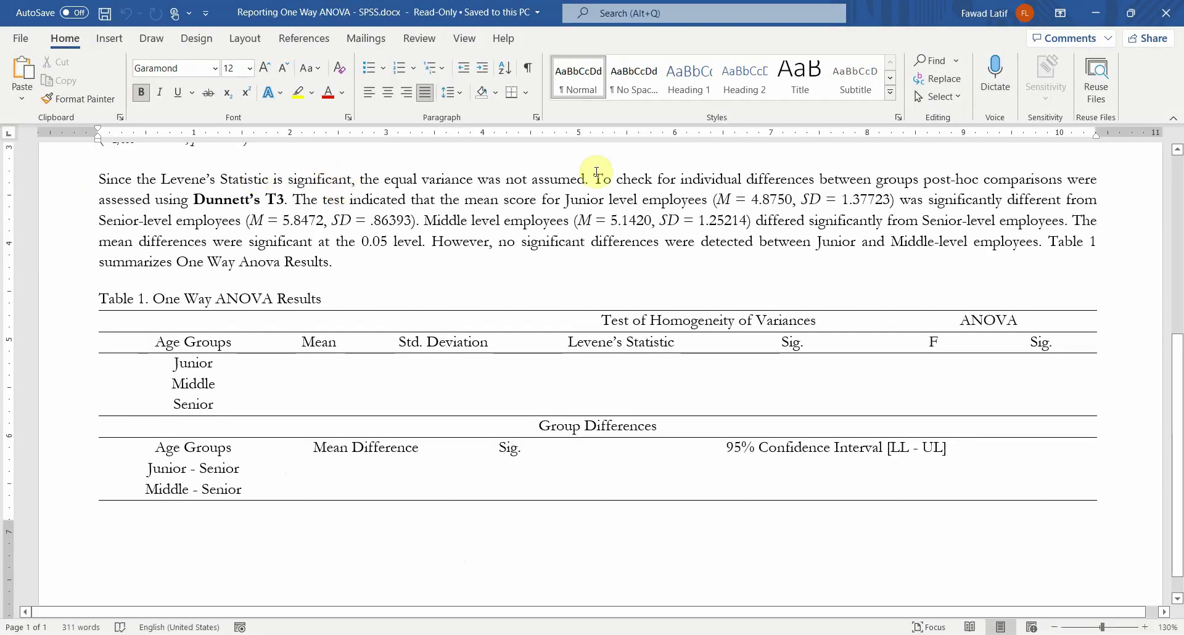
click(195, 198)
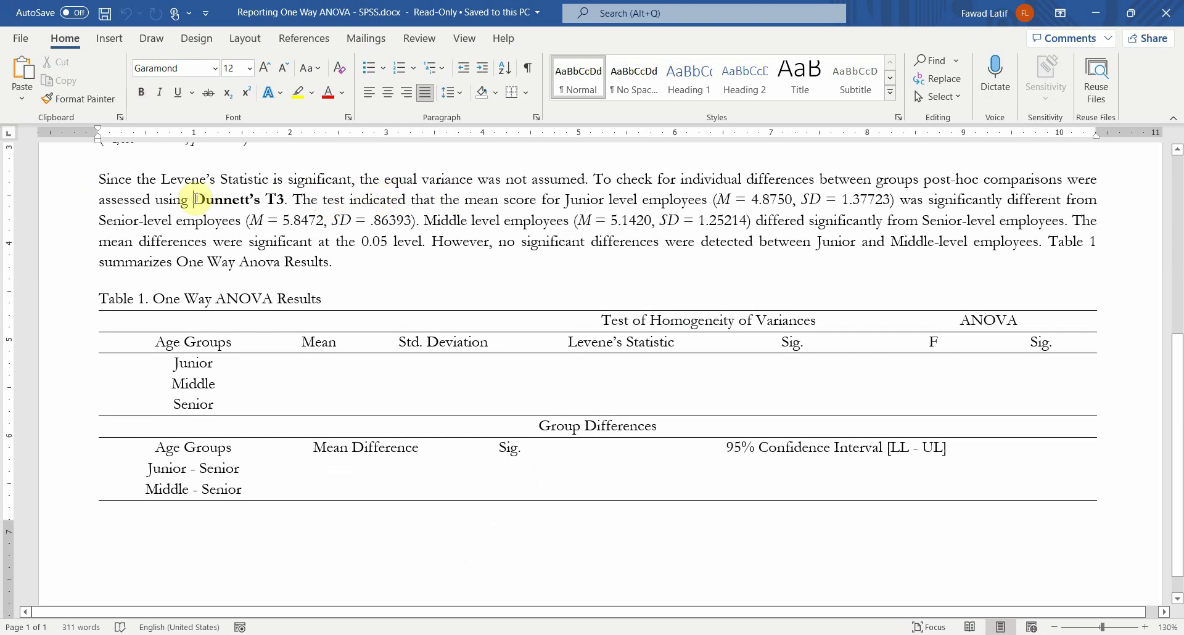
text(Ganmes)
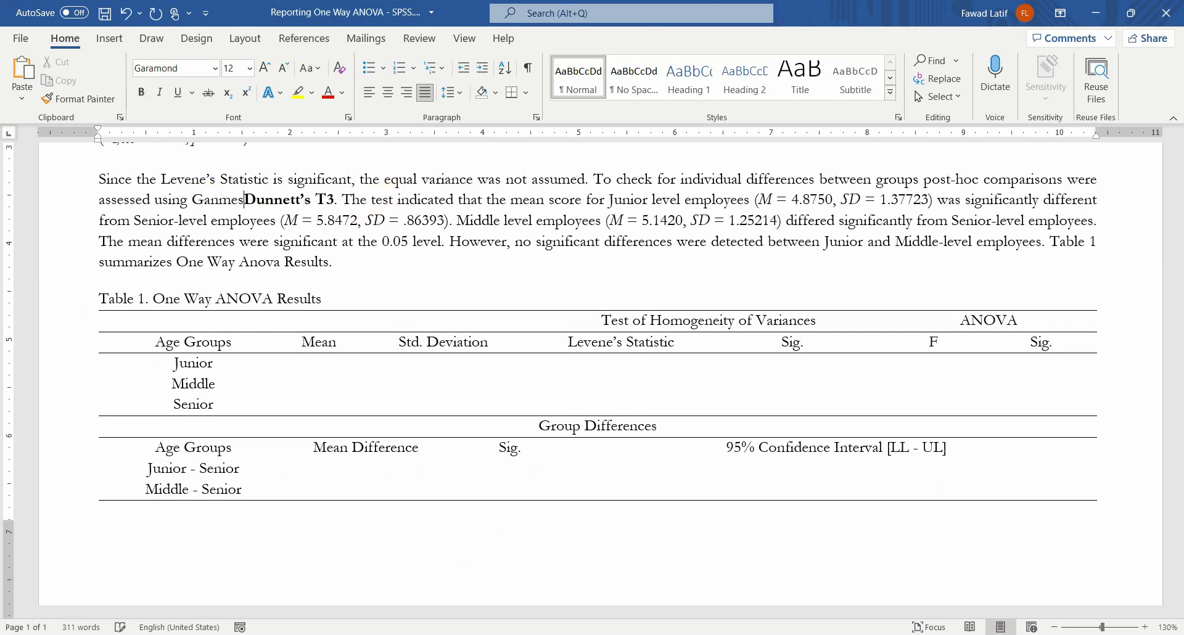
key(BackSpace)
key(BackSpace)
key(BackSpace)
key(BackSpace)
text(me)
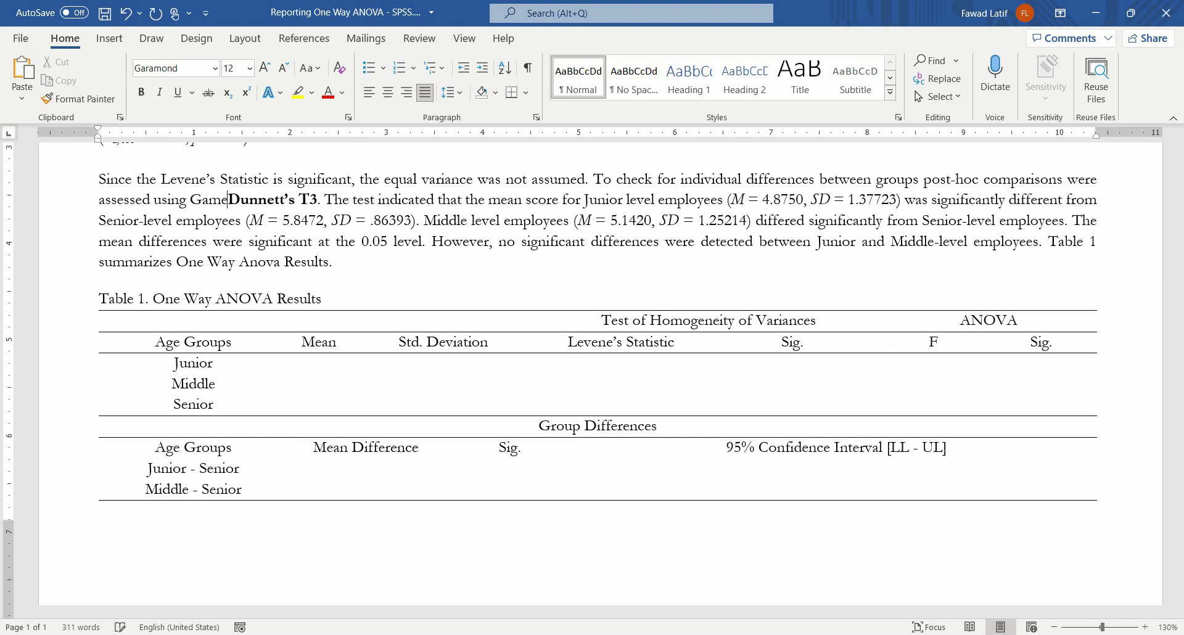
text(s-Howell)
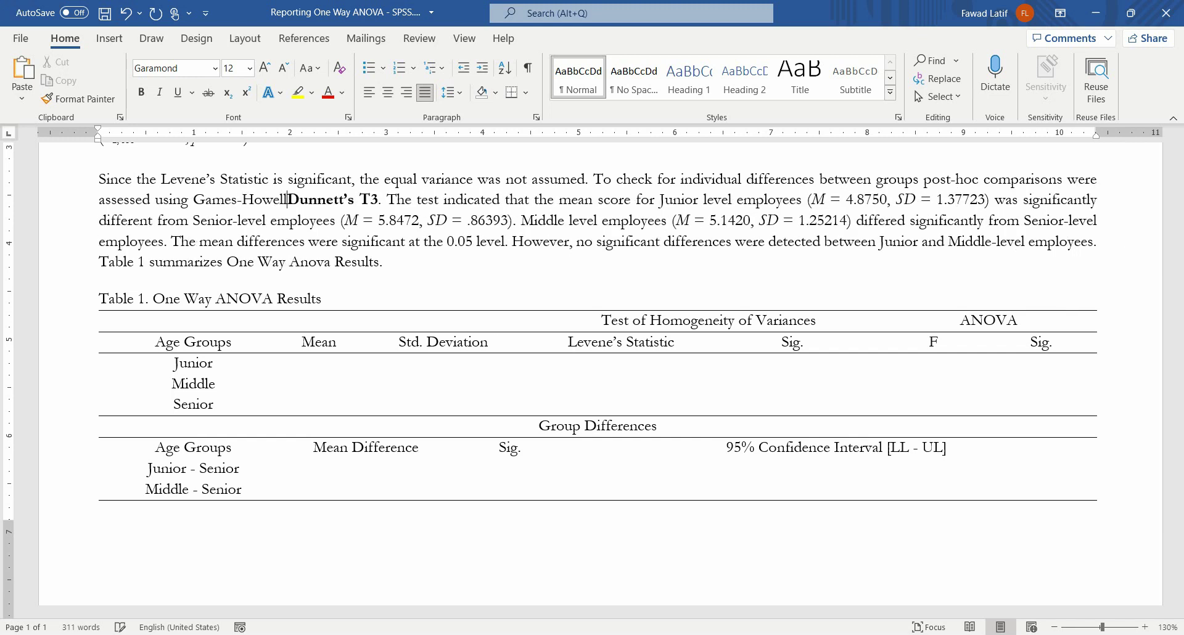
key(ctrl+shift+Right)
key(ctrl+shift+Right)
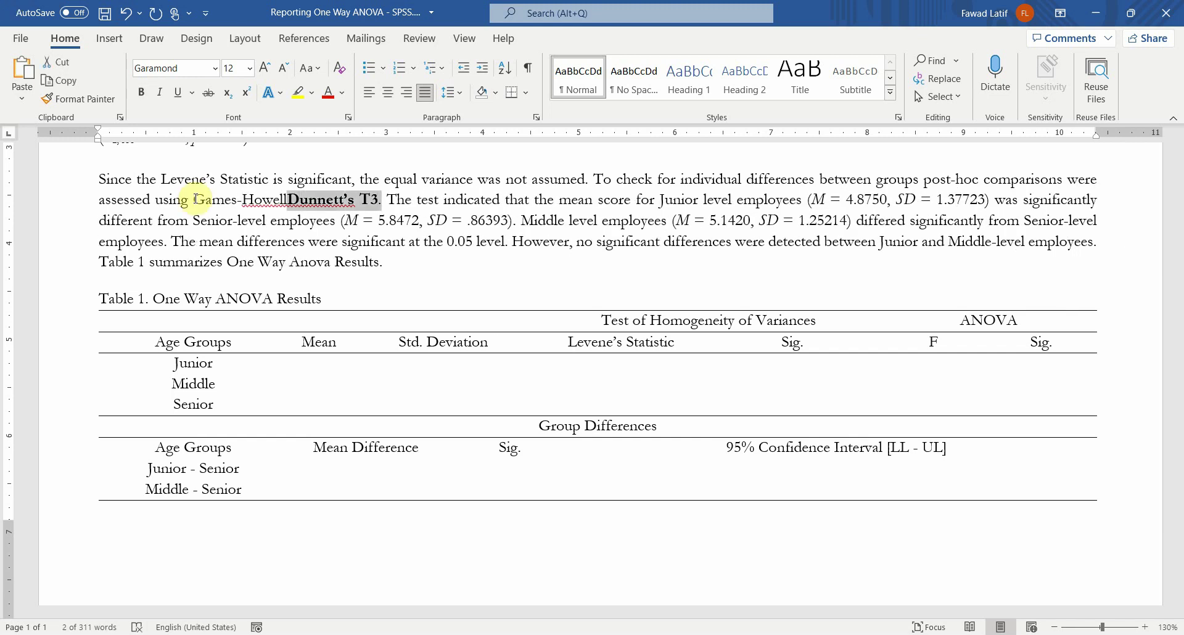
key(BackSpace)
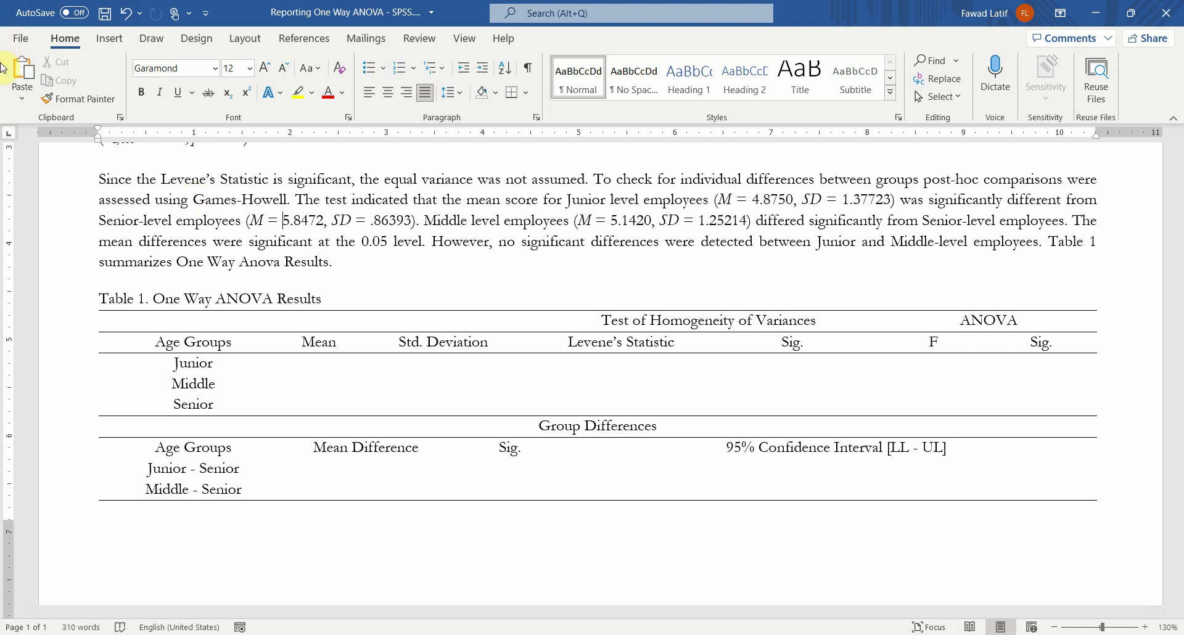
Paste the copied Multiple Comparisons table below the post-hoc paragraph and autofit it to the window width.
click(357, 268)
key(Return)
key(Return)
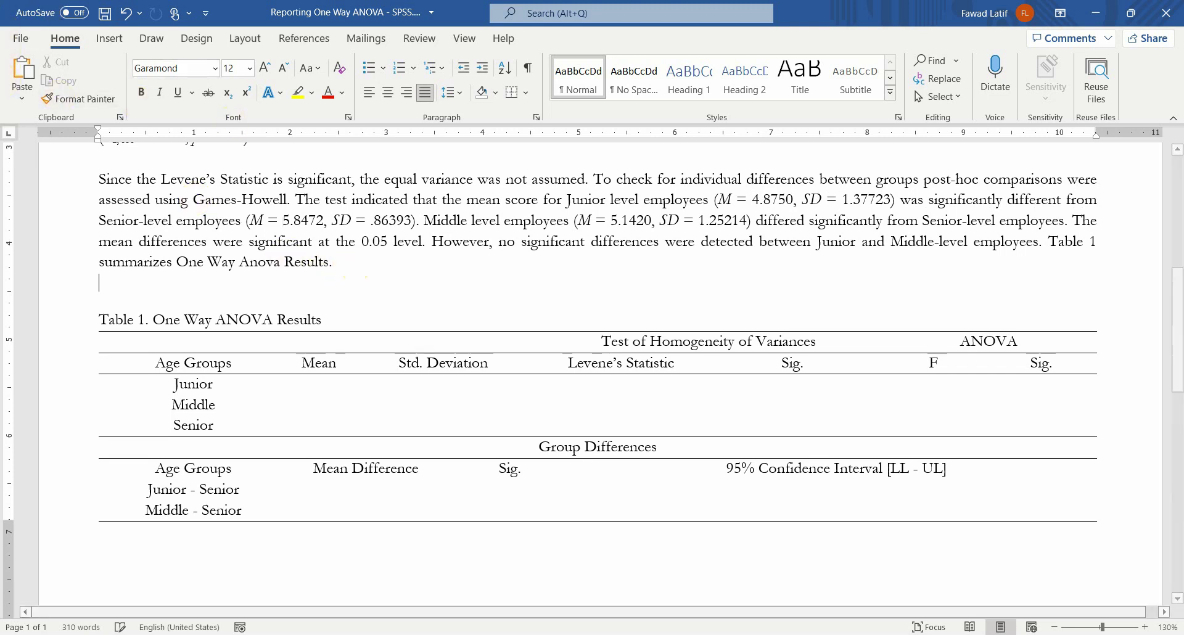
key(ctrl+v)
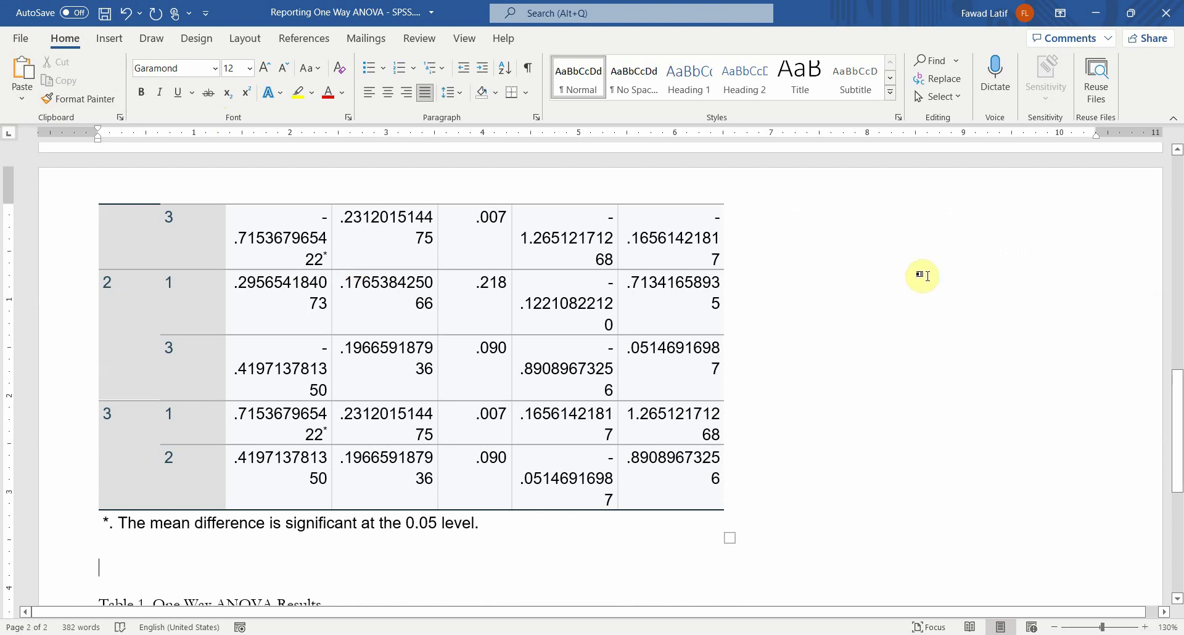
drag(1176, 472, 1179, 329)
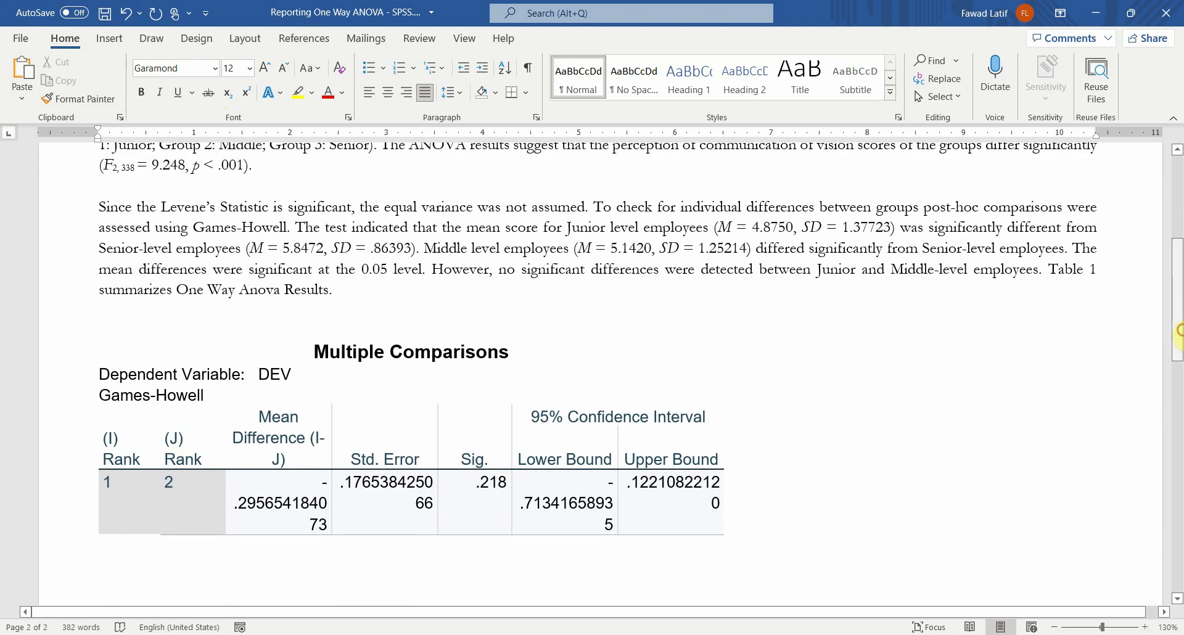
click(92, 335)
right_click(92, 335)
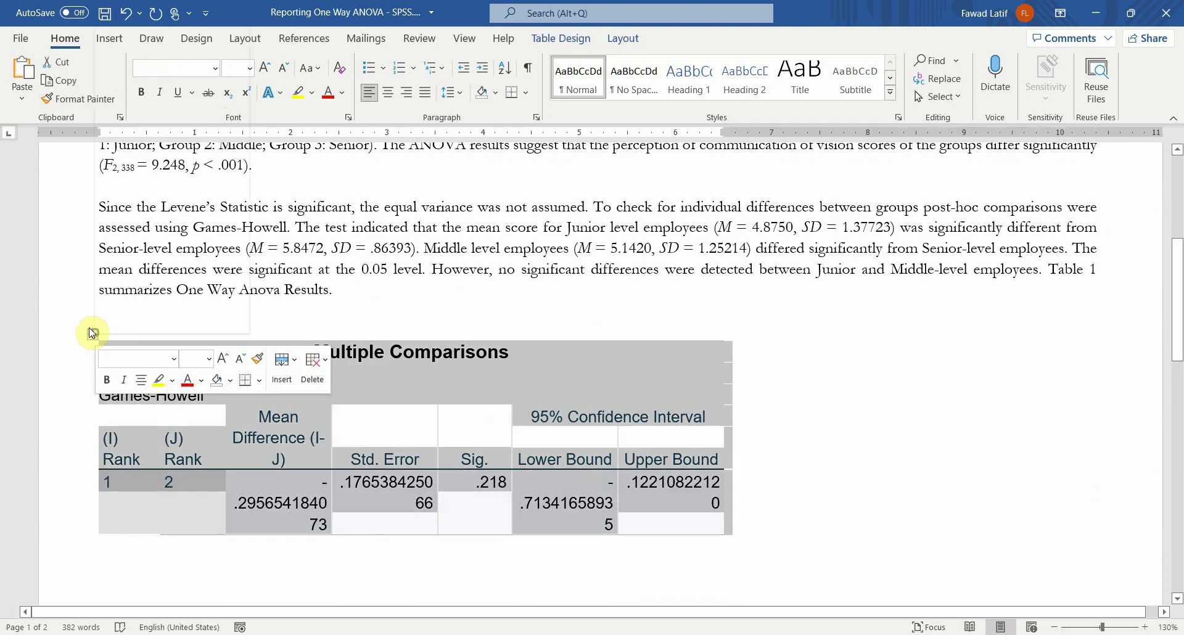
mouse_move(186, 230)
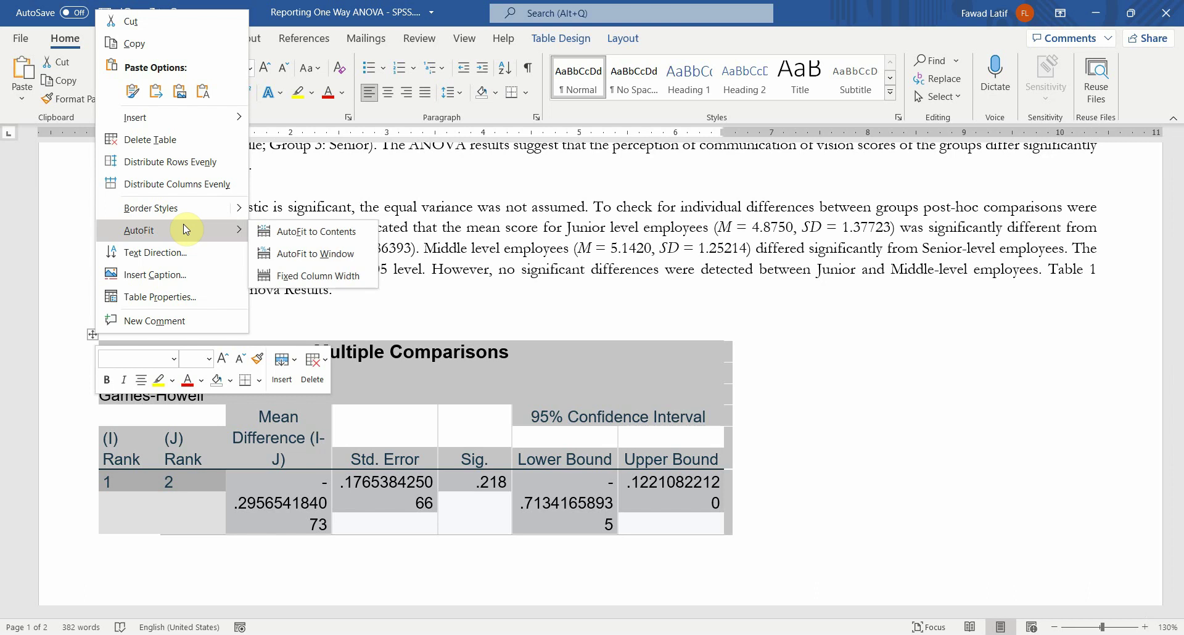
click(302, 253)
Shrink the pasted comparison table's text by three size steps and apply borders to all its cells.
click(283, 69)
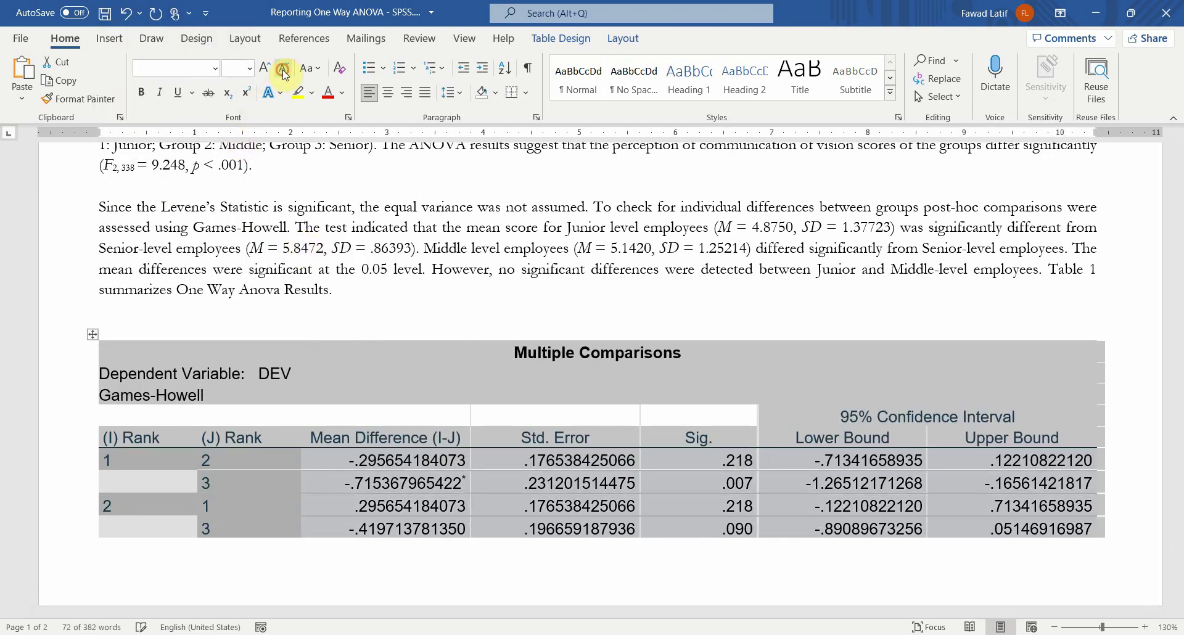
click(284, 69)
click(284, 69)
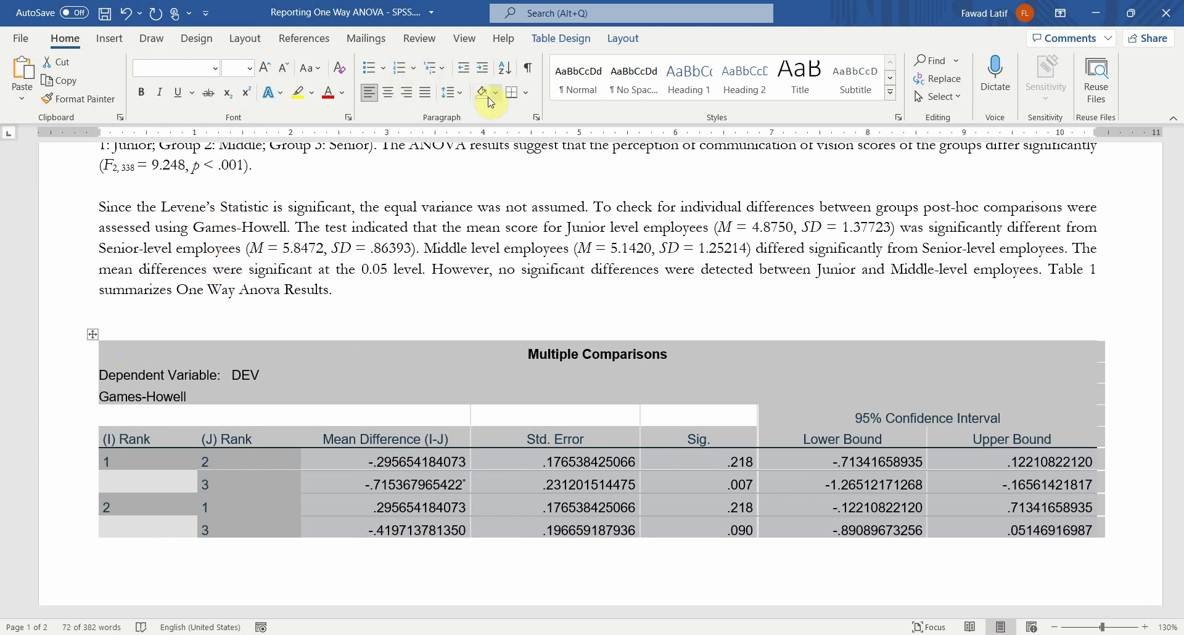
click(526, 92)
click(539, 212)
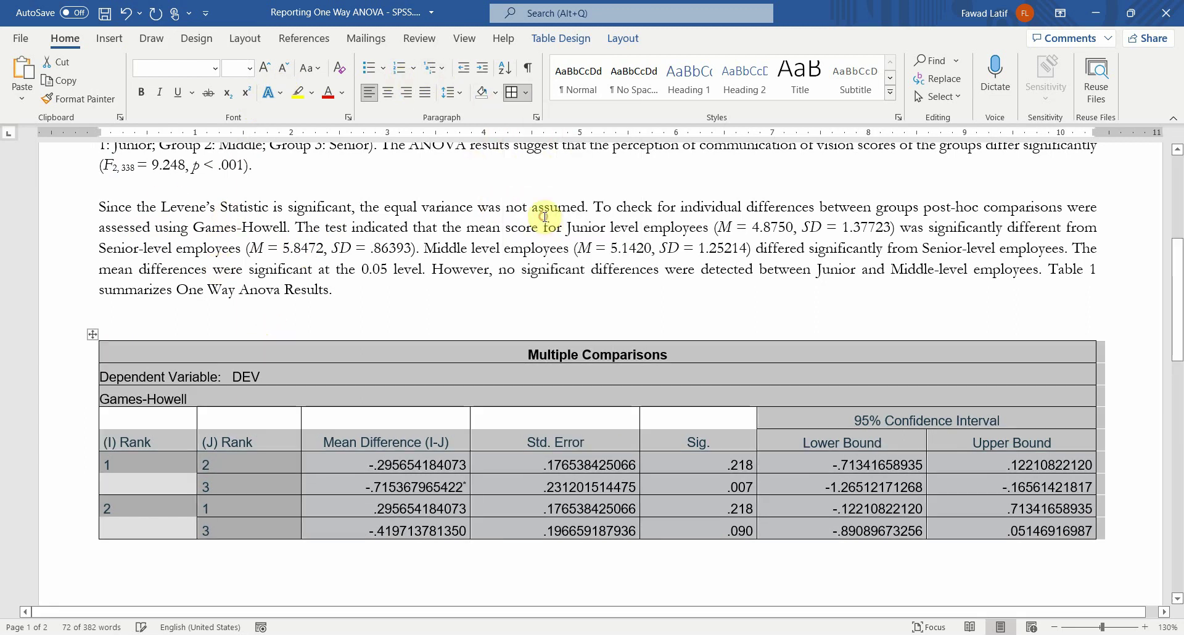
Delete the "Multiple Comparisons" title row and the "Dependent Variable: DEV" row from the pasted table.
click(248, 358)
drag(248, 377, 251, 351)
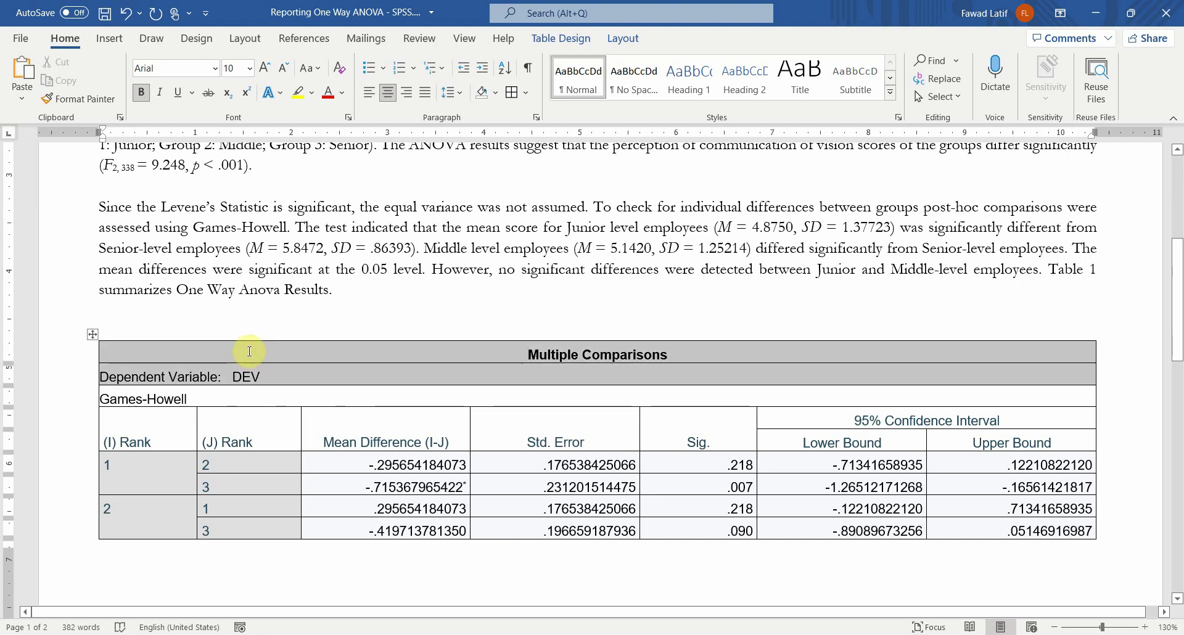
key(BackSpace)
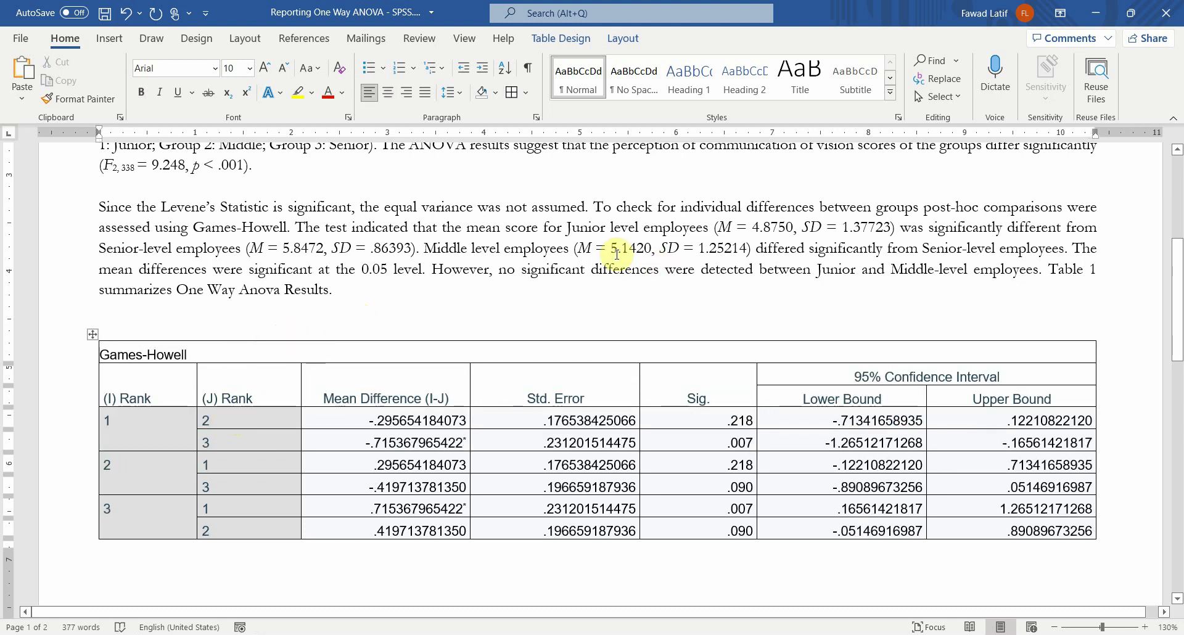
Examine the means and standard deviations in the SPSS Descriptives table and the Sig. column of the Games-Howell table in Word.
drag(752, 228, 837, 225)
drag(848, 224, 849, 227)
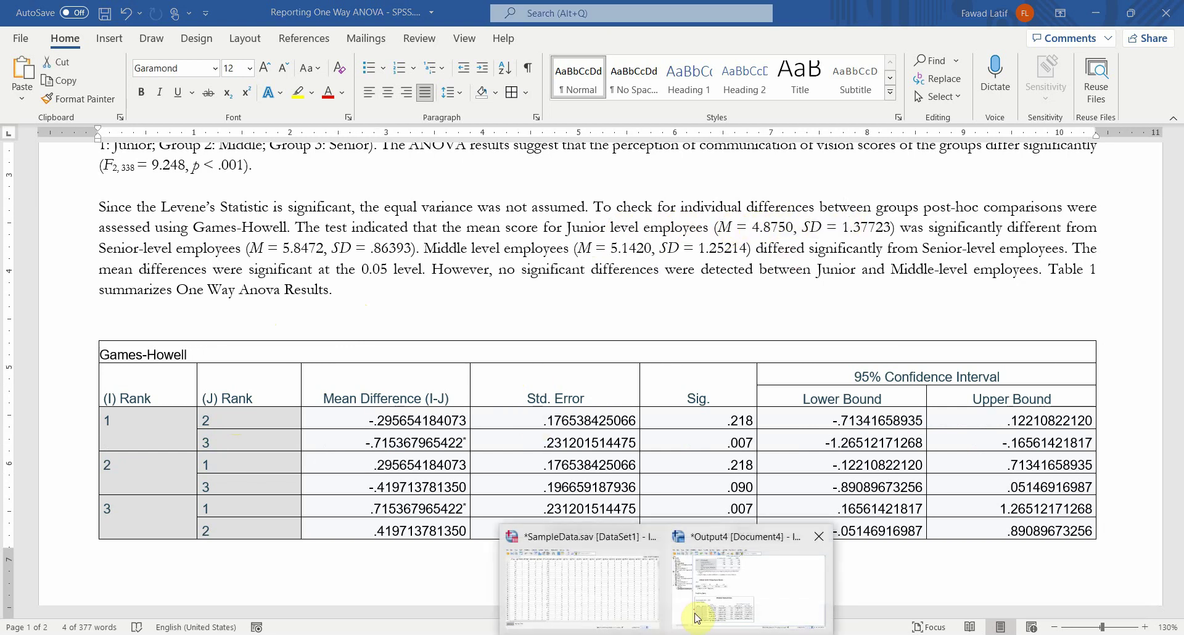
click(722, 610)
drag(1177, 458, 1177, 360)
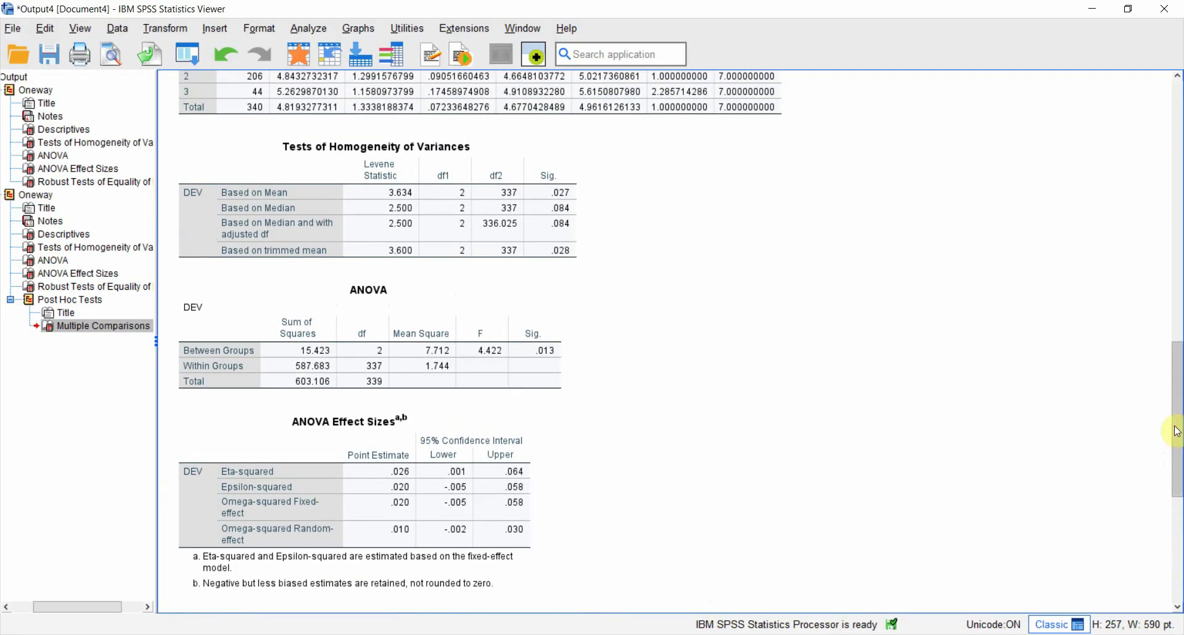
drag(1177, 431, 1176, 401)
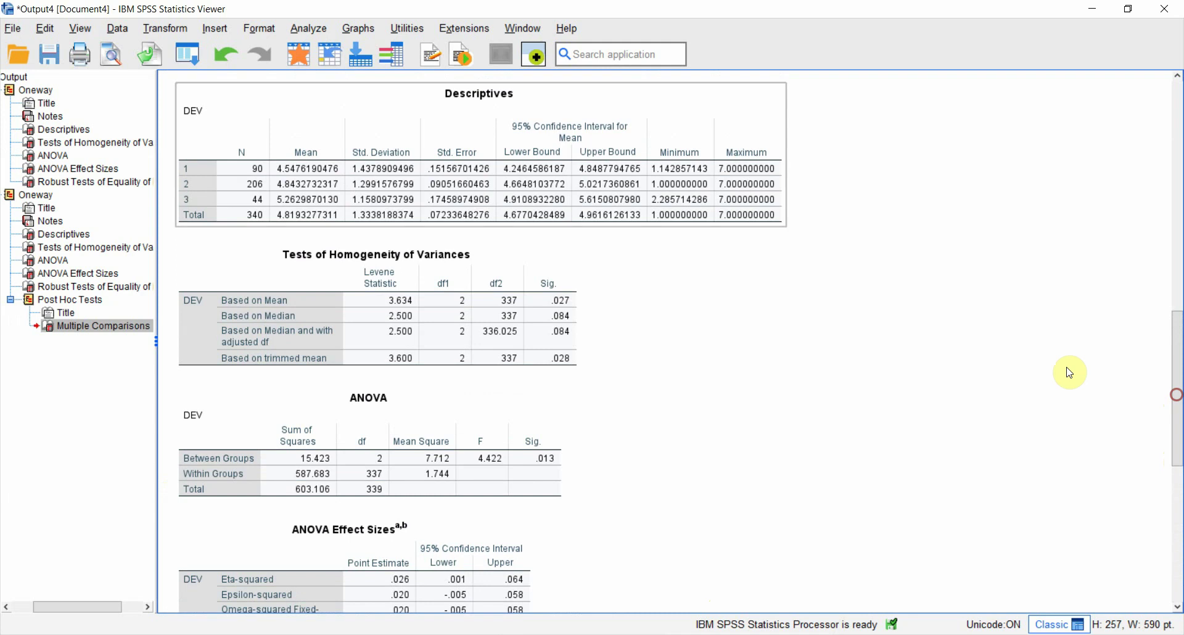
click(467, 107)
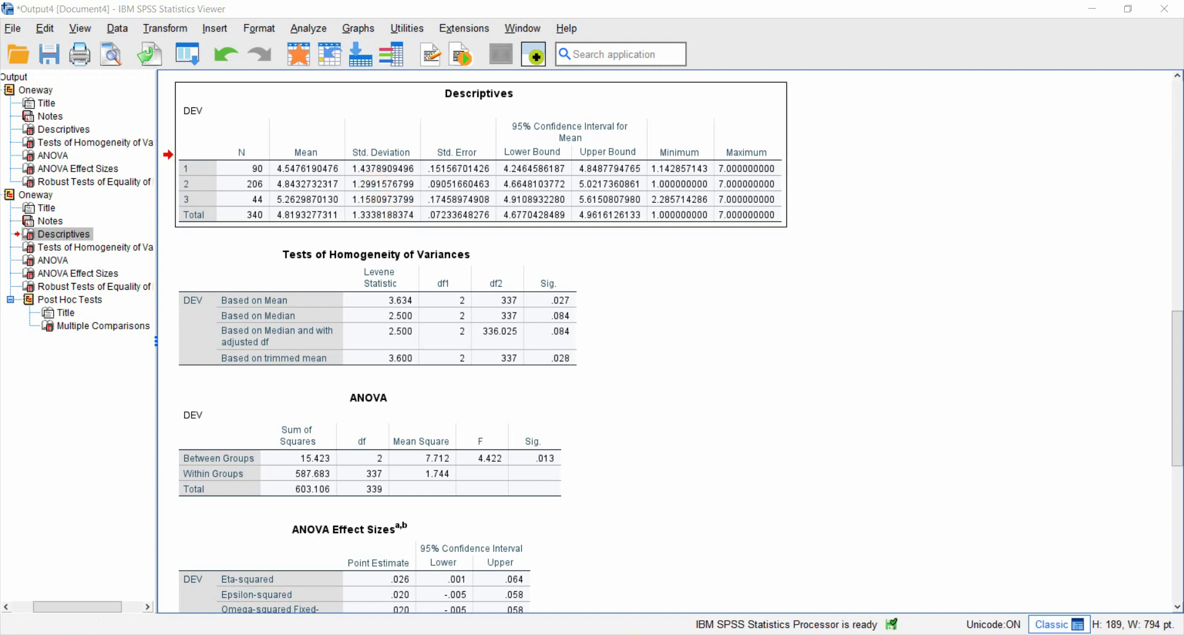
click(684, 611)
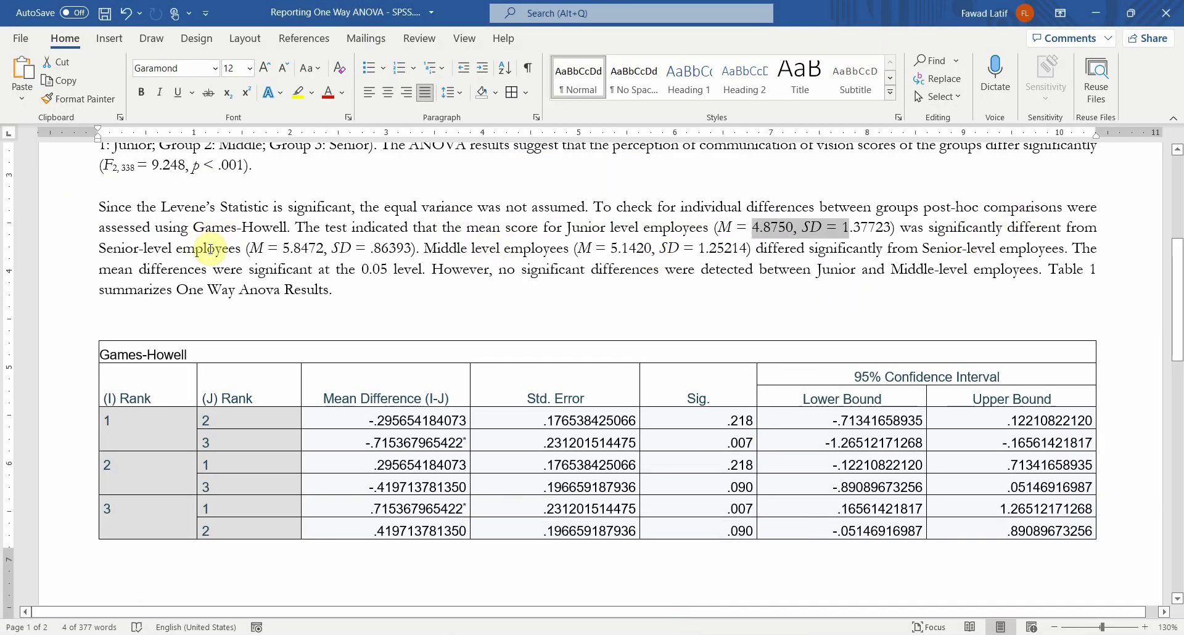
double_click(723, 442)
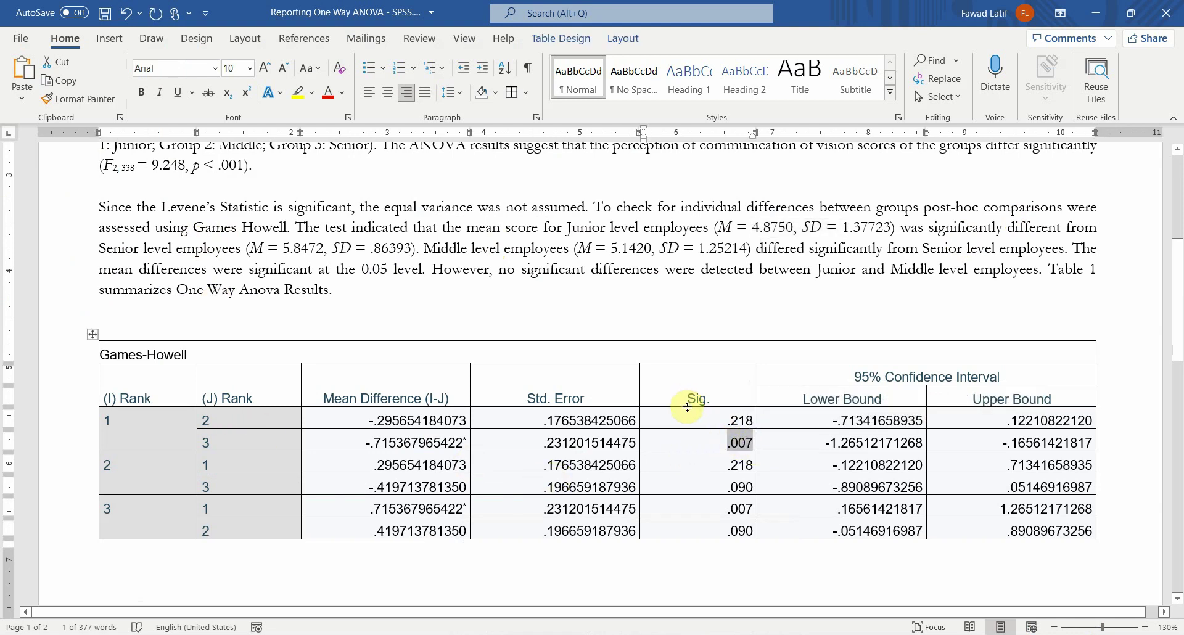
drag(688, 420, 694, 517)
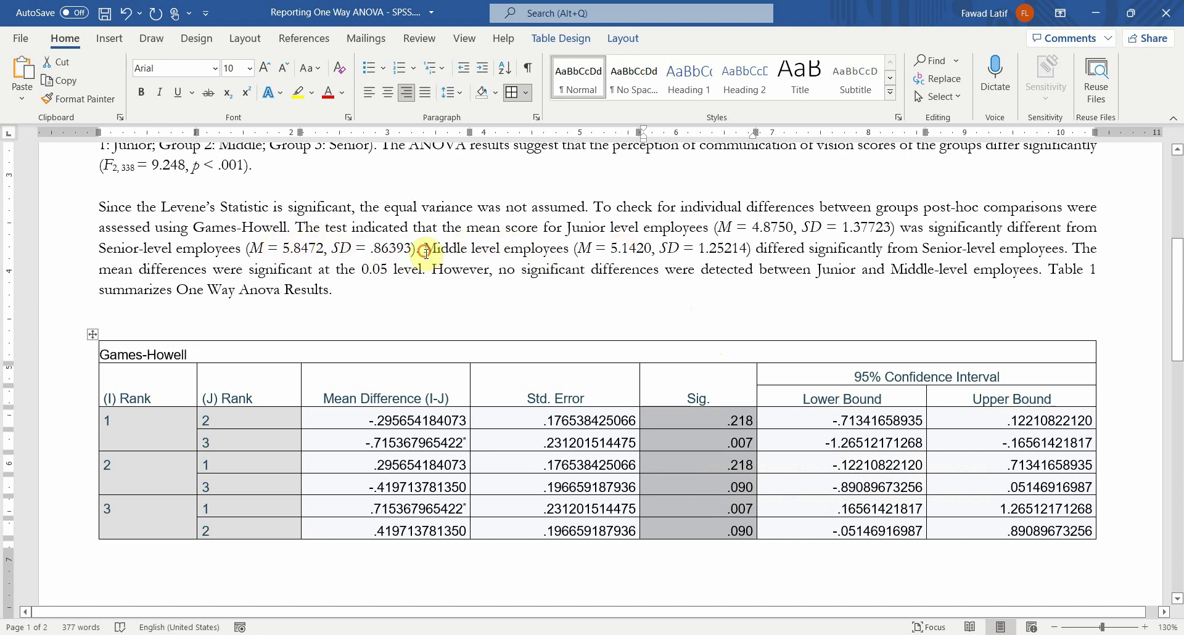
Add empty parentheses after "Senior-level employees" at the end of the sentence comparing Middle and Senior employees.
drag(426, 251, 1038, 254)
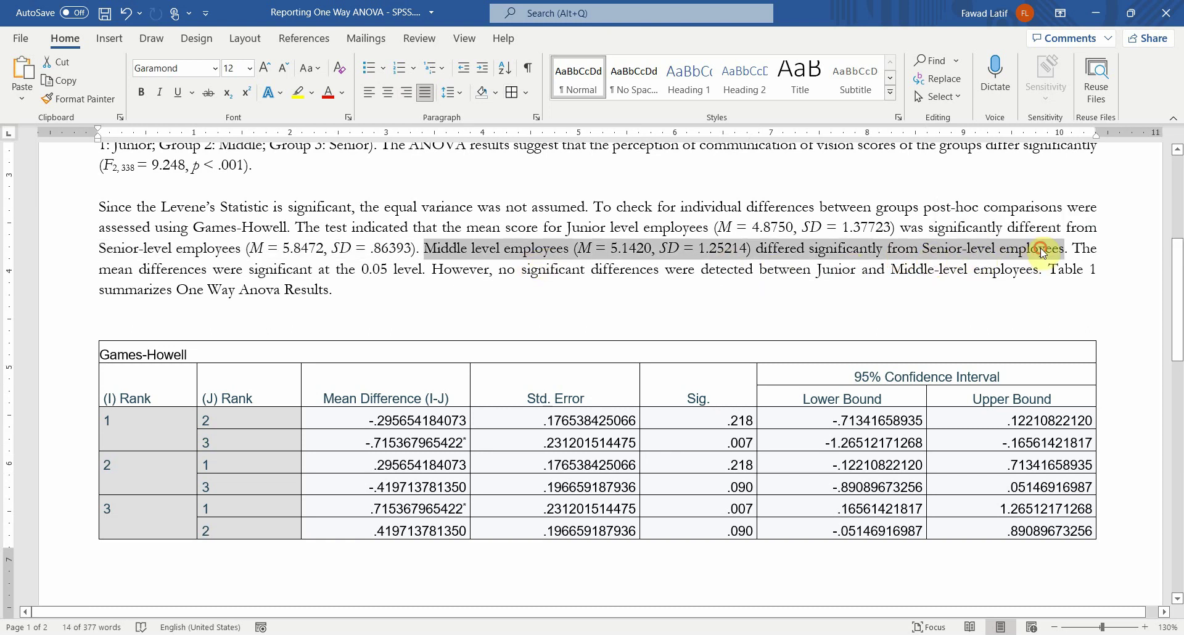
click(1053, 249)
text(())
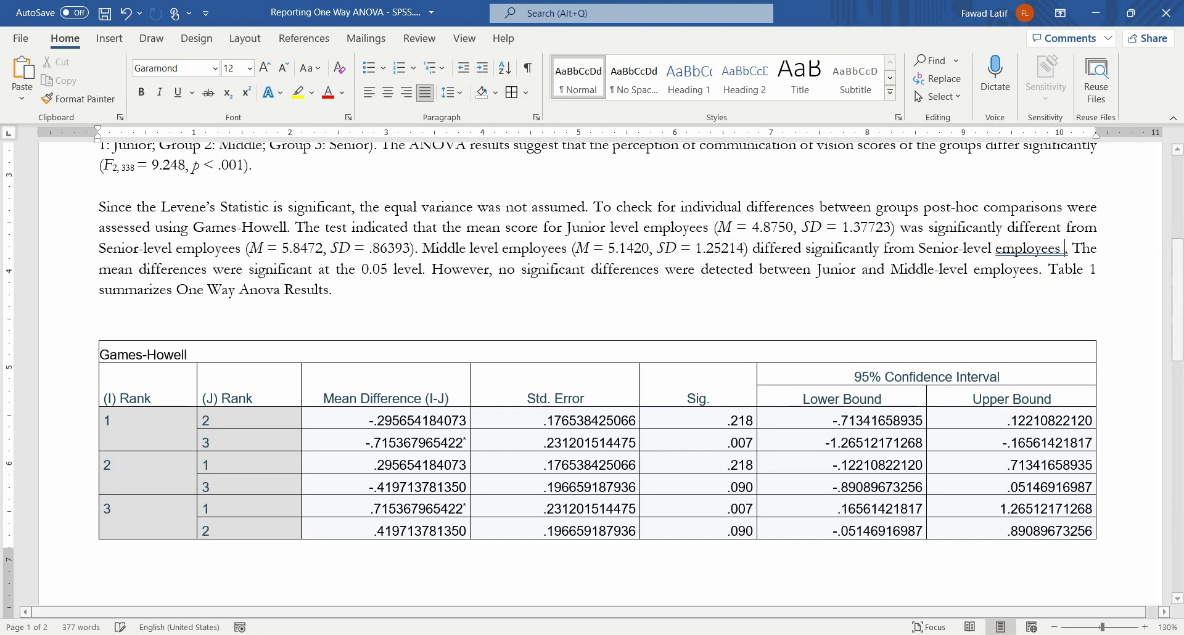
drag(214, 270, 971, 279)
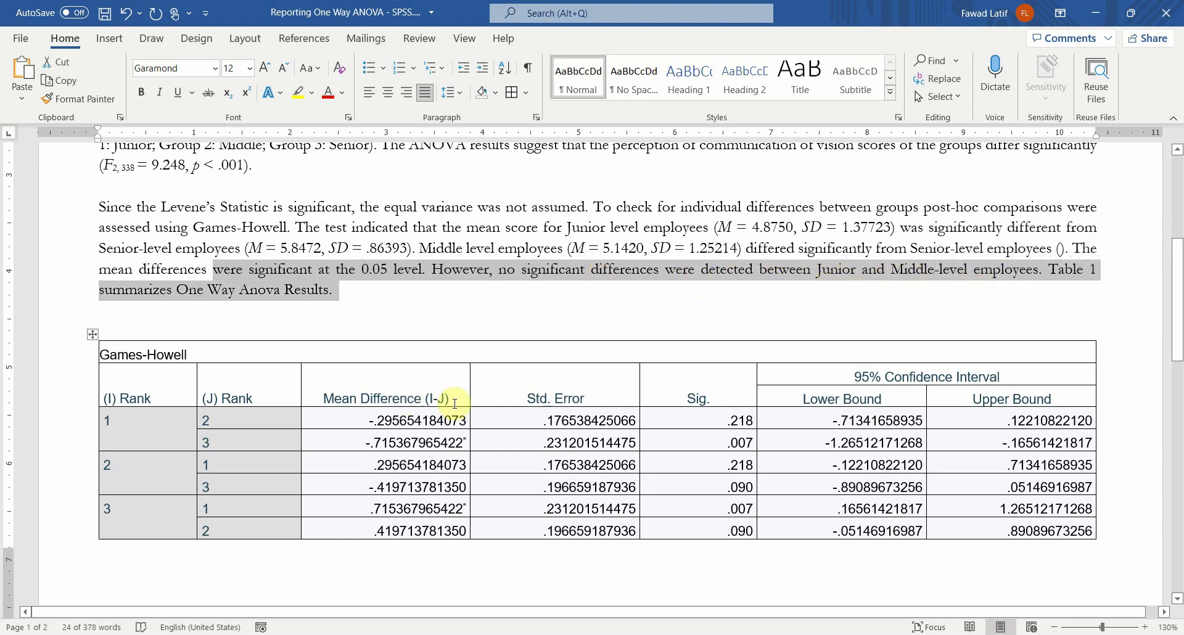
click(709, 422)
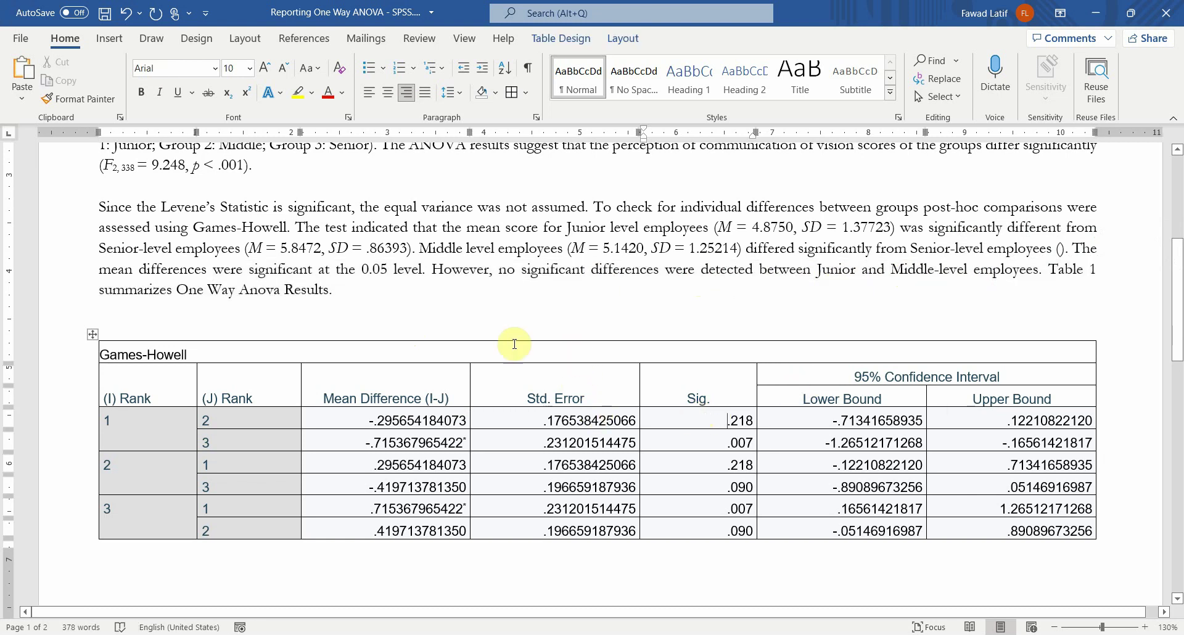
click(389, 349)
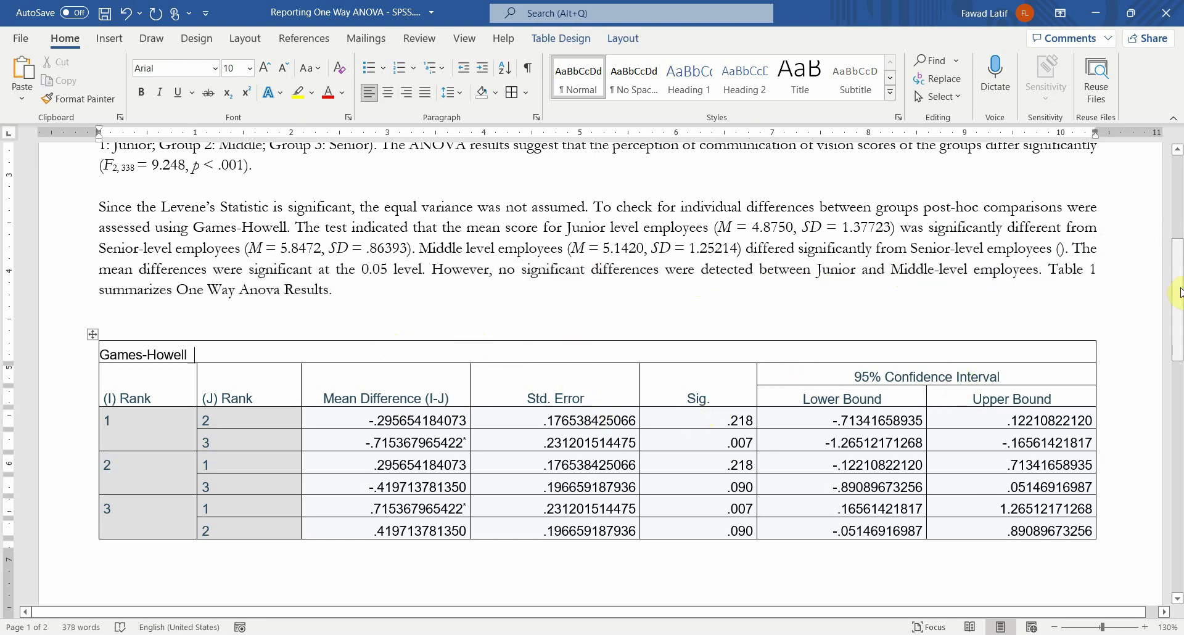
Replace the "ANOVA" column heading in Table 1 with "Welch".
drag(1180, 293, 1179, 439)
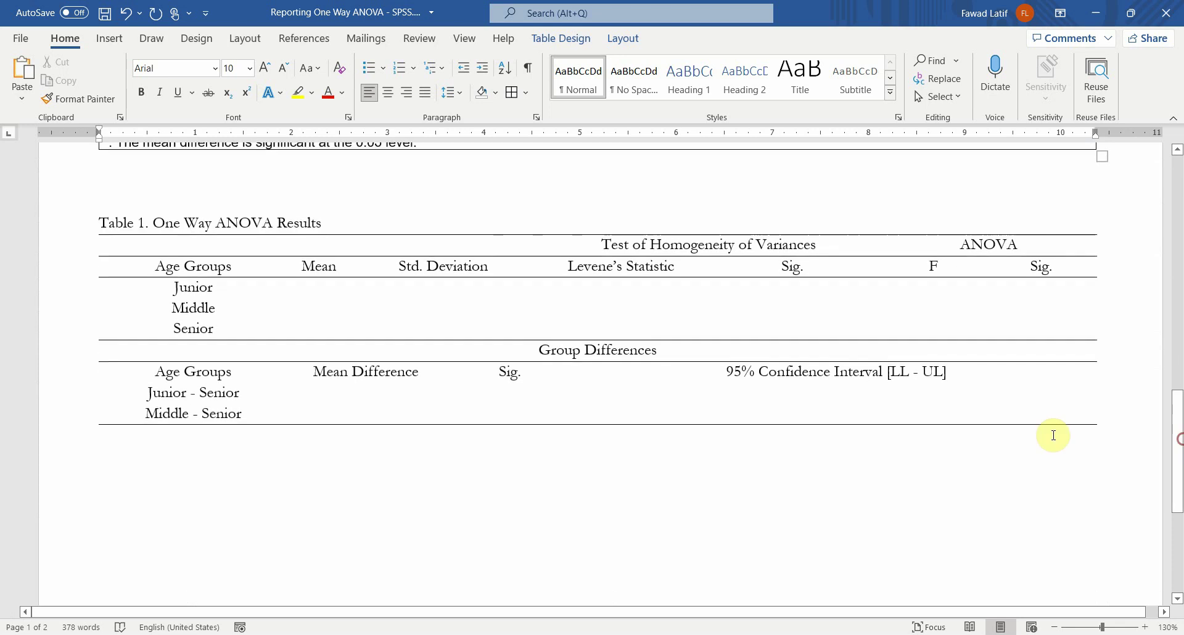
click(228, 398)
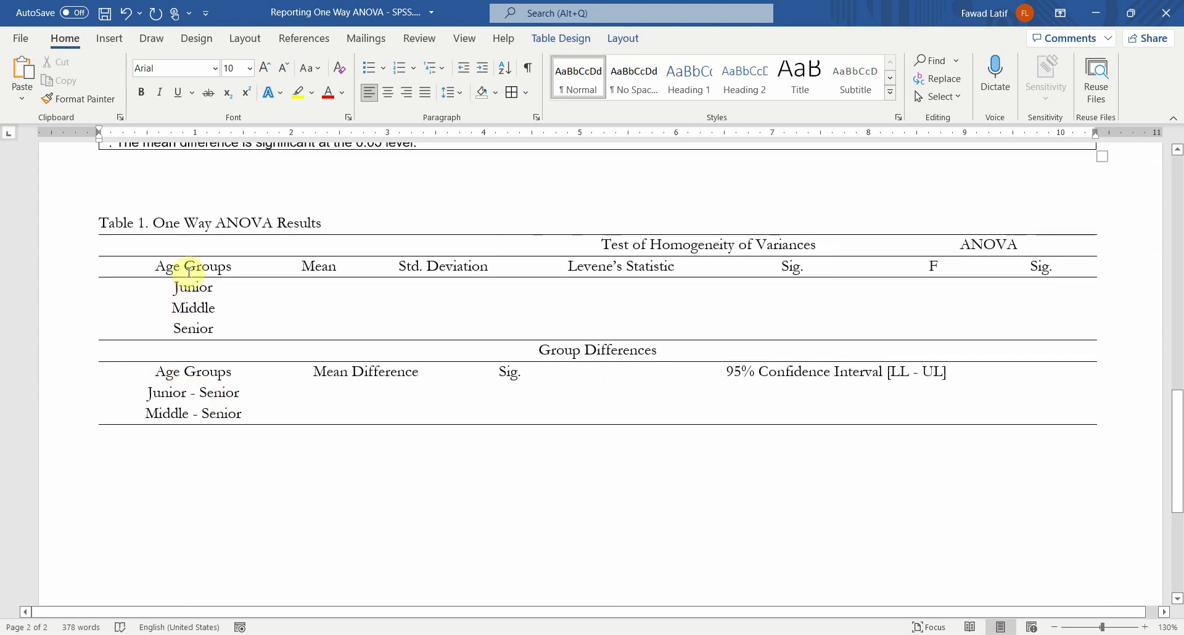
drag(189, 271, 192, 329)
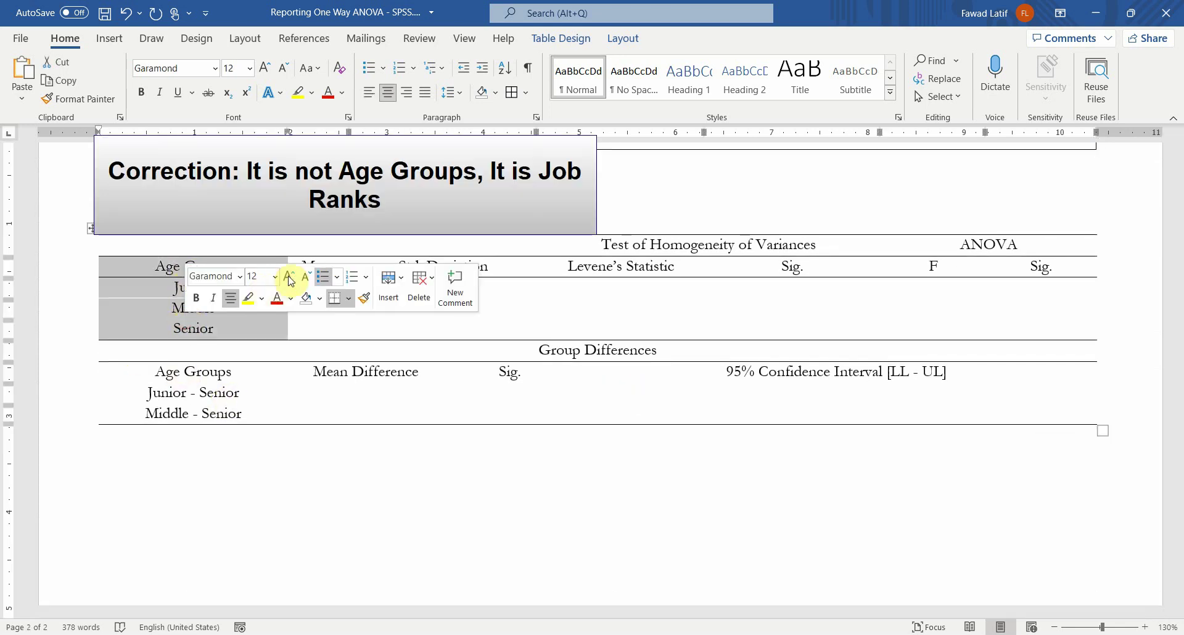
click(482, 265)
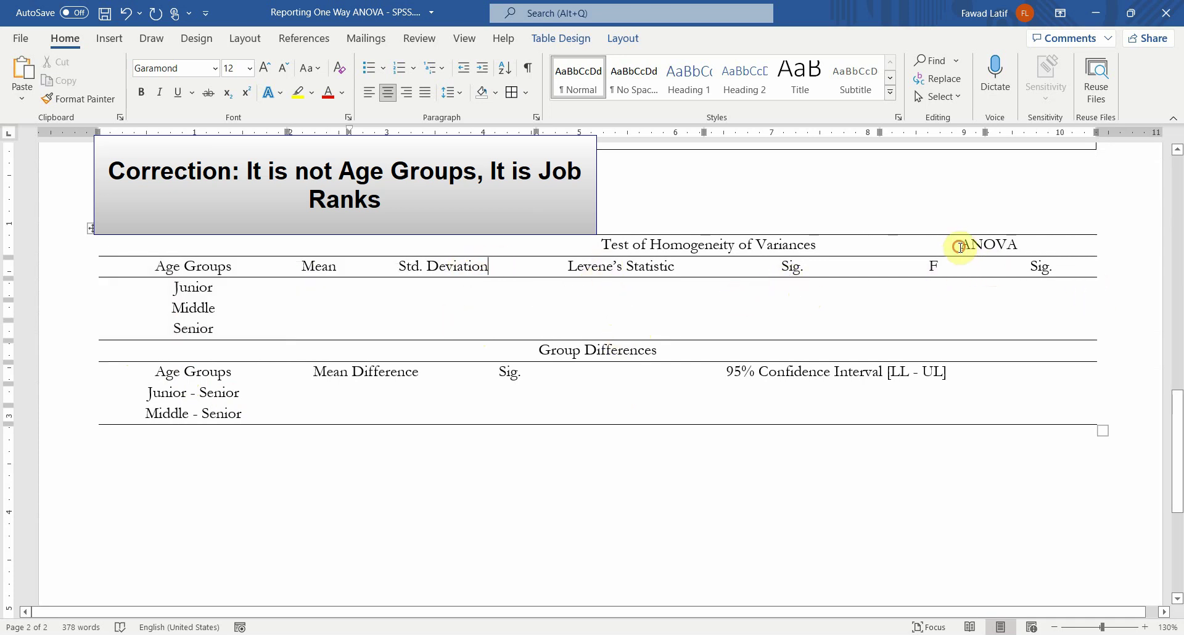
drag(960, 247, 1007, 244)
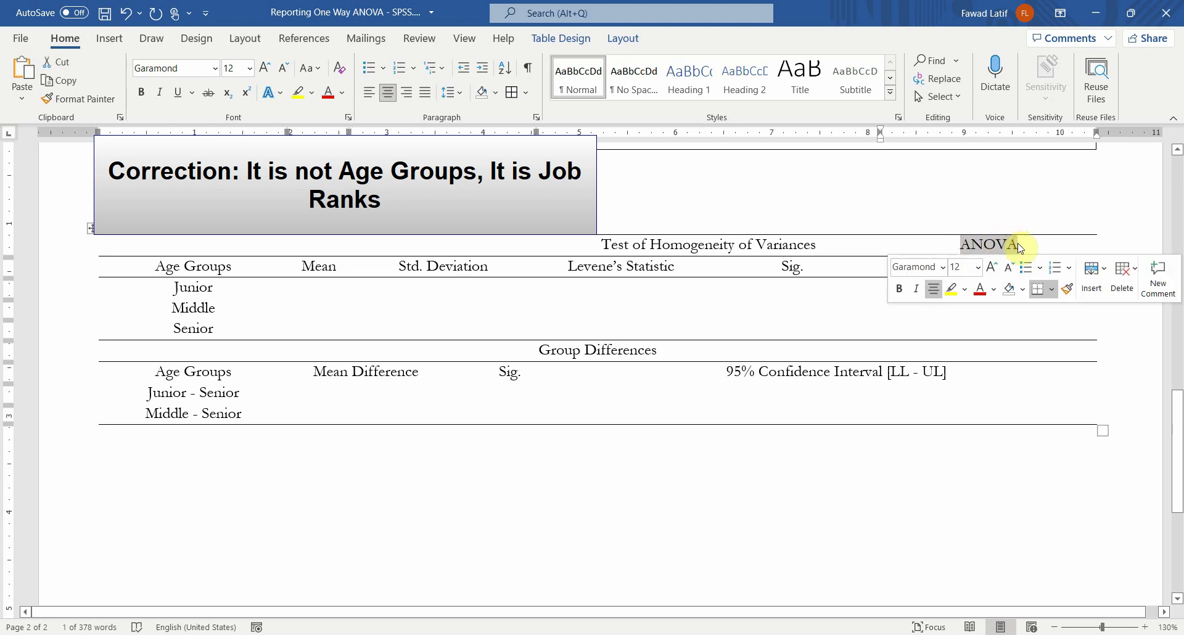
text(WE)
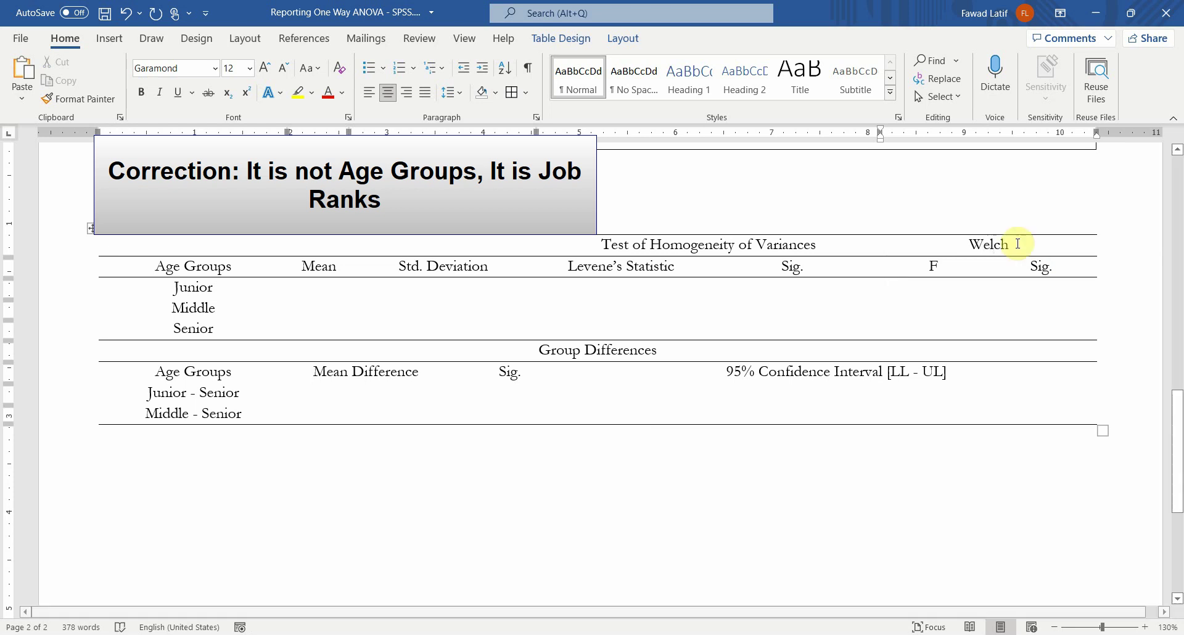
Replace the "F" column heading under "Welch" in Table 1 with "Statistic".
double_click(933, 267)
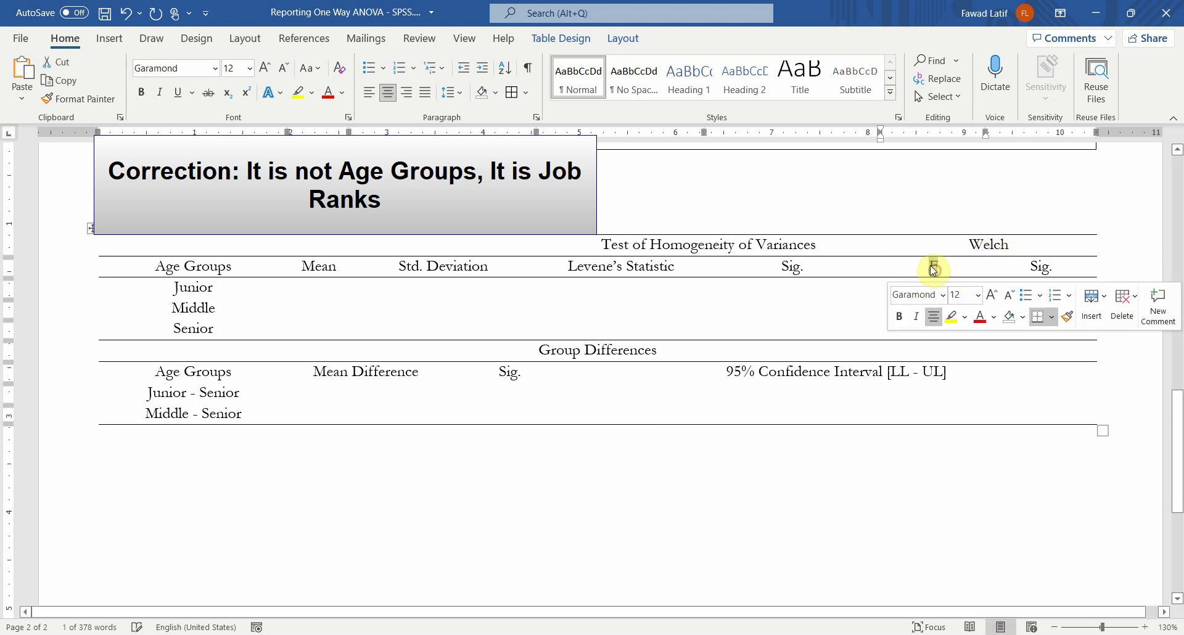
text(Statistic)
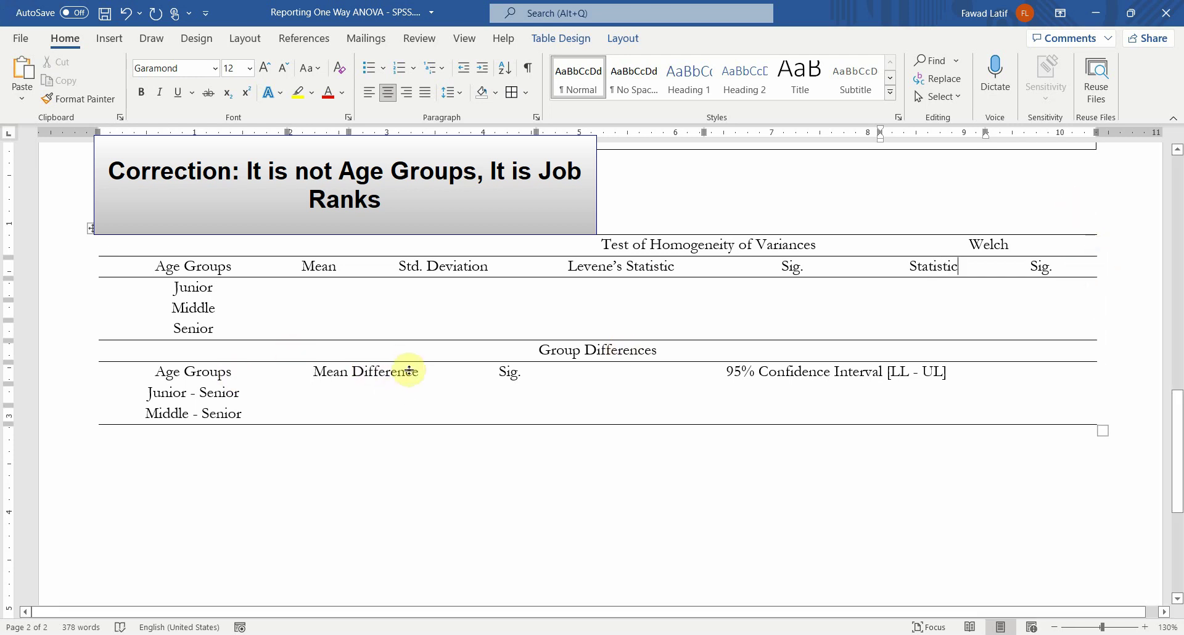
scroll(1178, 370, up, 5)
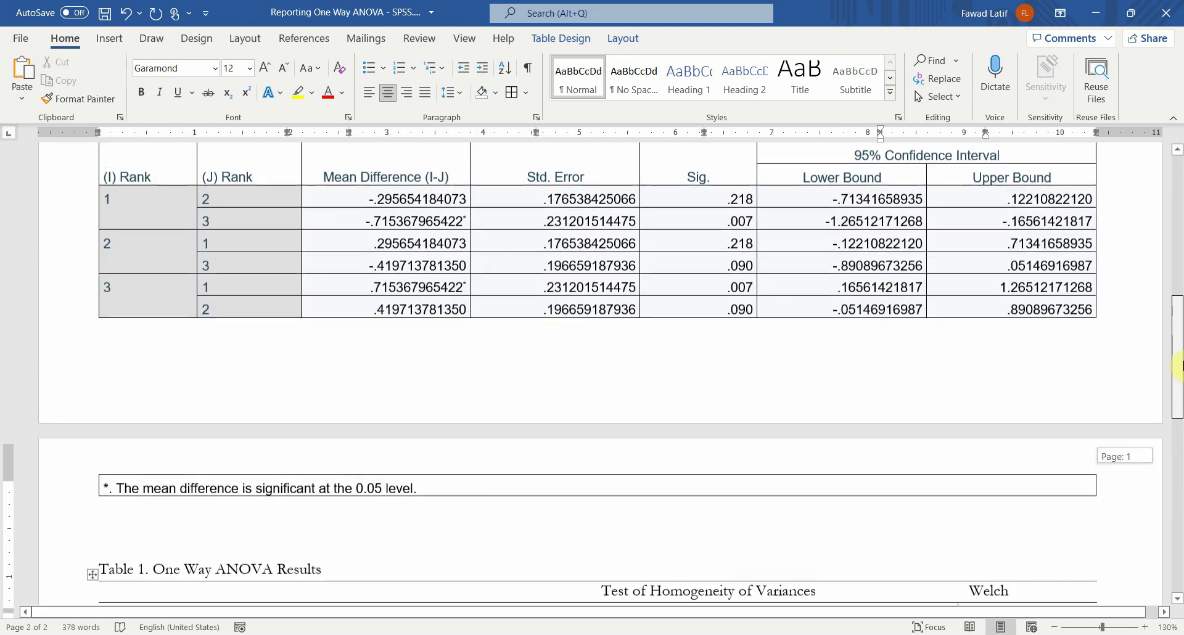
scroll(1178, 367, up, 2)
scroll(1178, 383, down, 8)
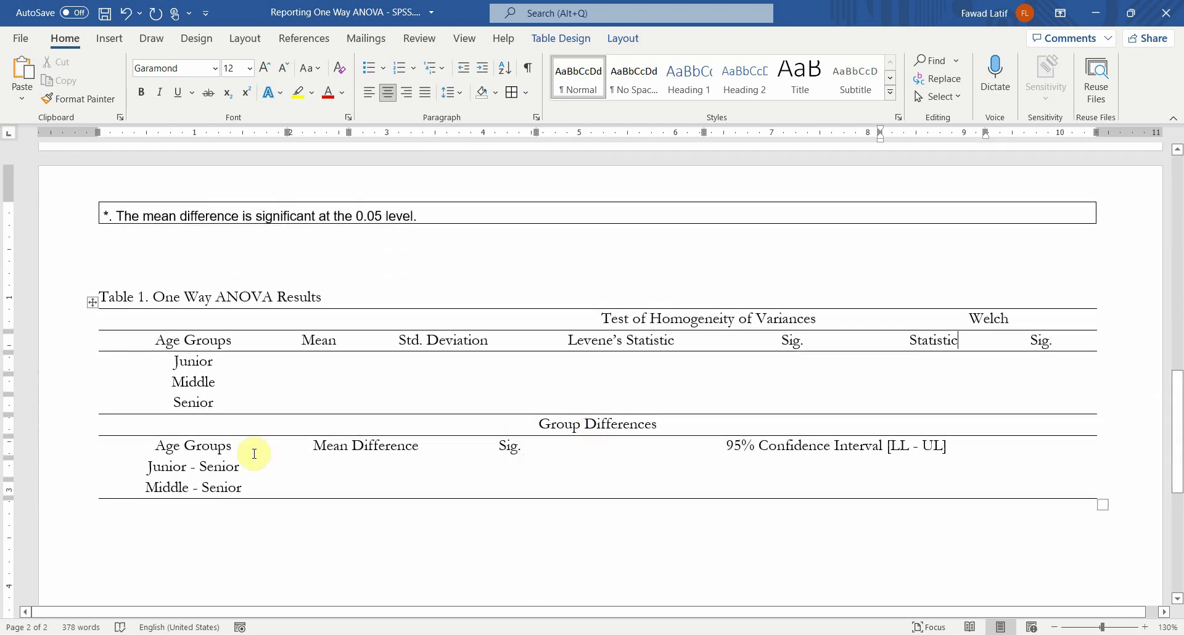
drag(336, 462, 907, 490)
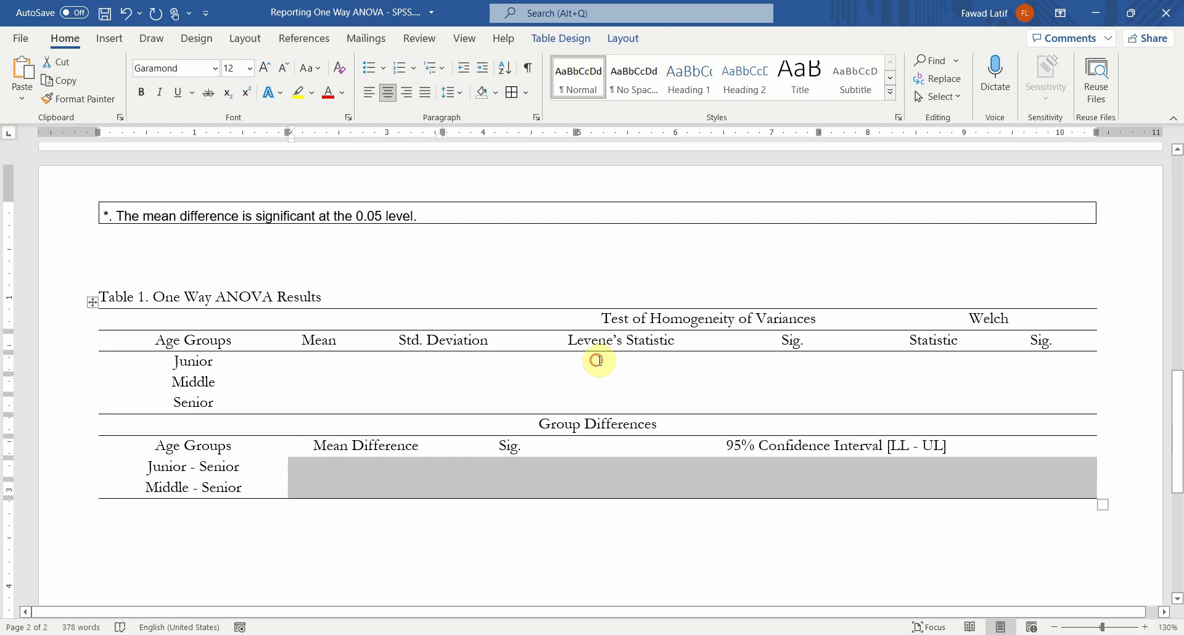
drag(598, 361, 1042, 407)
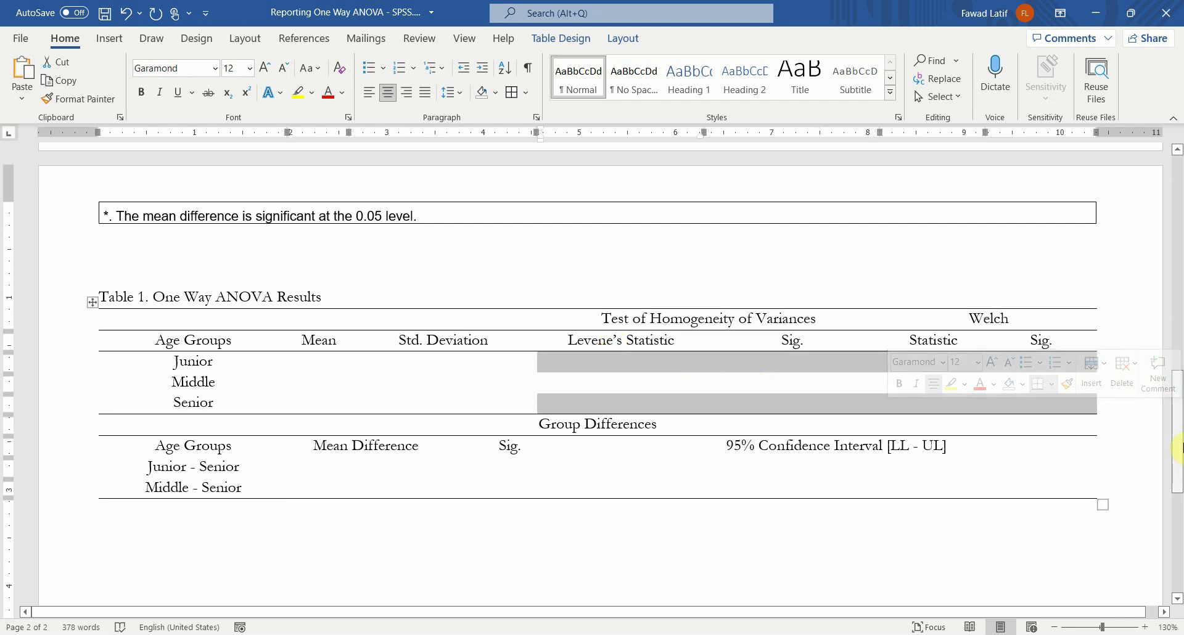
drag(1178, 448, 1177, 240)
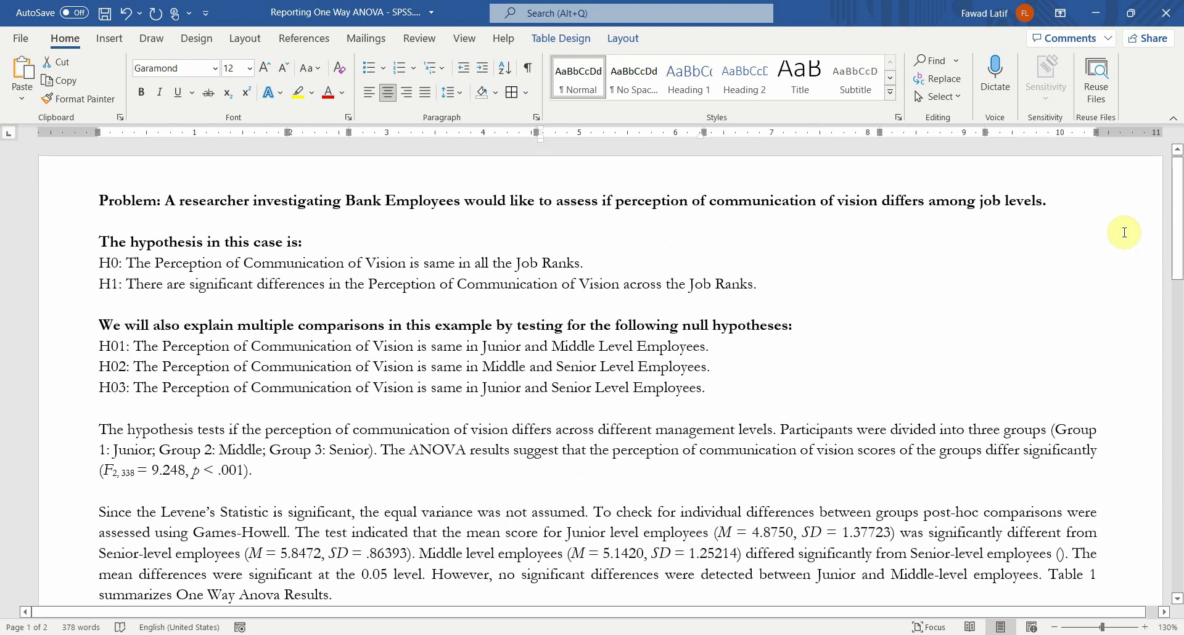